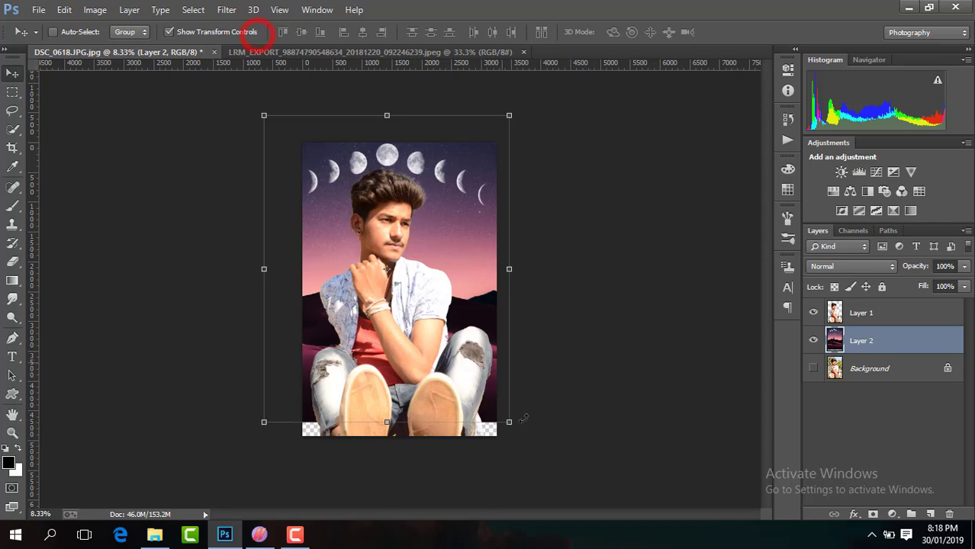
Enlarge the moon-phase background on Layer 2 to about 107% and reposition it so it covers the whole canvas.
drag(511, 425, 527, 448)
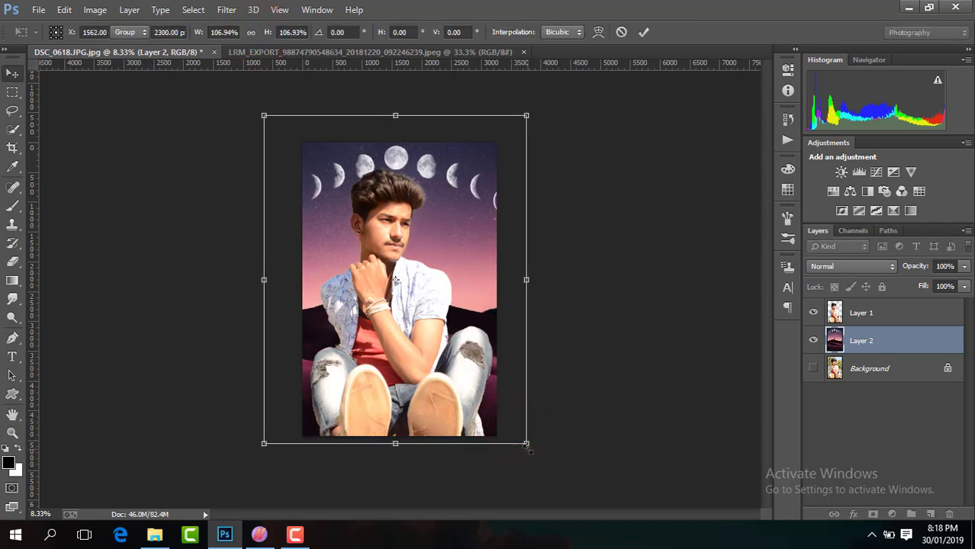
key(Return)
drag(442, 337, 446, 337)
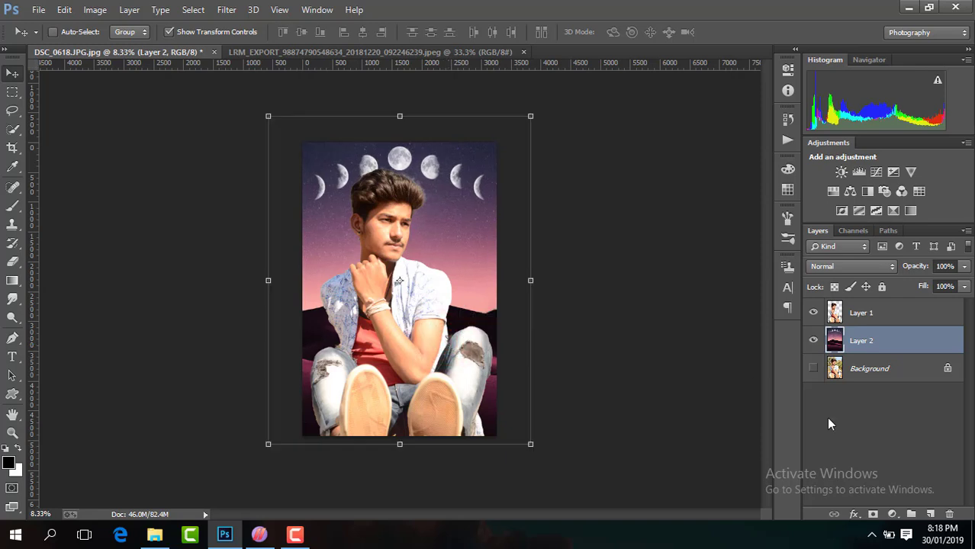
drag(477, 308, 478, 316)
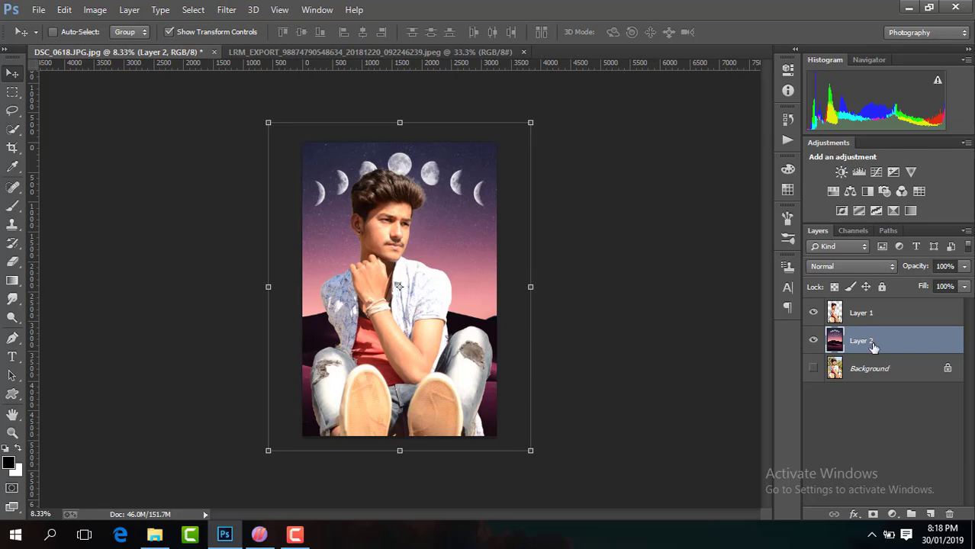
Erase the leftover fringe along the outer edge of the jeans leg beside the canvas's left edge on Layer 1, using a 64 px Eraser.
click(12, 260)
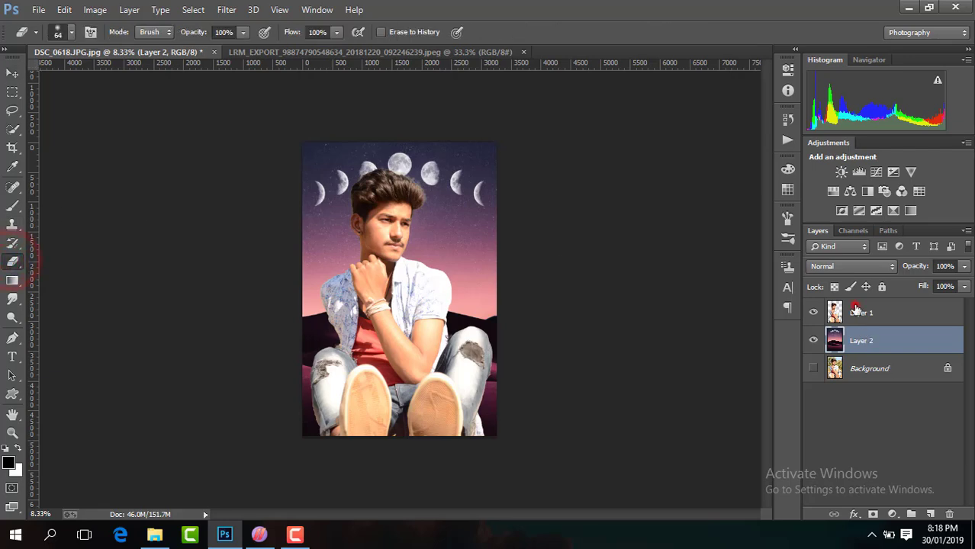
click(856, 309)
key(ctrl+plus)
key(ctrl+plus)
key(ctrl+plus)
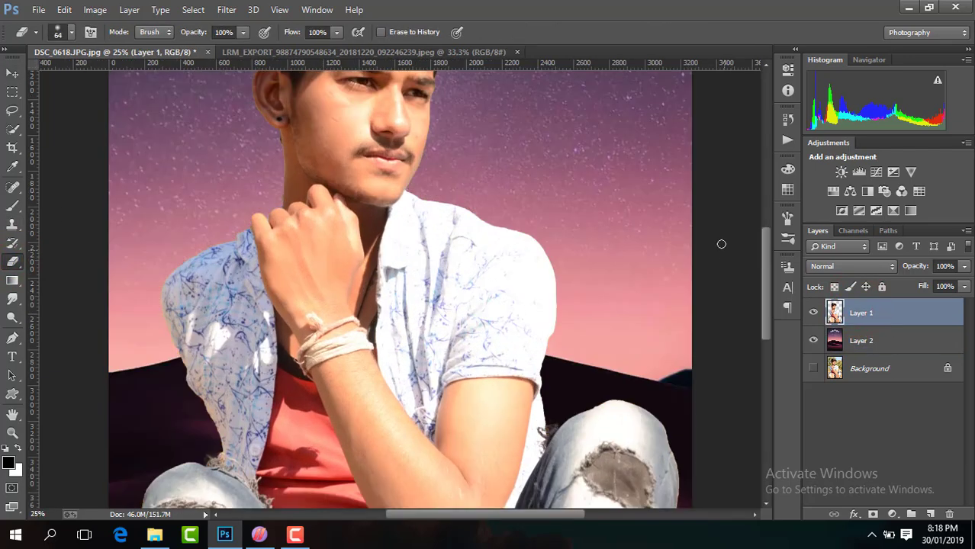
drag(767, 259, 769, 345)
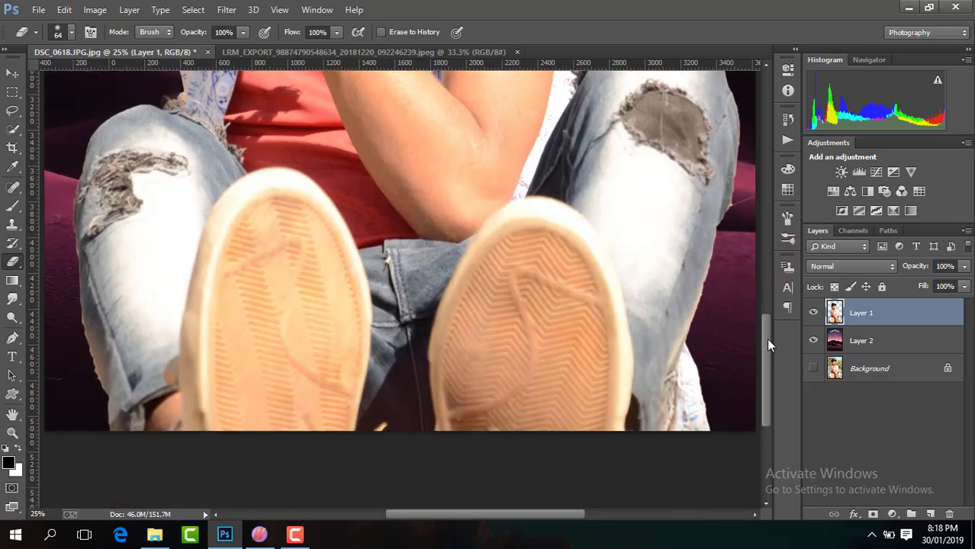
key(ctrl+plus)
drag(473, 514, 421, 513)
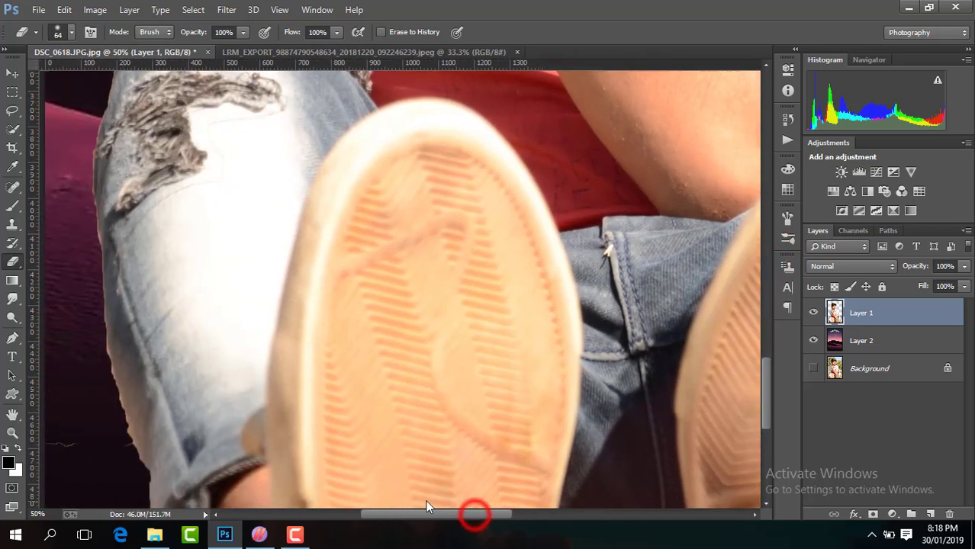
click(137, 408)
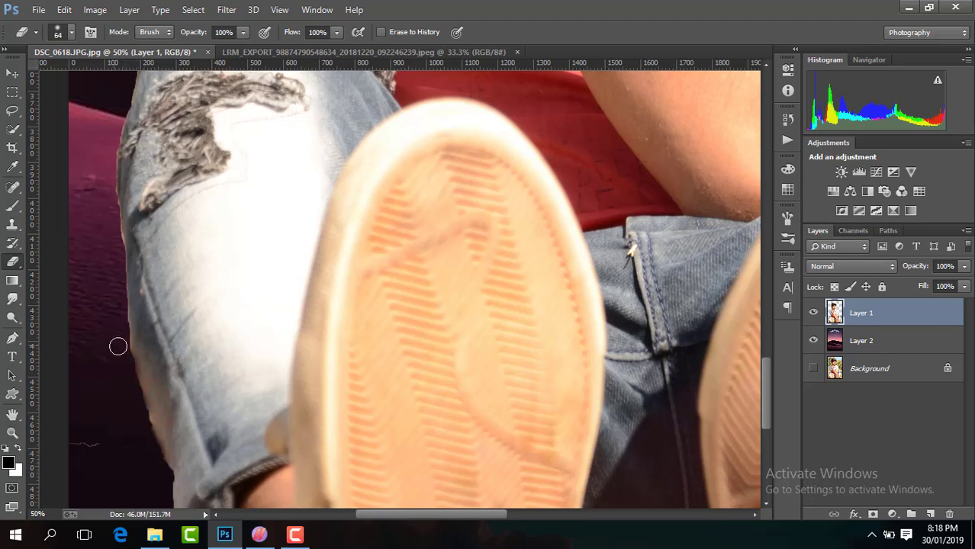
drag(115, 249, 111, 183)
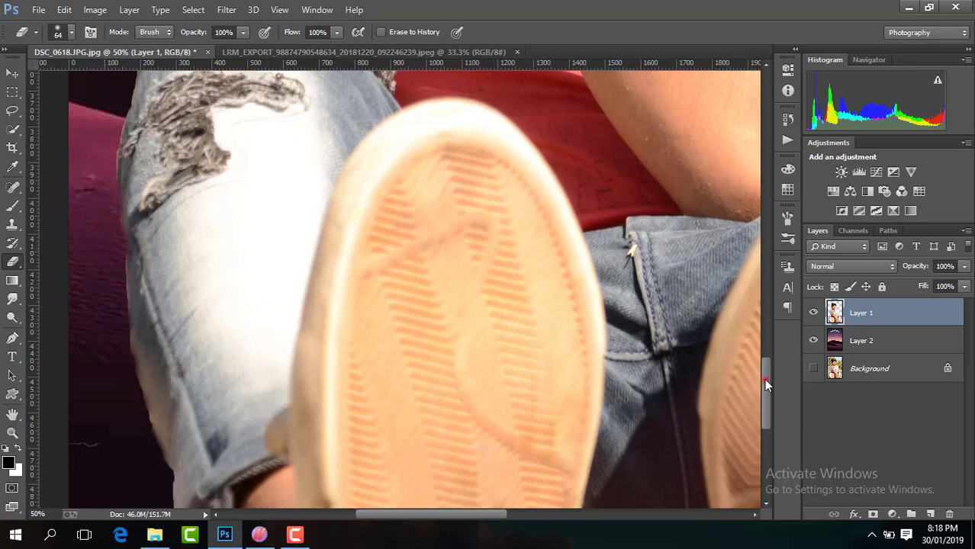
Erase the leftover background halo around the subject's hair on Layer 1 with the 64 px Eraser.
drag(763, 378, 764, 164)
drag(466, 514, 497, 513)
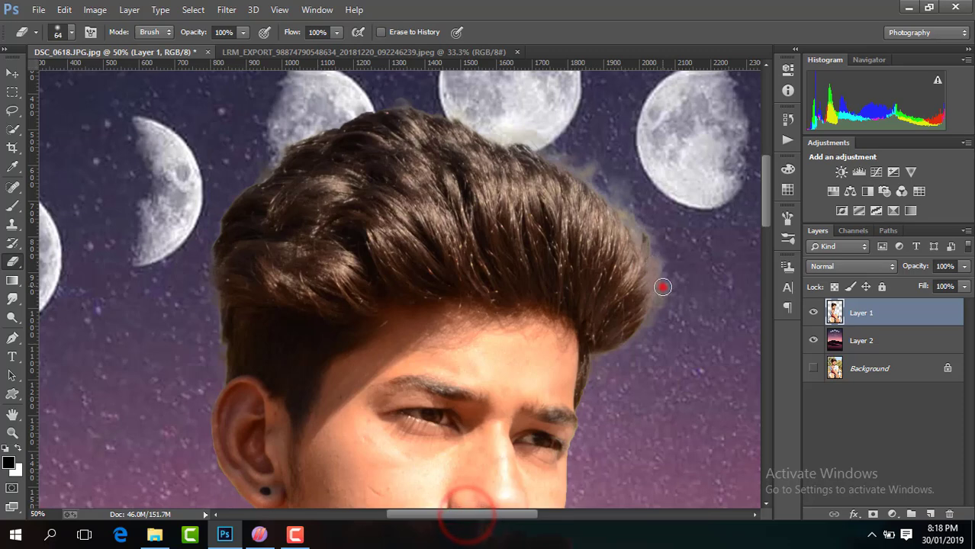
drag(662, 287, 639, 338)
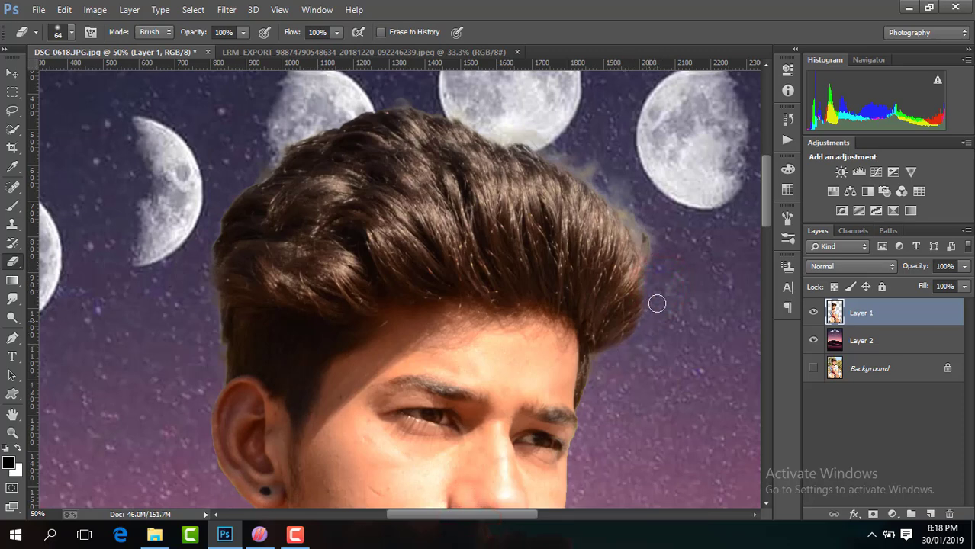
mouse_move(657, 304)
mouse_down()
mouse_move(650, 234)
mouse_move(642, 222)
mouse_move(650, 265)
mouse_move(642, 219)
mouse_move(608, 174)
mouse_move(548, 148)
mouse_move(611, 188)
mouse_move(638, 220)
mouse_move(459, 117)
mouse_move(398, 98)
mouse_up()
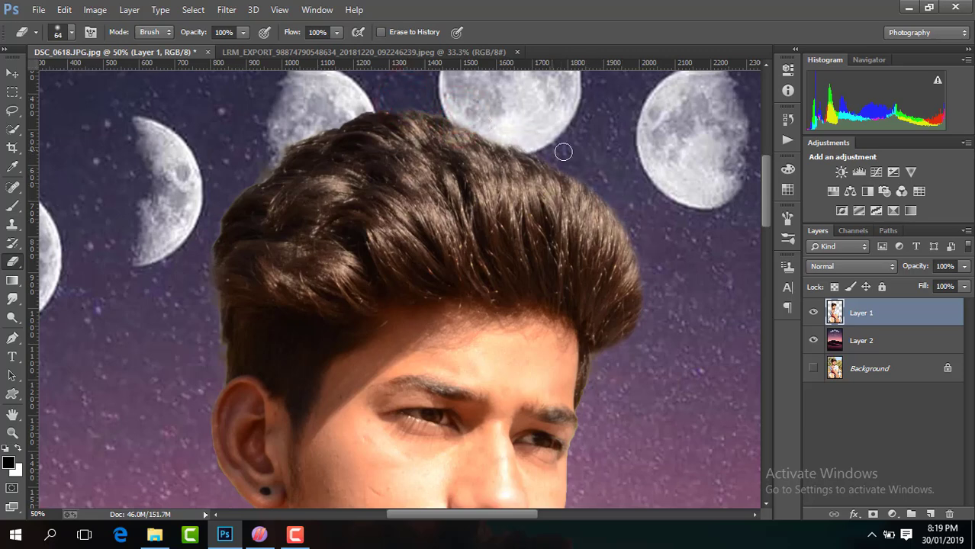
mouse_move(279, 138)
mouse_down()
mouse_move(266, 169)
mouse_move(302, 119)
mouse_move(280, 141)
mouse_move(324, 111)
mouse_move(206, 279)
mouse_move(212, 353)
mouse_up()
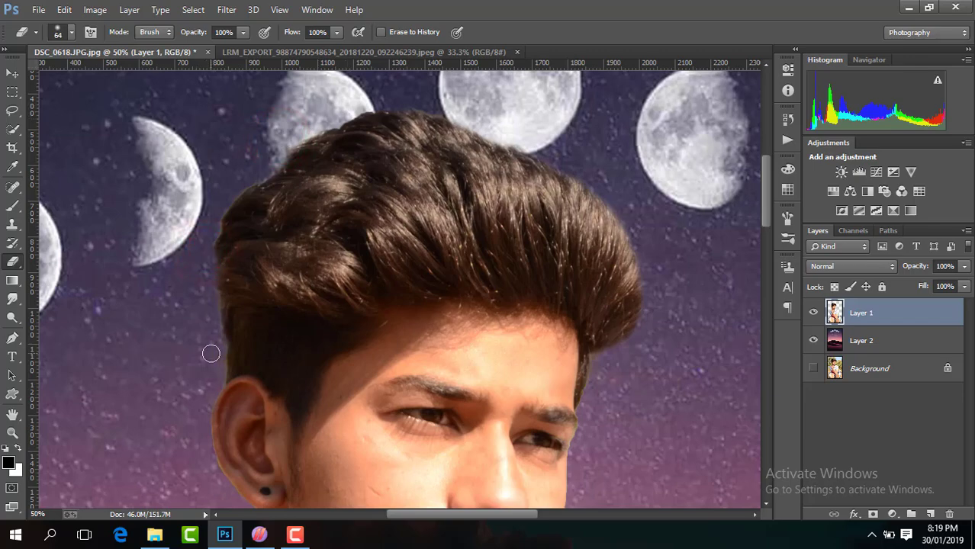
Add a new layer above Layer 1 and draw two black-to-transparent linear gradients at 80% opacity upward from the image's lower edge.
key(ctrl+minus)
key(ctrl+minus)
key(ctrl+minus)
key(ctrl+minus)
key(ctrl+minus)
key(ctrl+minus)
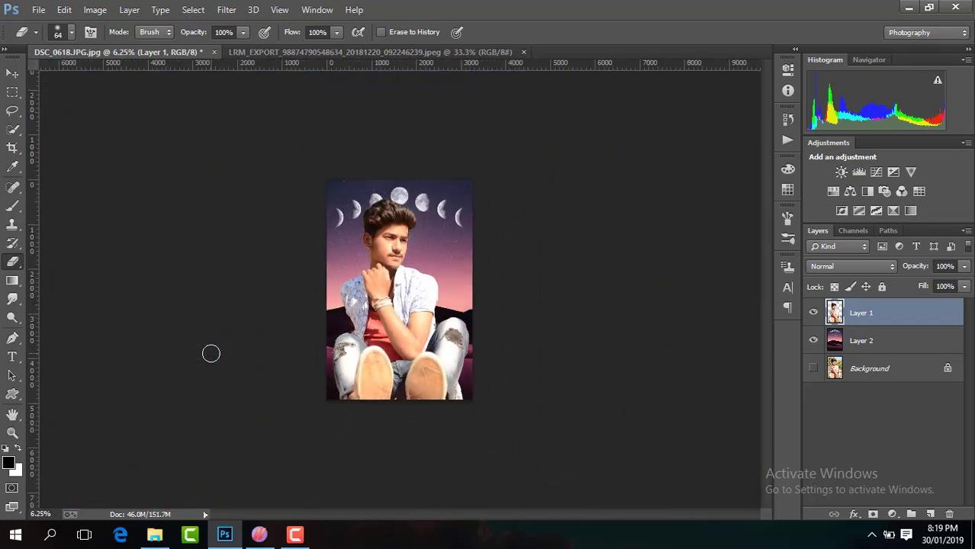
key(ctrl+minus)
key(ctrl+plus)
key(ctrl+plus)
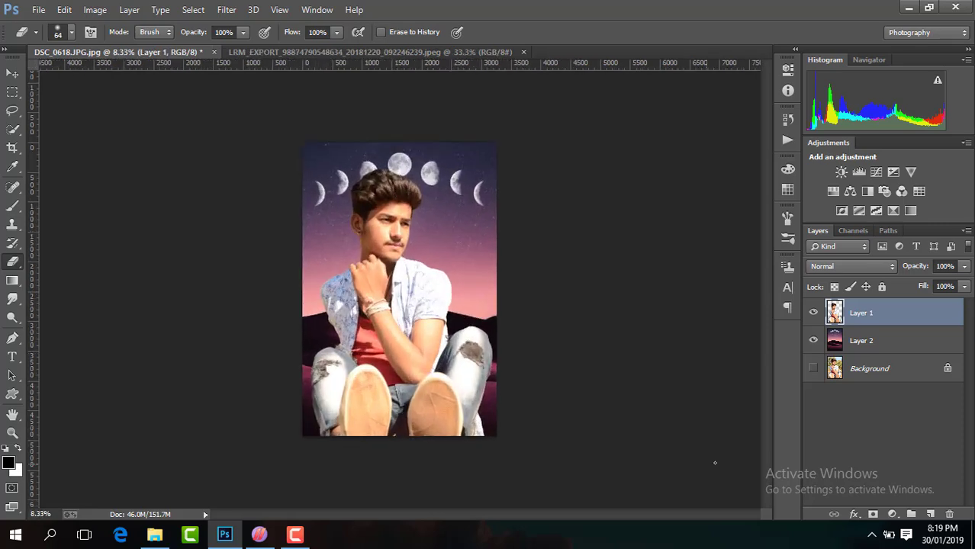
click(932, 515)
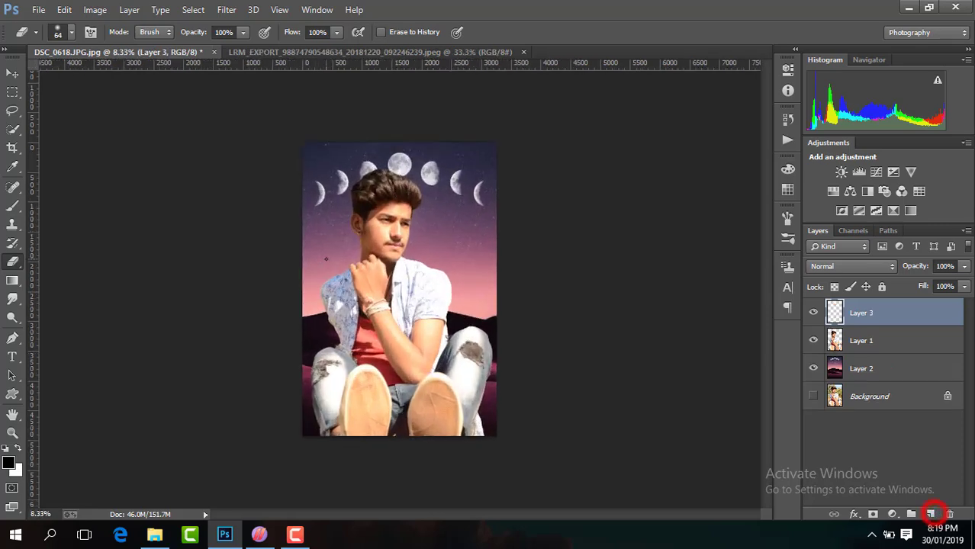
click(13, 282)
drag(394, 437, 387, 324)
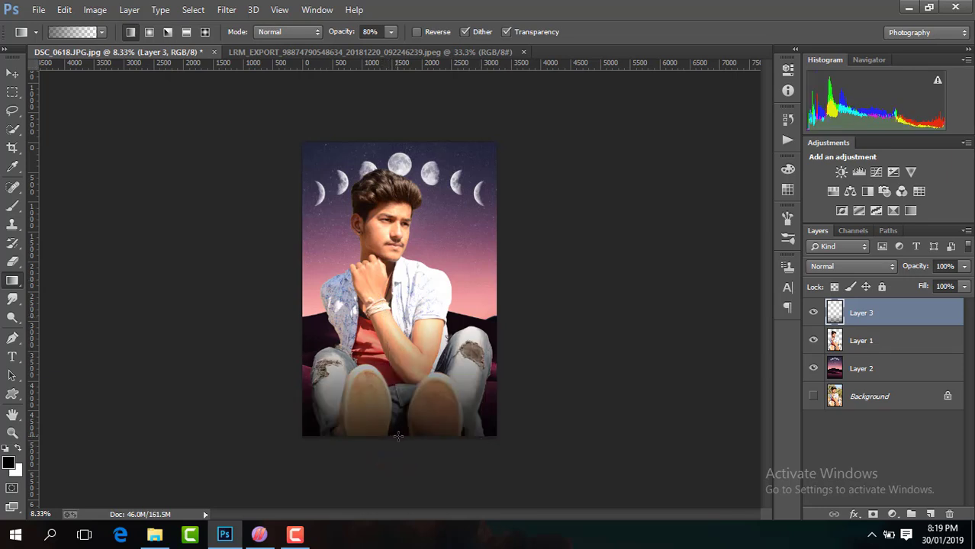
drag(398, 436, 394, 323)
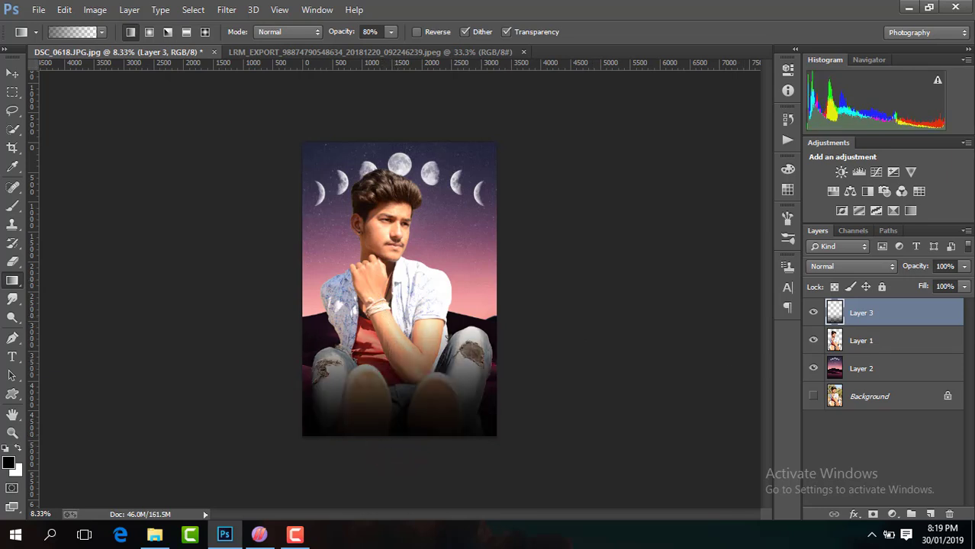
Set the opacity of gradient Layer 3 to 92% and compare the image with the layer hidden and shown.
click(963, 267)
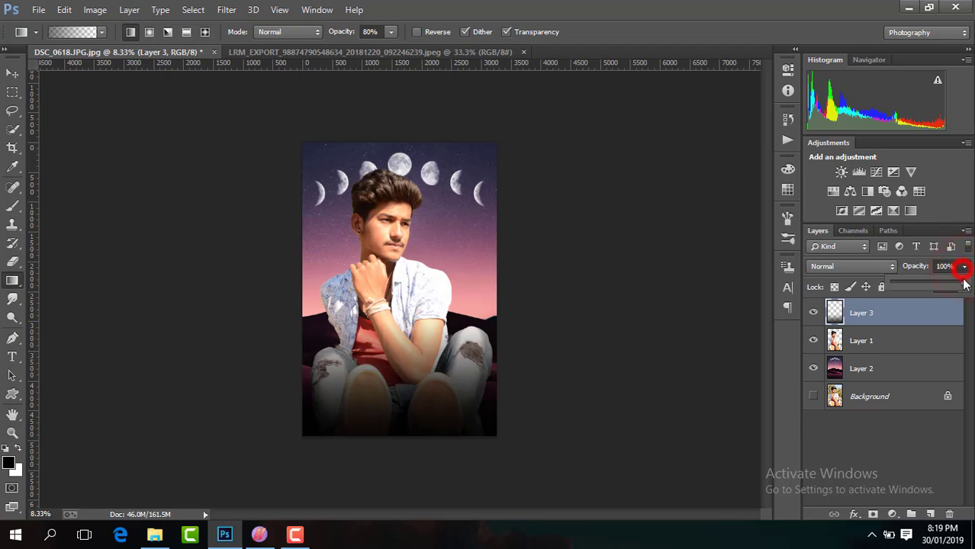
drag(960, 285, 960, 286)
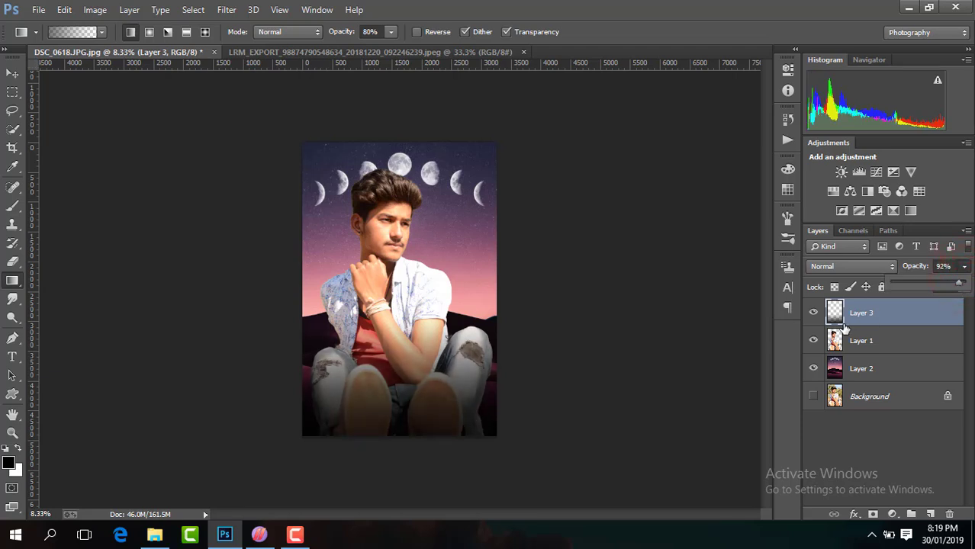
click(814, 312)
click(814, 313)
Apply Shadows/Highlights to Layer 1 with shadows at 35% and highlights at 0%.
click(872, 346)
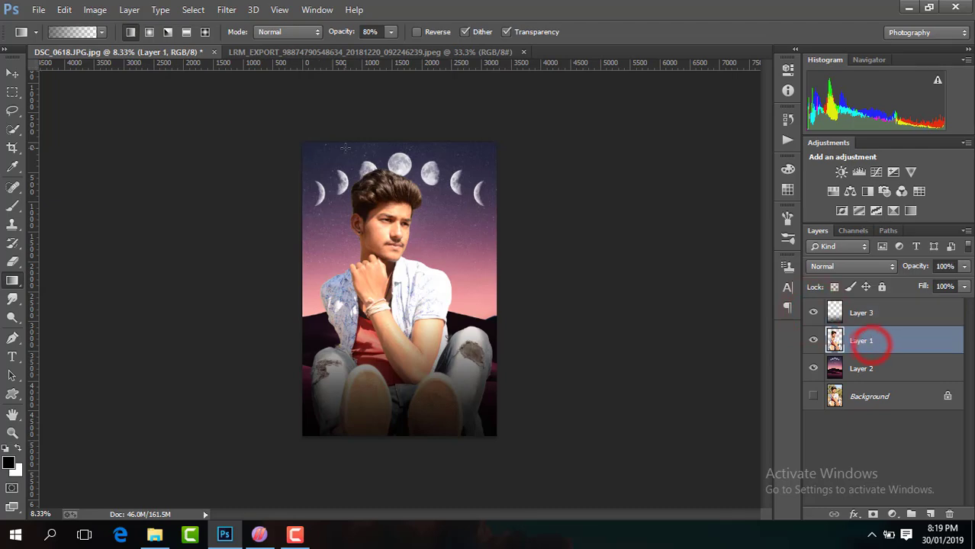
click(94, 10)
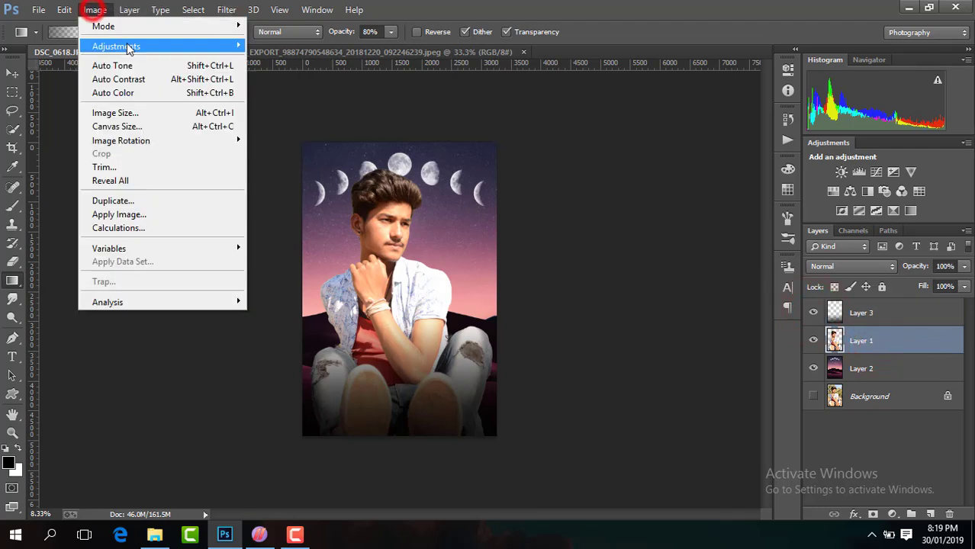
mouse_move(130, 45)
click(352, 282)
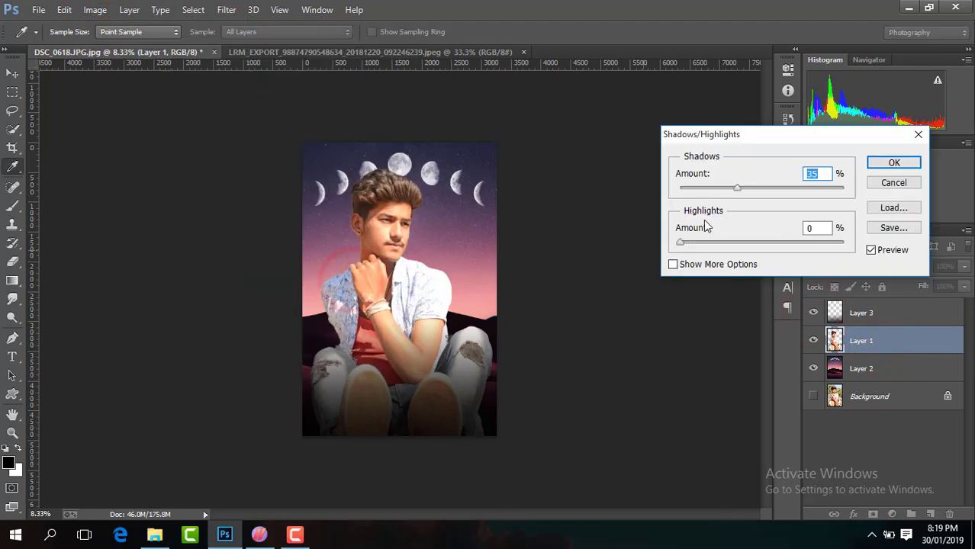
click(893, 165)
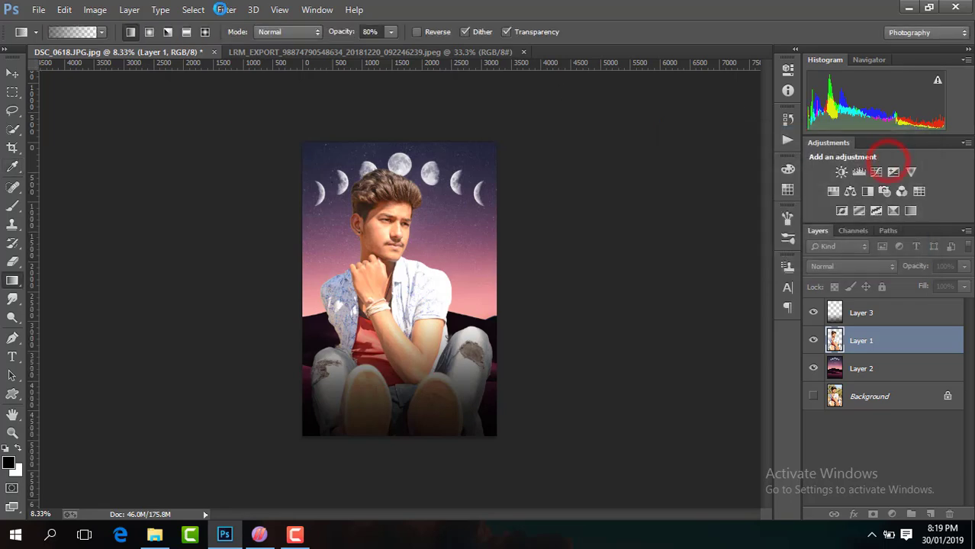
Start the Camera Raw filter on Layer 1 and set contrast +30, highlights -100, shadows +4 and blacks -46.
click(229, 10)
click(289, 93)
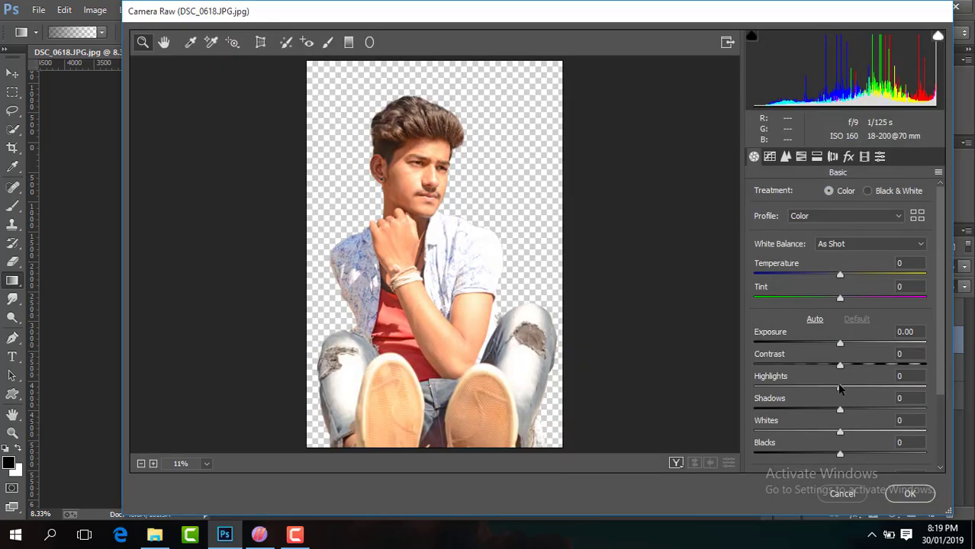
drag(801, 388, 865, 366)
drag(840, 410, 844, 410)
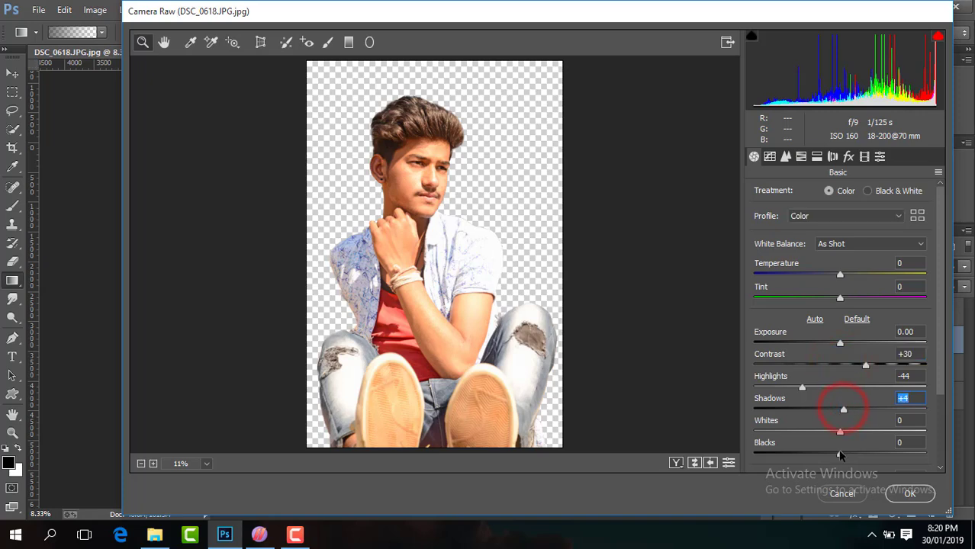
drag(840, 456, 800, 455)
drag(801, 388, 737, 379)
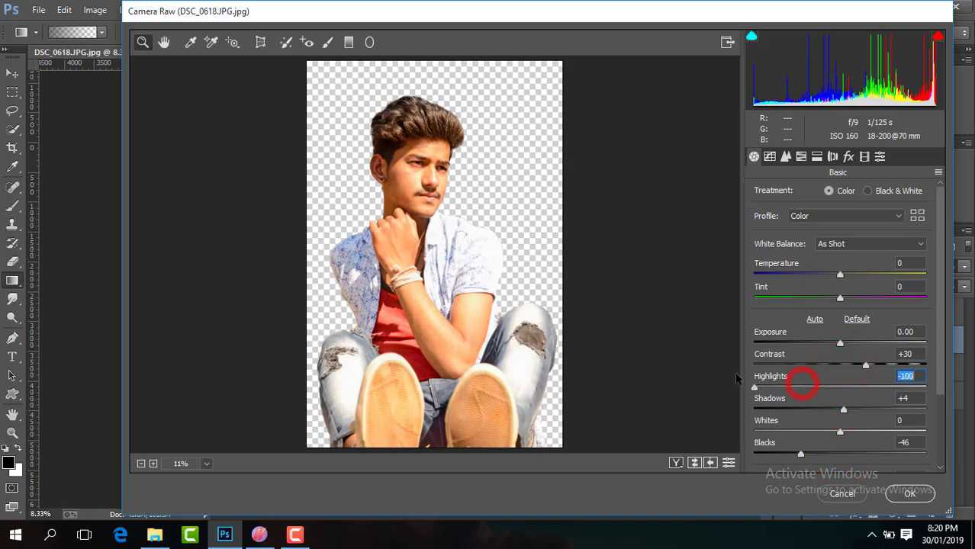
Set the HSL saturation of yellows and greens to -100 and of blues to +67.
click(801, 157)
click(803, 191)
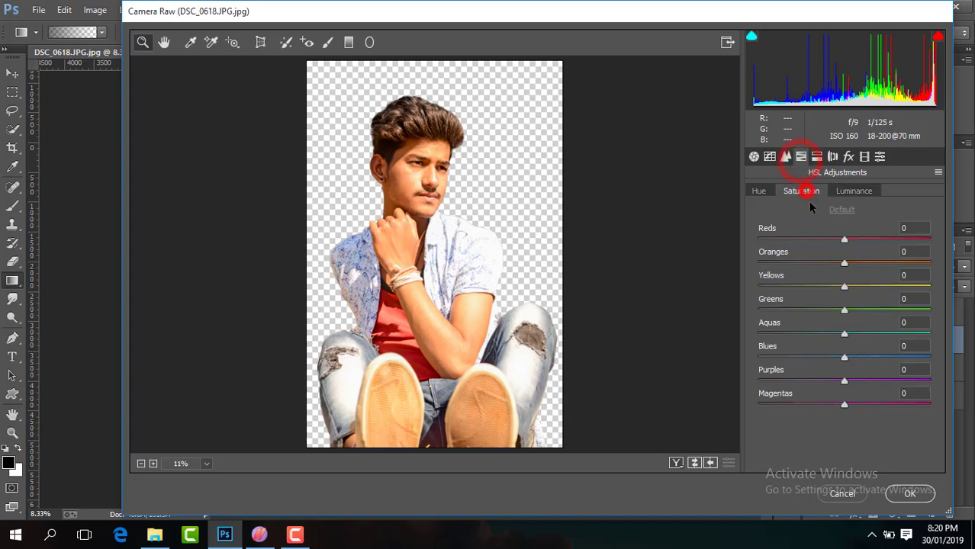
drag(844, 287, 704, 273)
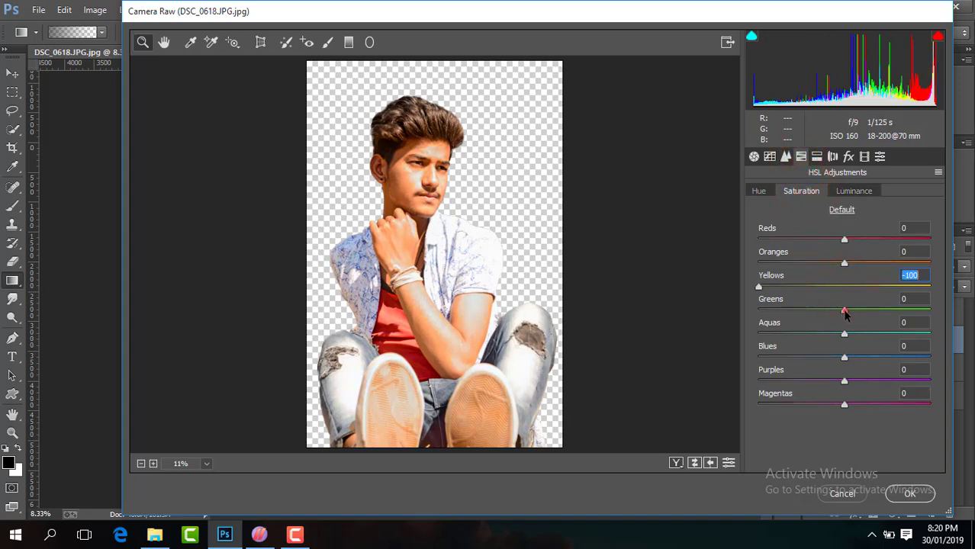
drag(844, 312, 662, 318)
drag(844, 359, 901, 368)
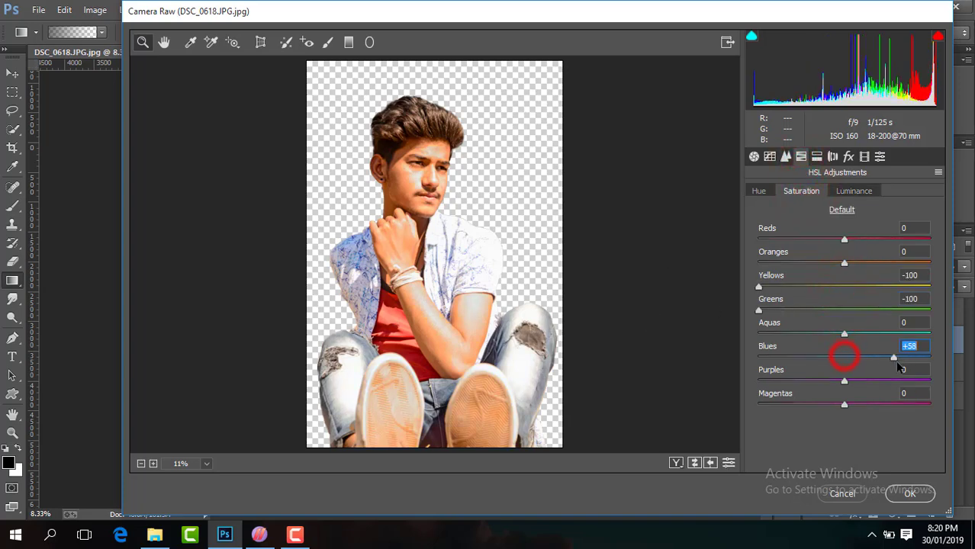
Shift the hue of the blues toward aqua and slightly lower the saturation of the oranges.
click(763, 191)
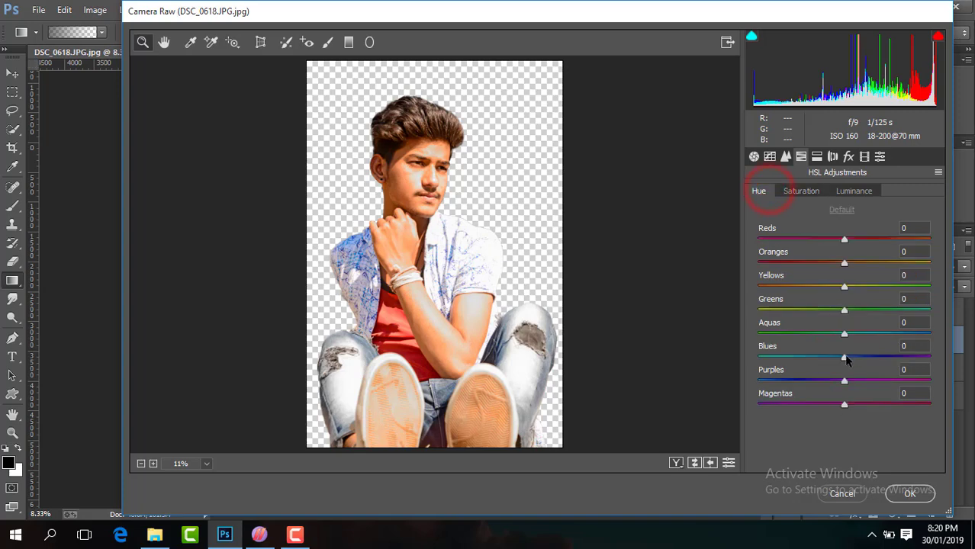
click(801, 190)
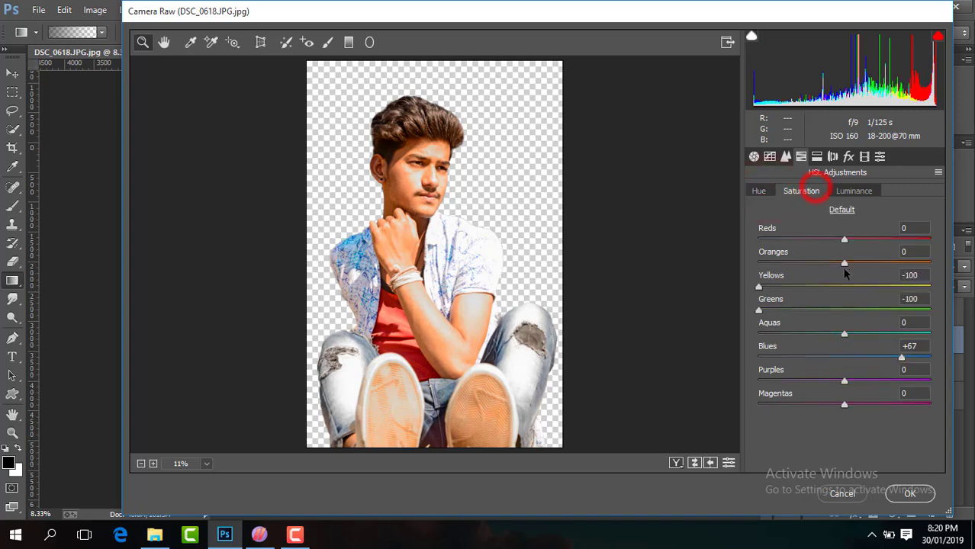
drag(844, 264, 830, 265)
click(854, 191)
click(801, 190)
Set the sharpening amount to 59 and adjust the luminance noise reduction.
click(785, 156)
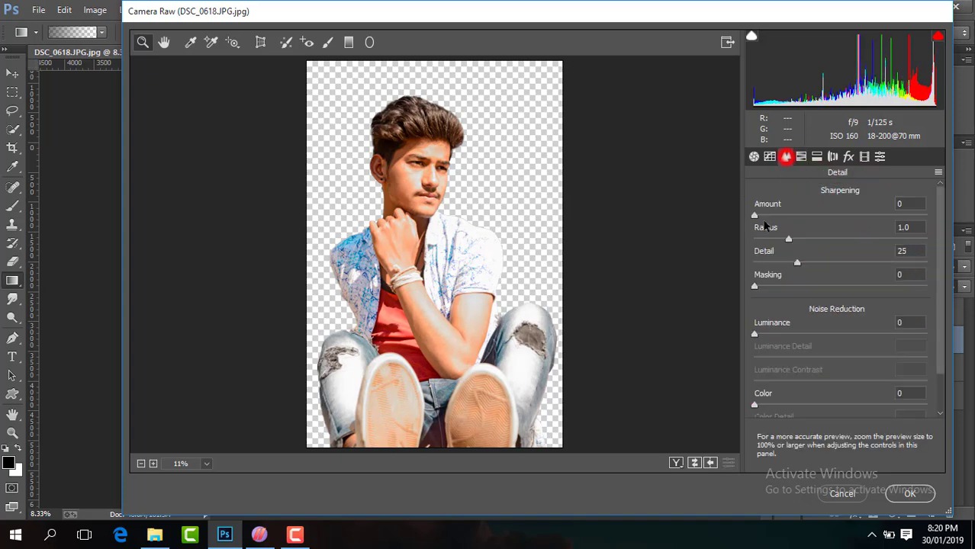
click(758, 213)
click(755, 334)
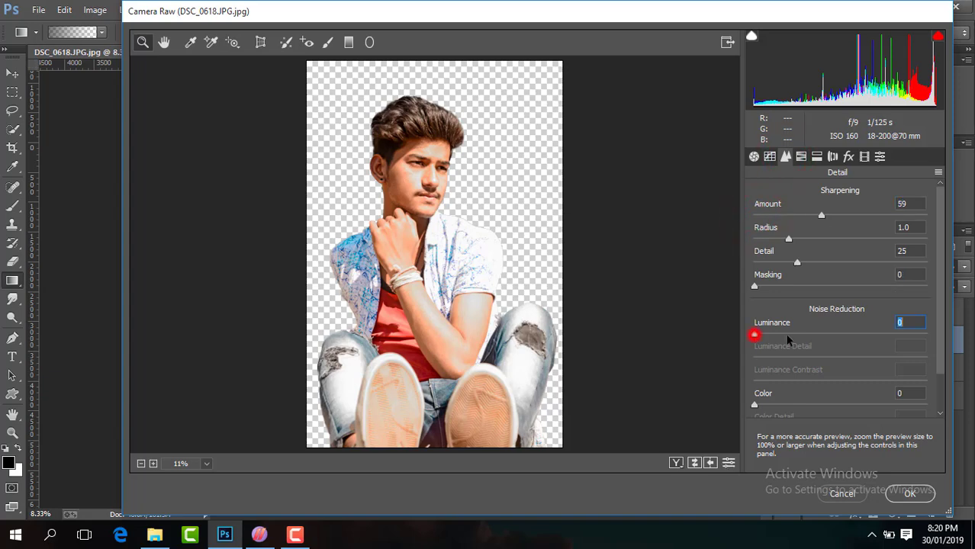
Set the clarity to +16 in the basic adjustments.
click(754, 157)
drag(938, 267, 938, 328)
drag(842, 392, 854, 391)
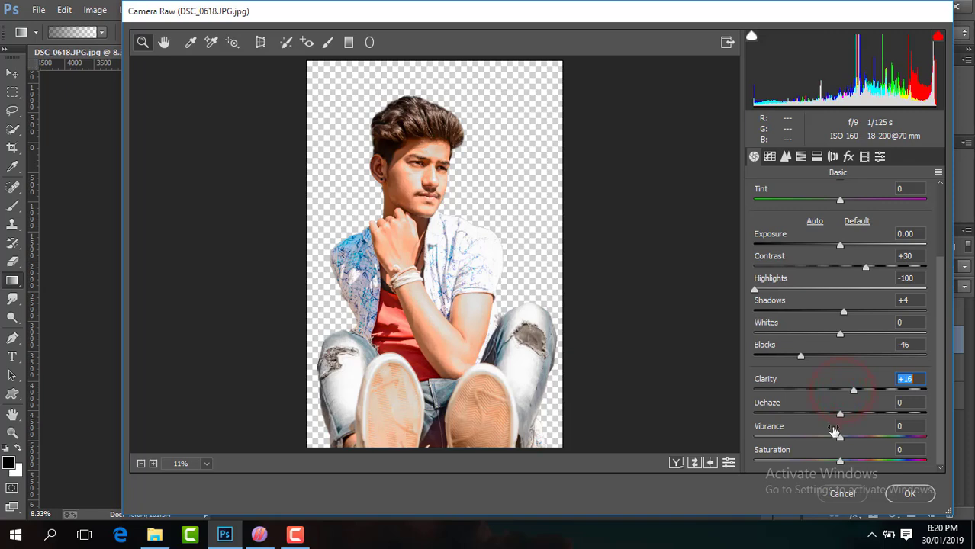
Apply the Camera Raw adjustments to the portrait layer.
click(910, 493)
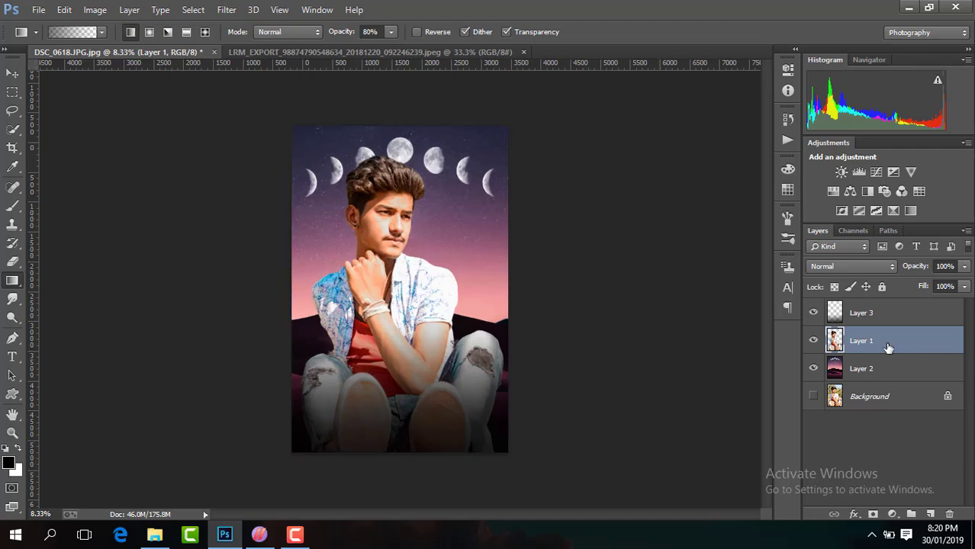
Smudge the hair outline outward along both sides and the crown on Layer 1, using an 82 px Smudge brush at 68% strength.
key(ctrl+plus)
scroll(766, 254, up, 3)
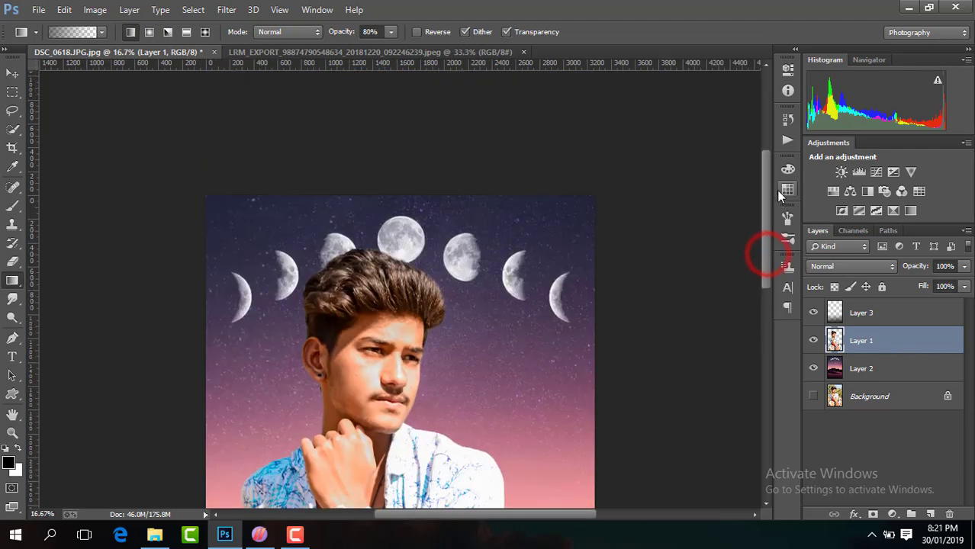
key(ctrl+plus)
key(ctrl+plus)
key(ctrl+plus)
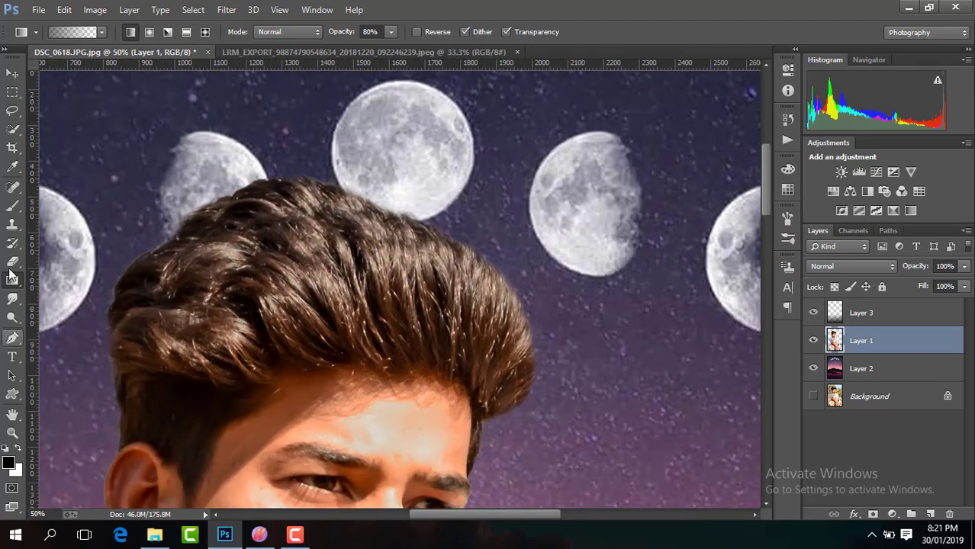
click(13, 299)
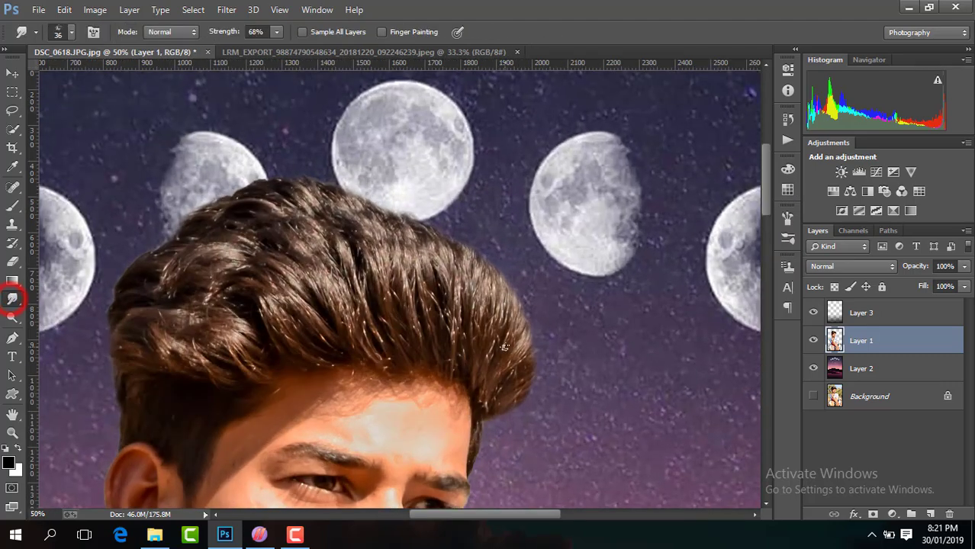
click(71, 32)
drag(95, 78, 111, 78)
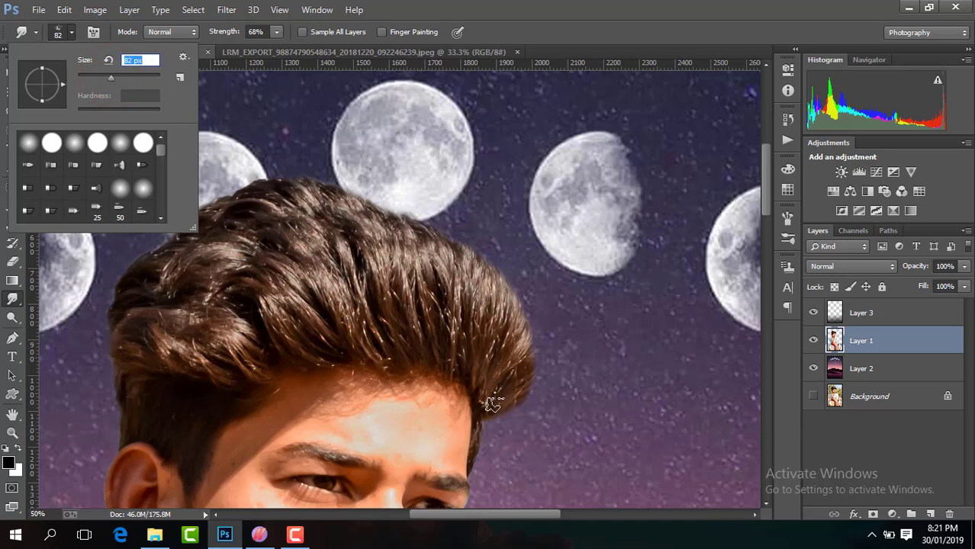
mouse_move(493, 404)
mouse_down()
mouse_move(530, 377)
mouse_move(511, 395)
mouse_move(539, 350)
mouse_move(513, 387)
mouse_move(535, 294)
mouse_up()
drag(515, 368, 526, 284)
mouse_move(515, 351)
mouse_down()
mouse_move(520, 282)
mouse_move(509, 336)
mouse_move(517, 262)
mouse_move(507, 319)
mouse_move(503, 257)
mouse_up()
mouse_move(498, 313)
mouse_down()
mouse_move(490, 245)
mouse_move(494, 290)
mouse_move(466, 226)
mouse_up()
mouse_move(489, 307)
mouse_down()
mouse_move(467, 226)
mouse_move(486, 303)
mouse_move(471, 303)
mouse_move(451, 240)
mouse_move(456, 272)
mouse_move(425, 225)
mouse_move(487, 289)
mouse_move(467, 235)
mouse_up()
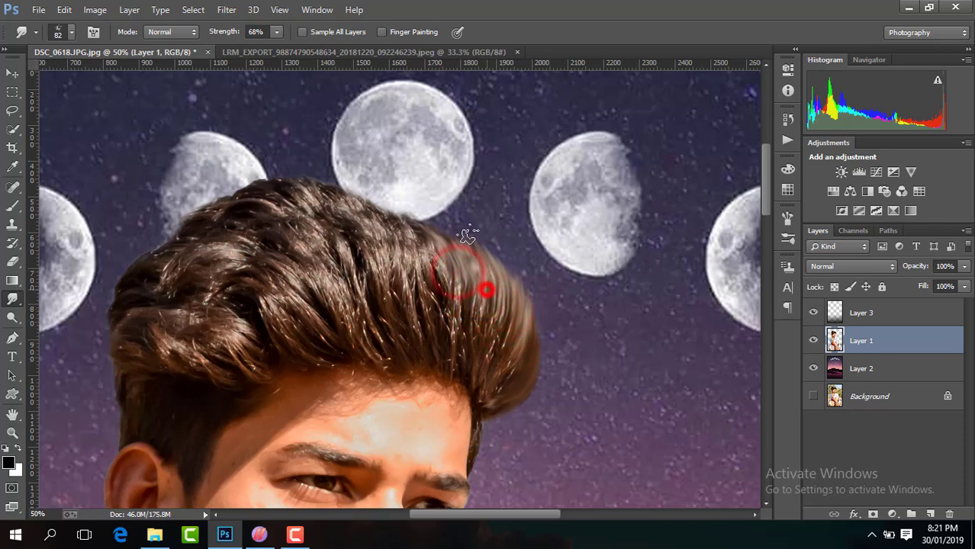
mouse_move(483, 279)
mouse_down()
mouse_move(458, 229)
mouse_move(435, 221)
mouse_up()
drag(437, 270, 408, 207)
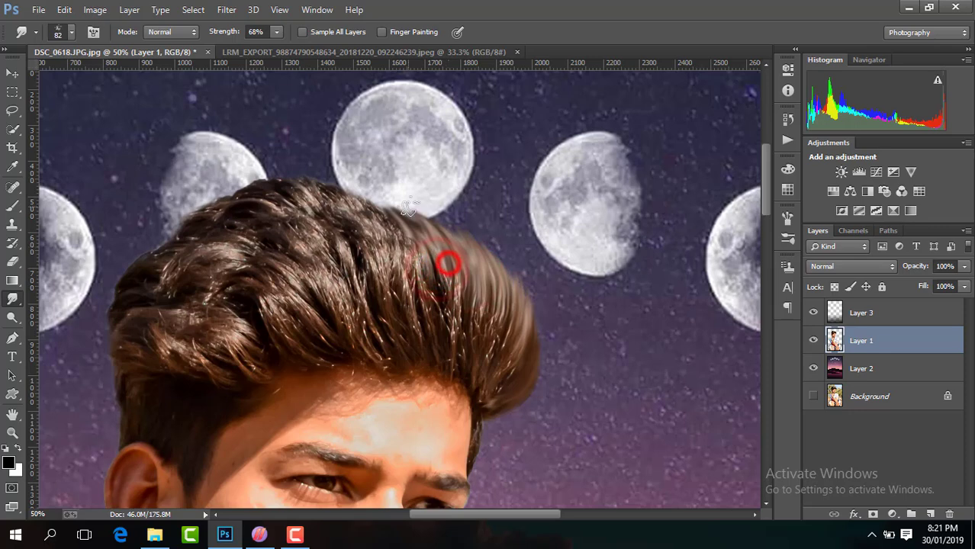
mouse_move(406, 251)
mouse_down()
mouse_move(382, 207)
mouse_move(343, 189)
mouse_up()
drag(359, 221, 313, 187)
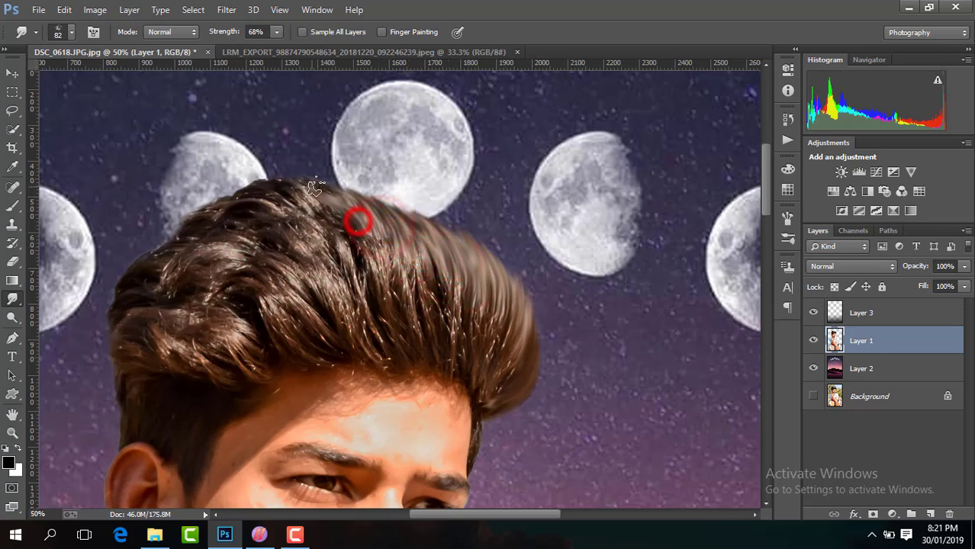
drag(422, 257, 385, 205)
mouse_move(315, 212)
mouse_down()
mouse_move(263, 186)
mouse_move(333, 200)
mouse_move(283, 174)
mouse_up()
mouse_move(348, 211)
mouse_down()
mouse_move(326, 199)
mouse_move(336, 199)
mouse_move(247, 190)
mouse_move(257, 183)
mouse_move(267, 180)
mouse_move(242, 212)
mouse_move(191, 219)
mouse_move(196, 238)
mouse_move(169, 263)
mouse_move(124, 274)
mouse_move(109, 299)
mouse_move(119, 304)
mouse_up()
mouse_move(145, 365)
mouse_down()
mouse_move(85, 317)
mouse_move(126, 348)
mouse_move(107, 305)
mouse_up()
mouse_move(135, 342)
mouse_down()
mouse_move(105, 310)
mouse_move(130, 351)
mouse_up()
mouse_move(145, 299)
mouse_down()
mouse_move(148, 283)
mouse_move(113, 295)
mouse_up()
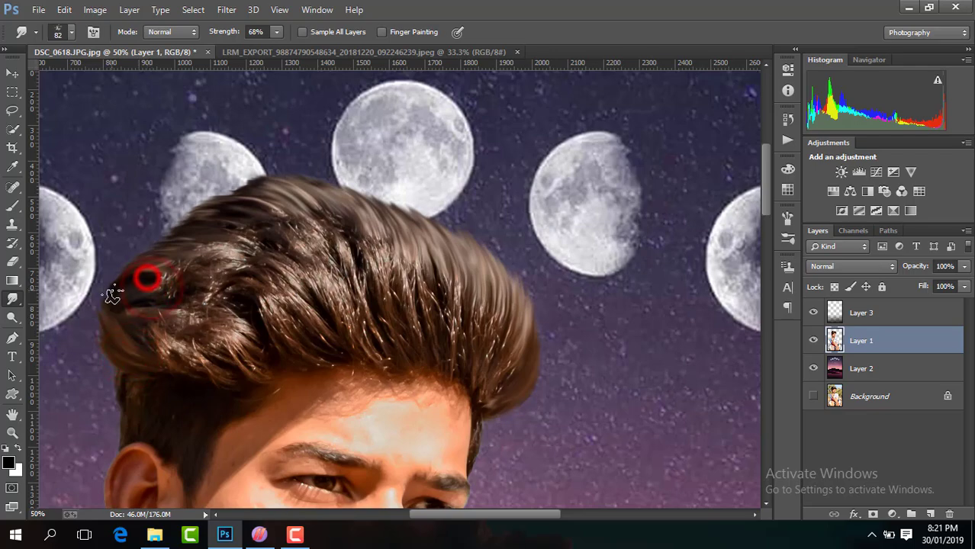
key(ctrl+minus)
key(ctrl+minus)
key(ctrl+minus)
key(ctrl+minus)
key(ctrl+minus)
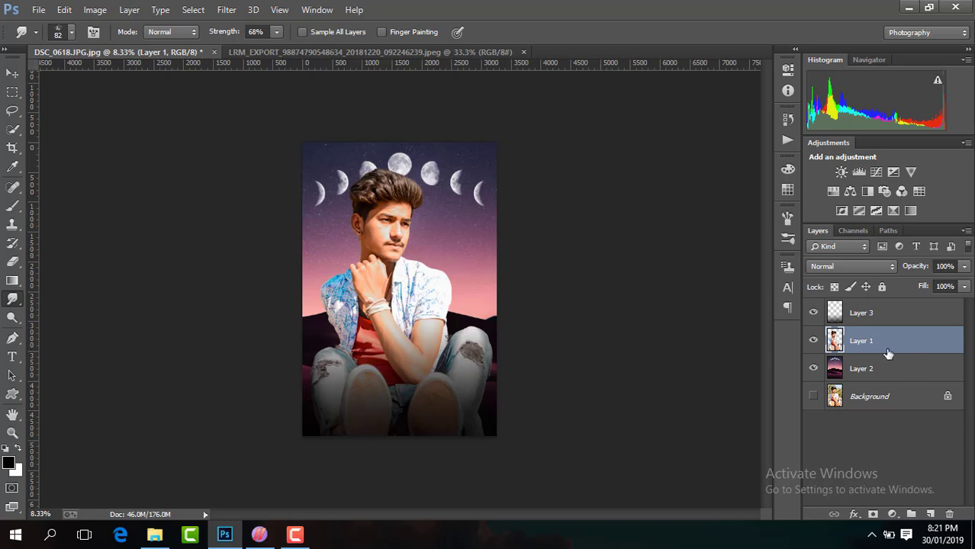
Add a Color Balance adjustment above Layer 1 with midtones at red +21, magenta-green -3 and blue +26, and compare its effect.
click(851, 191)
drag(672, 136, 669, 163)
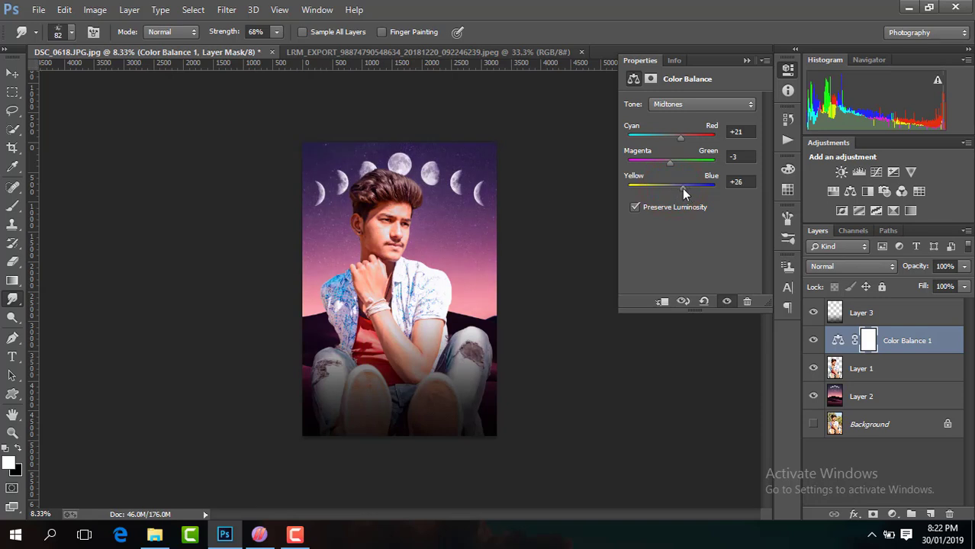
click(747, 62)
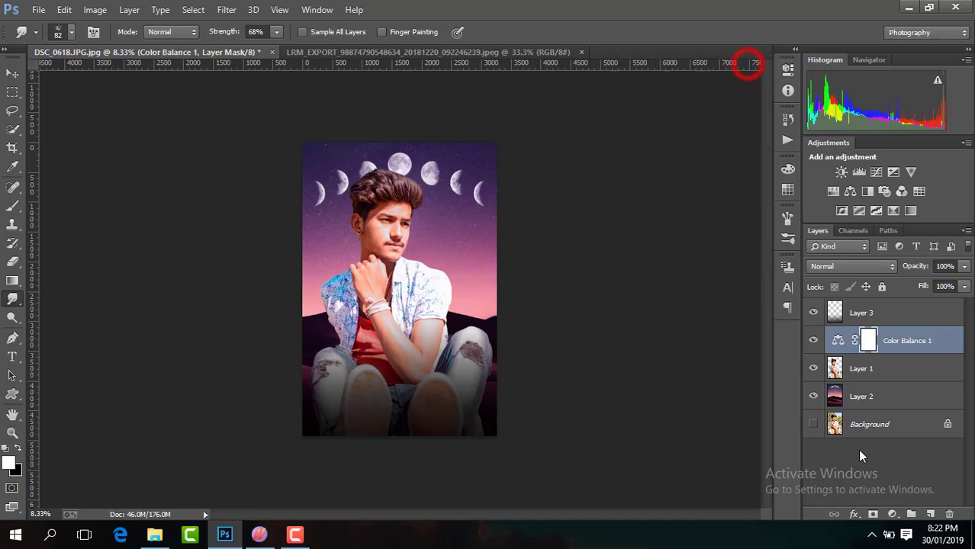
click(813, 343)
click(813, 343)
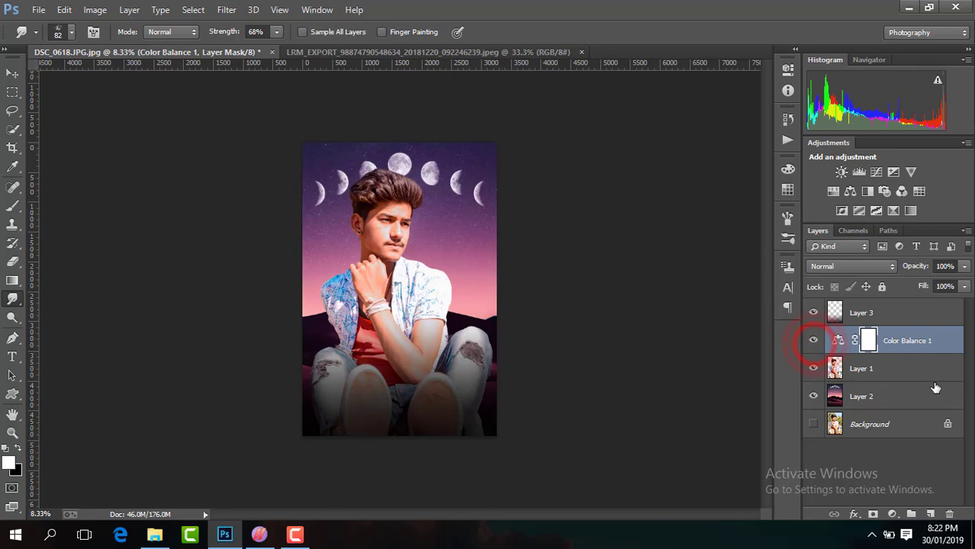
Open Layer 1 in the Camera Raw Filter and set contrast +19, blacks -8, clarity +15 and vibrance +28.
click(881, 371)
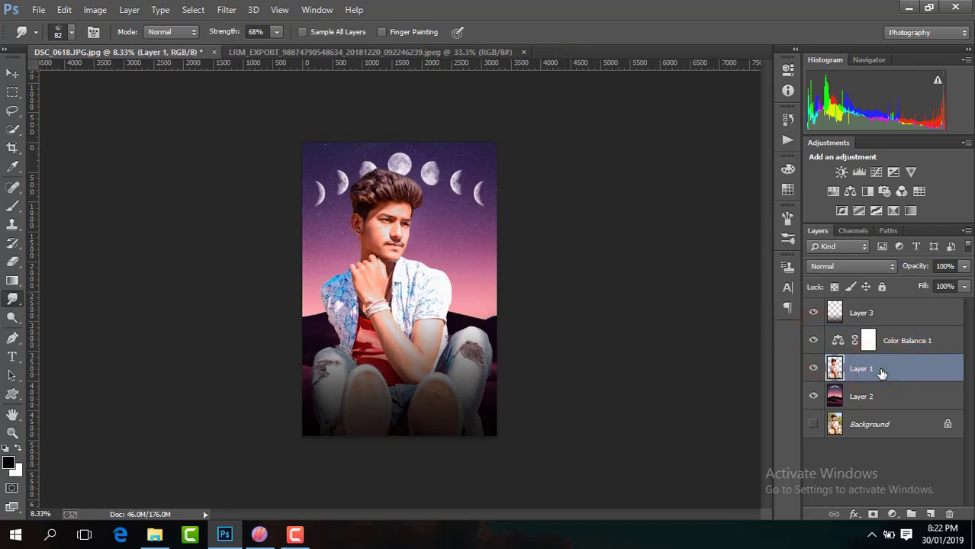
click(234, 10)
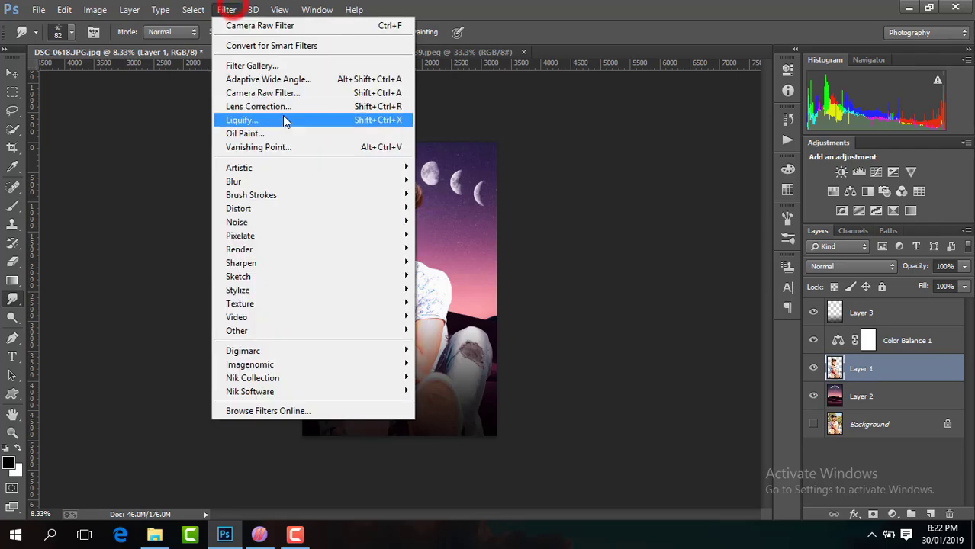
click(288, 92)
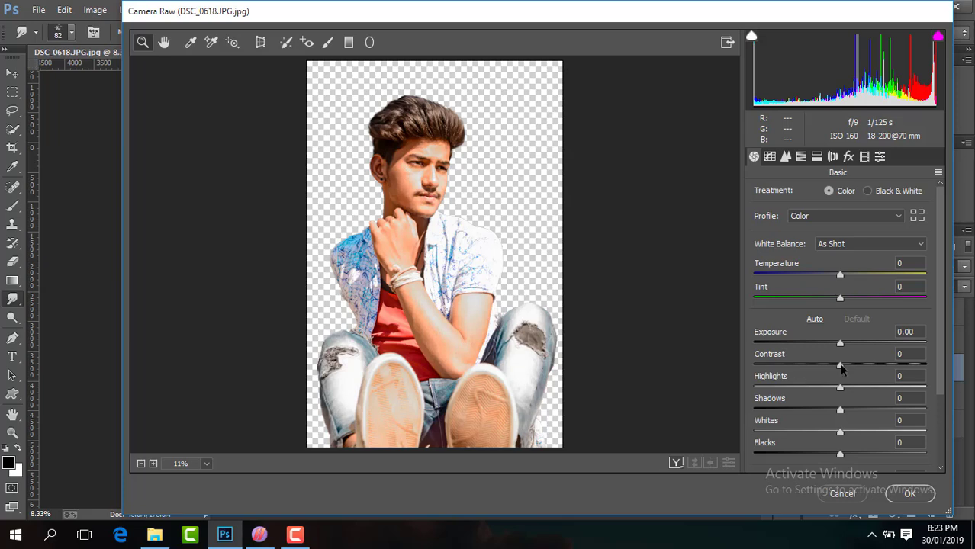
drag(840, 366, 856, 369)
drag(839, 455, 926, 454)
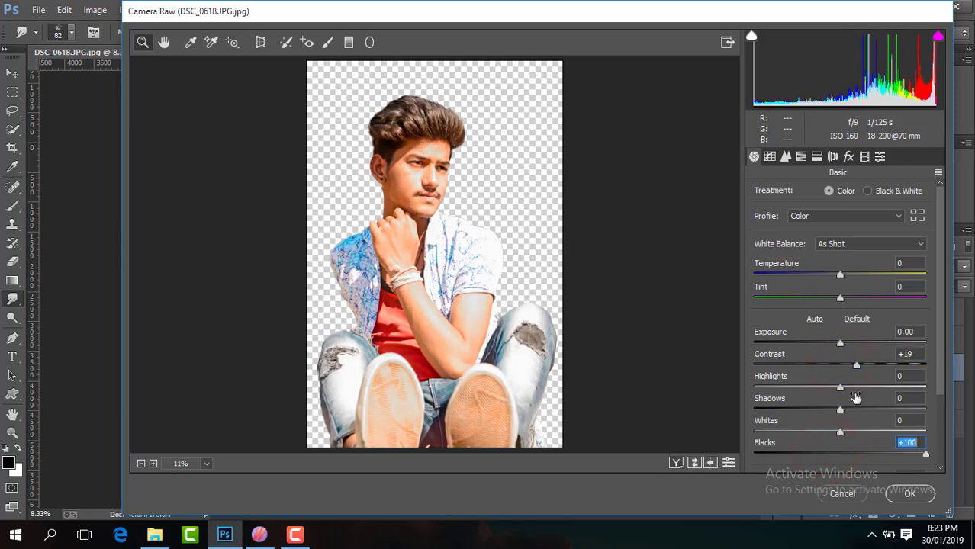
drag(866, 455, 837, 455)
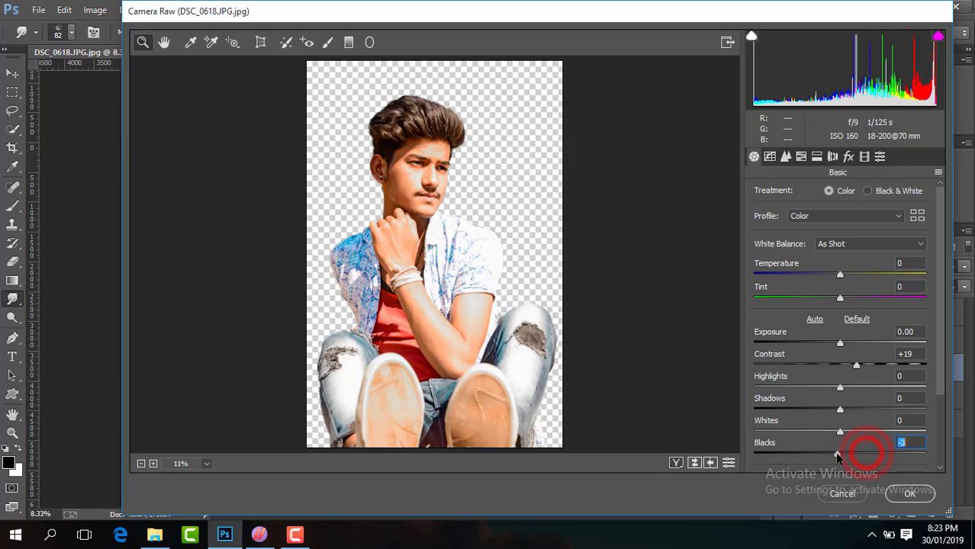
drag(840, 279, 833, 277)
drag(942, 304, 928, 379)
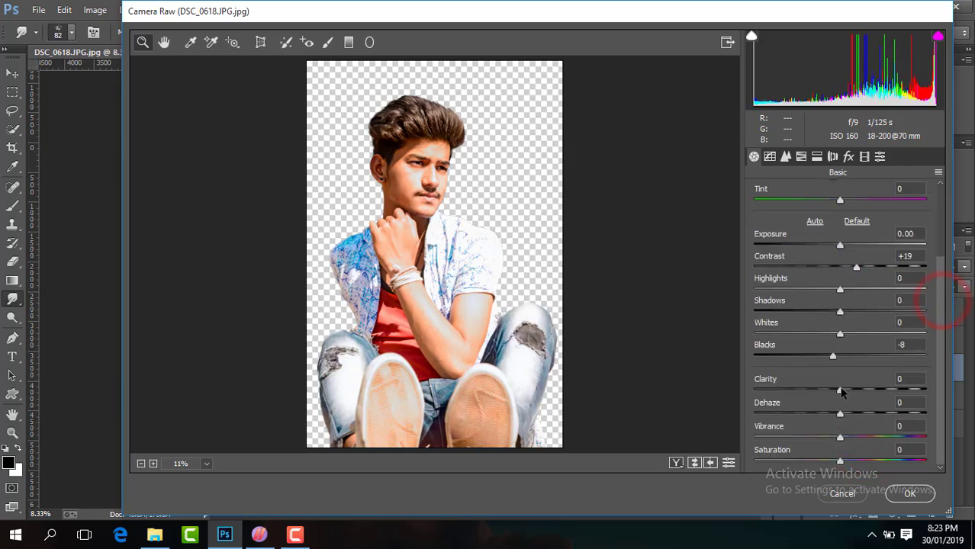
drag(839, 439, 864, 441)
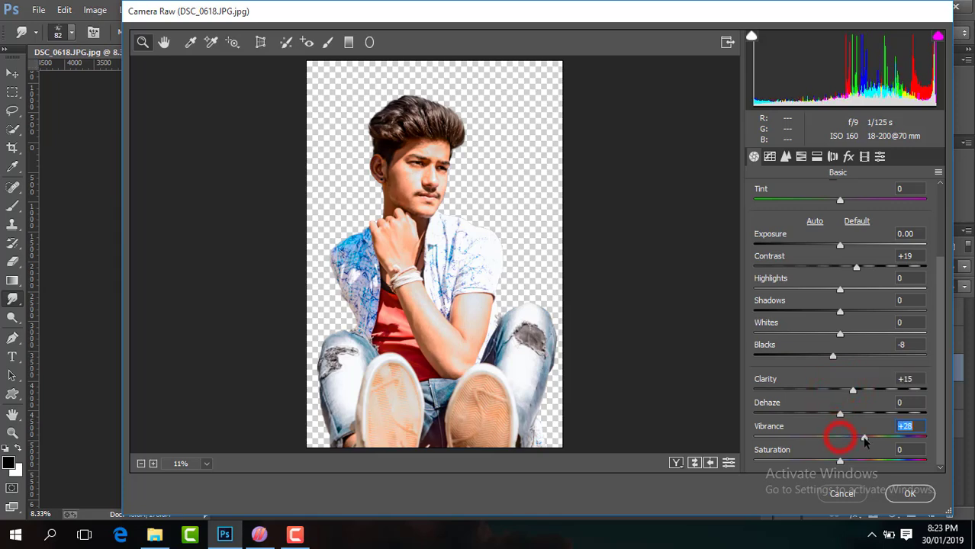
Set the HSL saturation of oranges to -7 and yellows to -27, shift the blues hue to -38, and apply the filter.
click(800, 157)
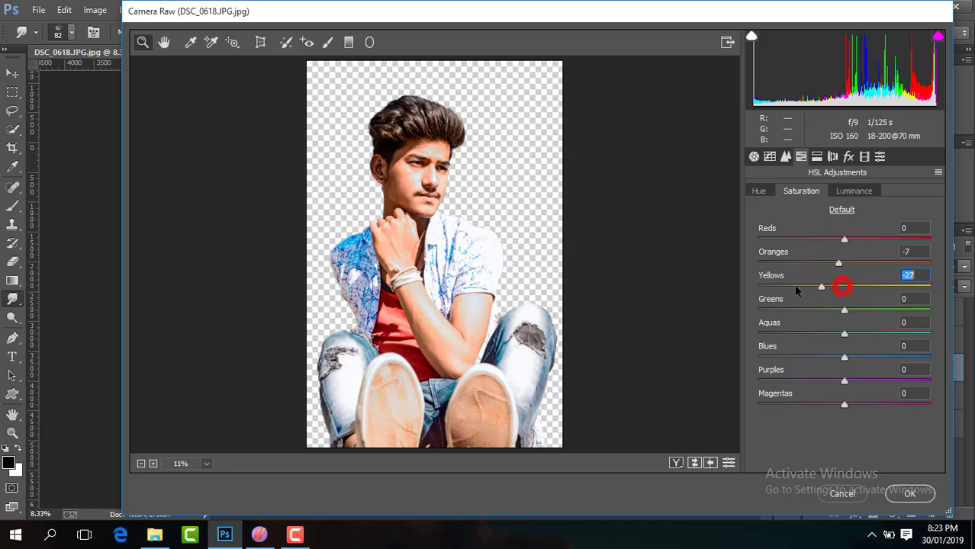
click(767, 192)
drag(810, 362, 812, 360)
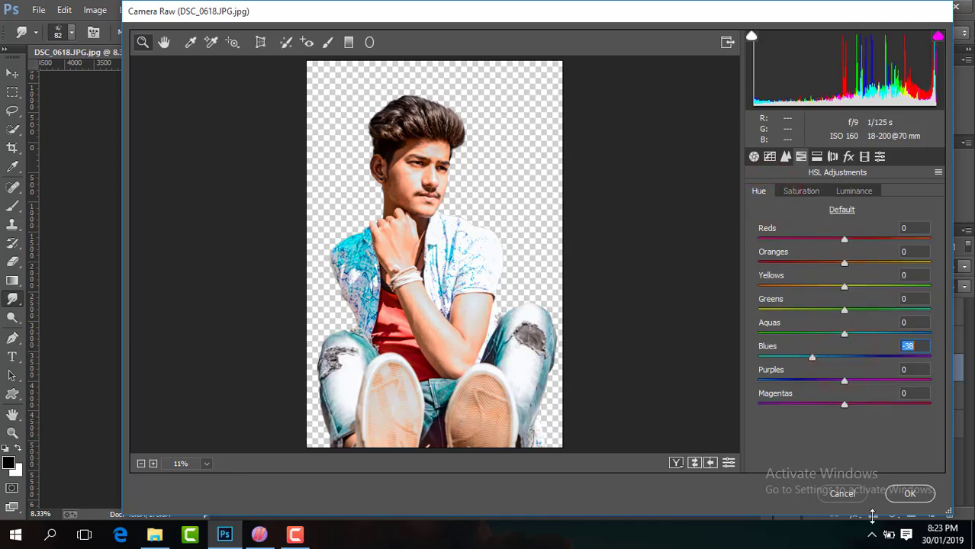
click(909, 494)
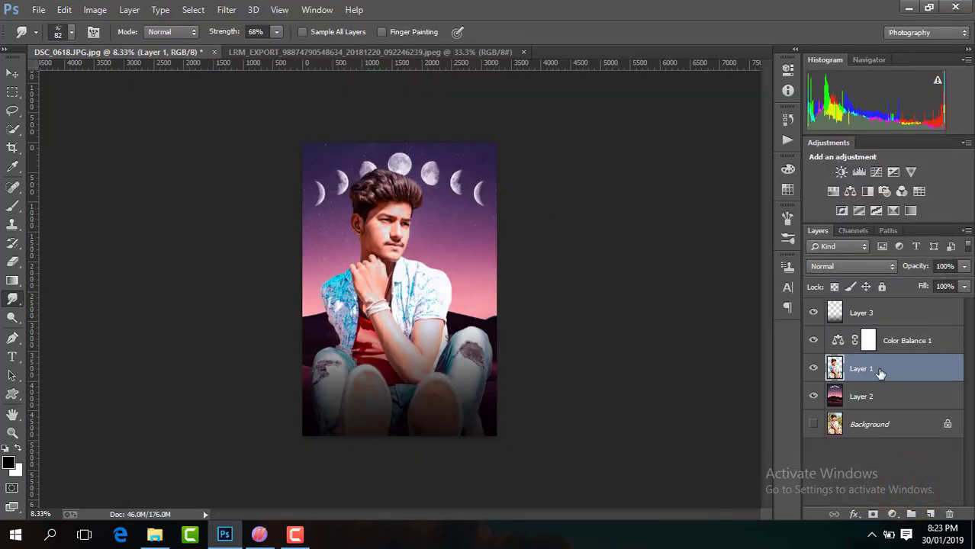
right_click(880, 371)
click(664, 436)
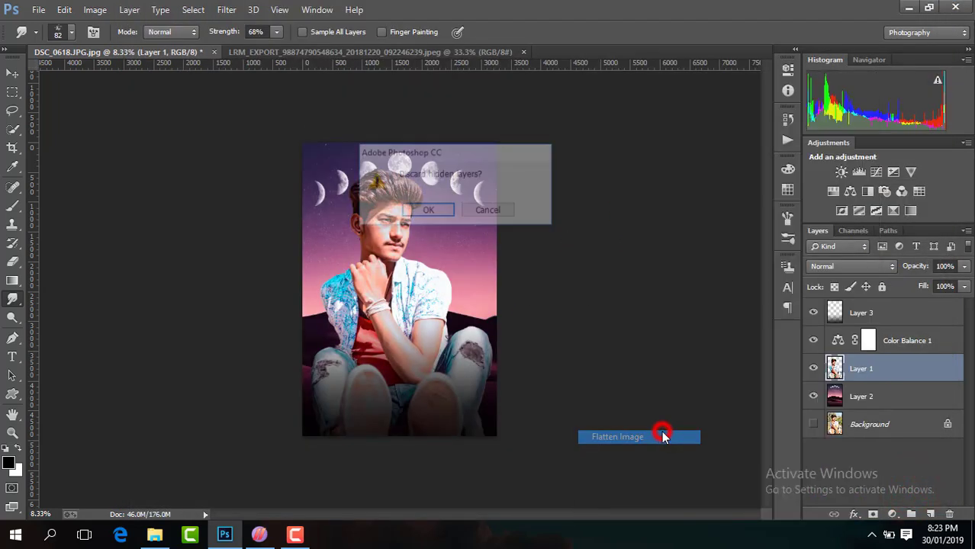
click(418, 214)
key(ctrl+j)
key(ctrl+plus)
key(ctrl+plus)
key(ctrl+plus)
key(ctrl+plus)
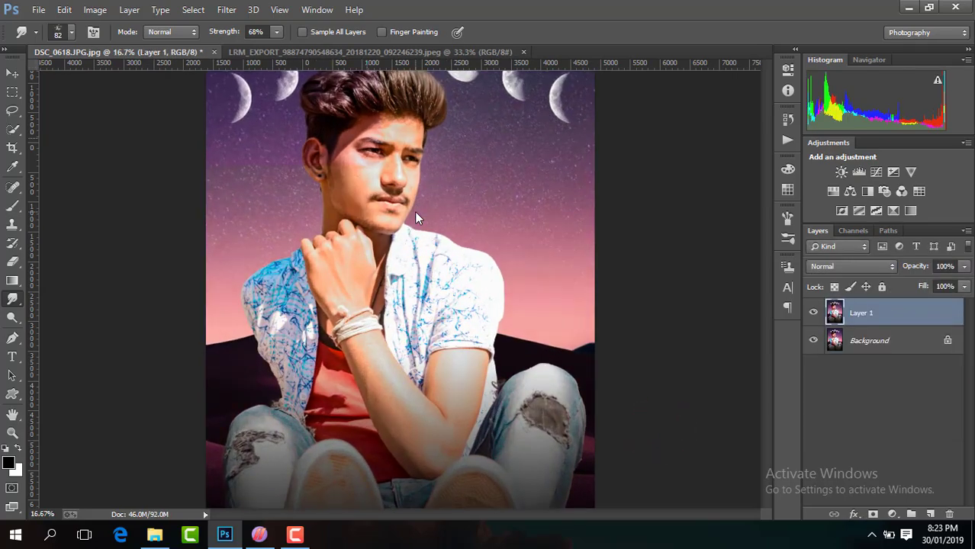
drag(767, 276, 766, 213)
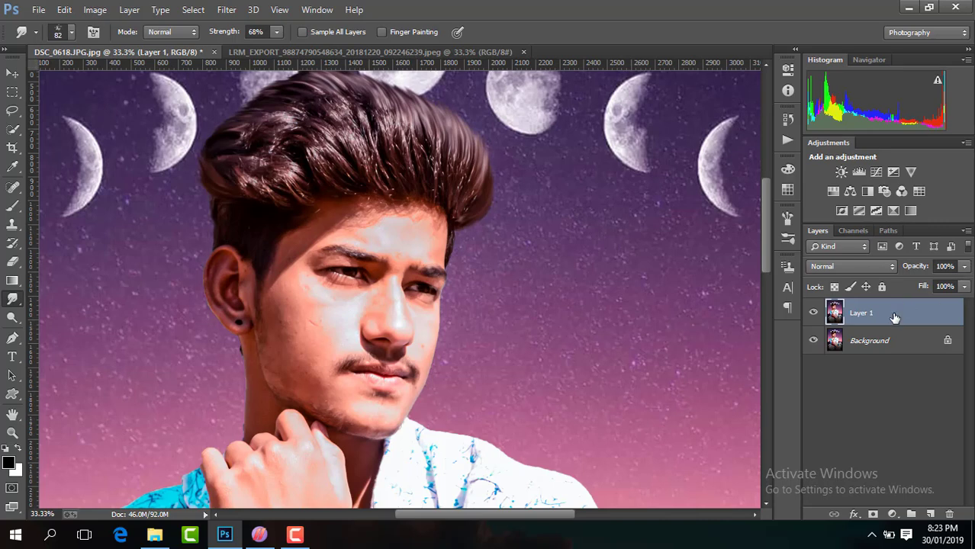
key(ctrl+alt+z)
key(ctrl+alt+z)
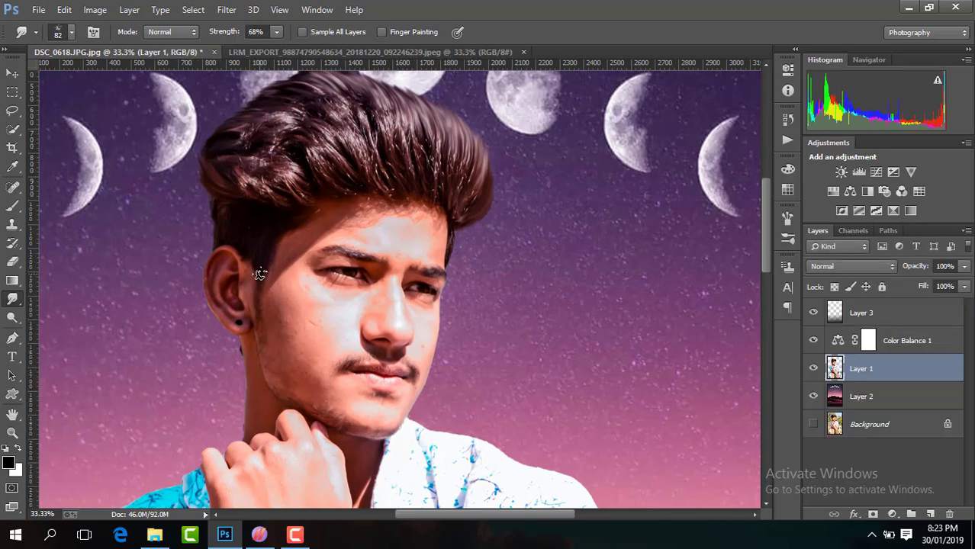
Erase leftover edge remnants on Layer 1 along the neck and between the shirt and knee with a 64 px Eraser.
click(17, 265)
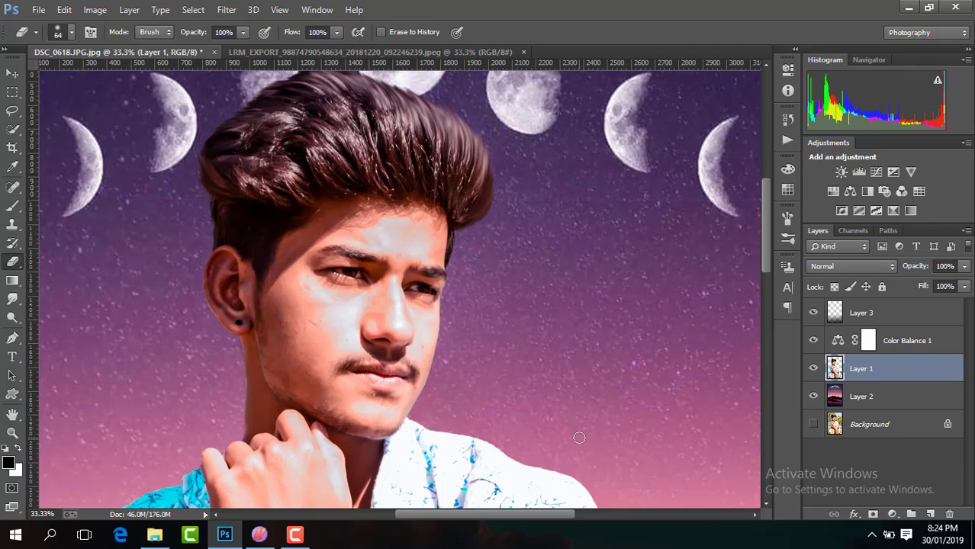
key(ctrl+plus)
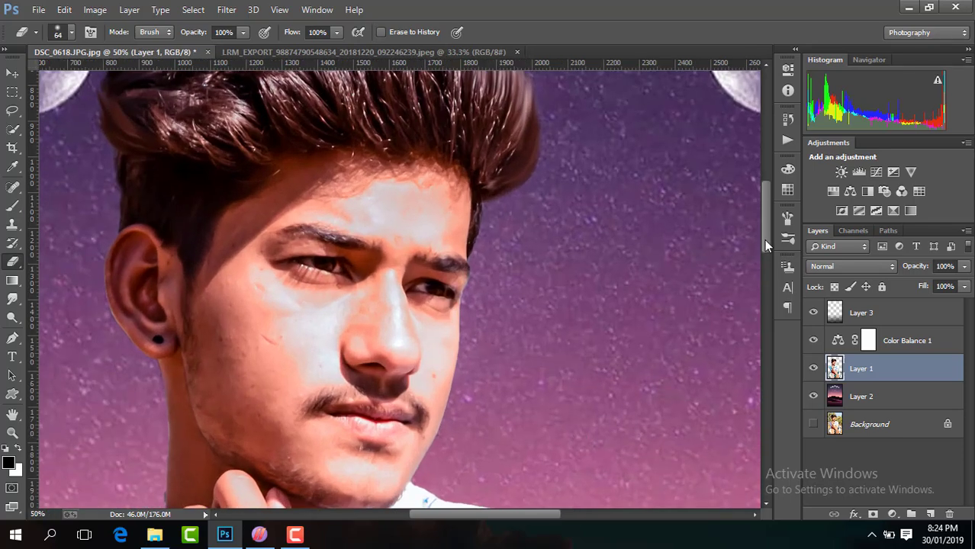
drag(765, 240, 767, 279)
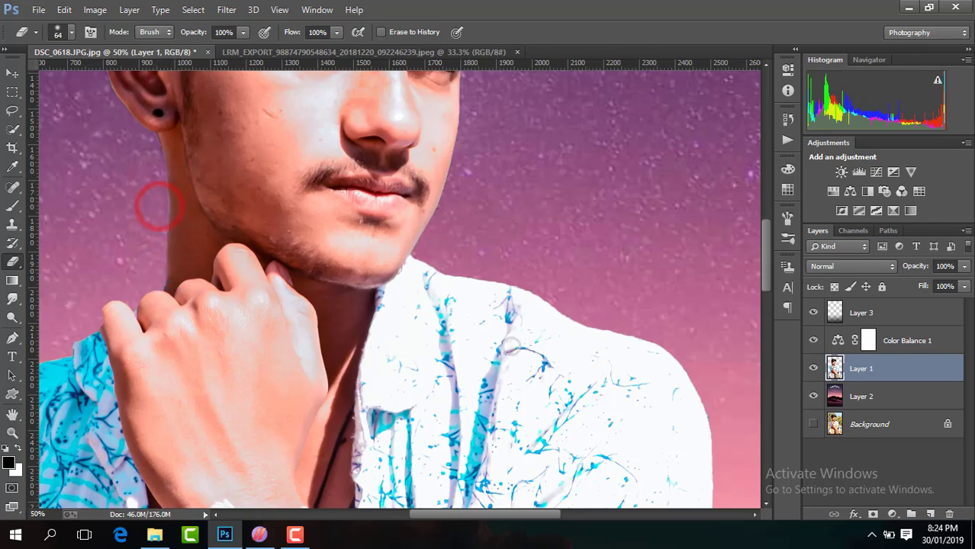
key(ctrl+minus)
key(ctrl+minus)
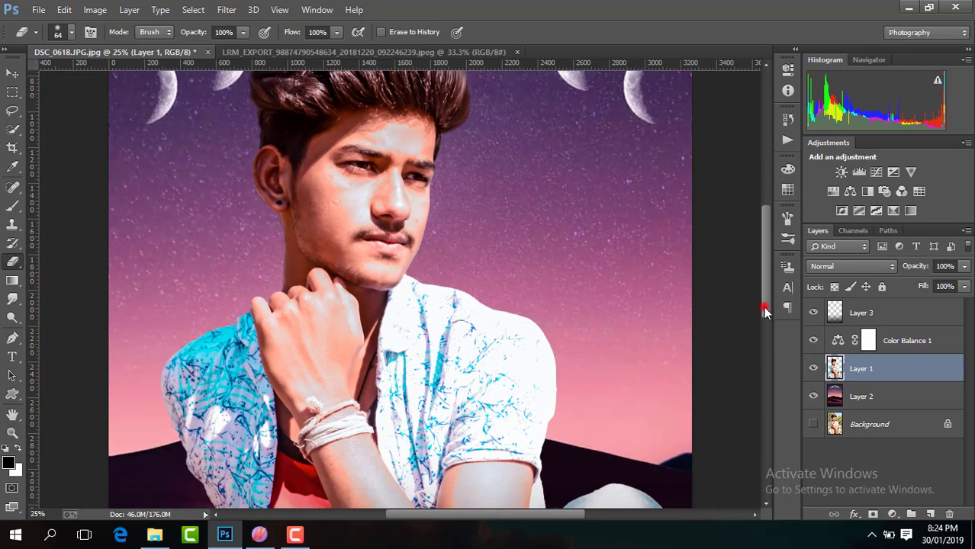
drag(765, 311, 761, 402)
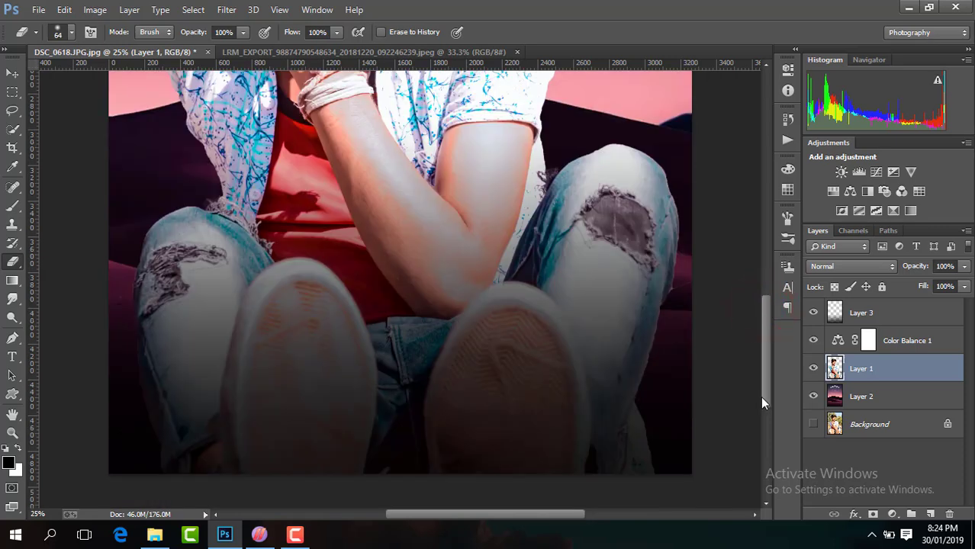
key(ctrl+plus)
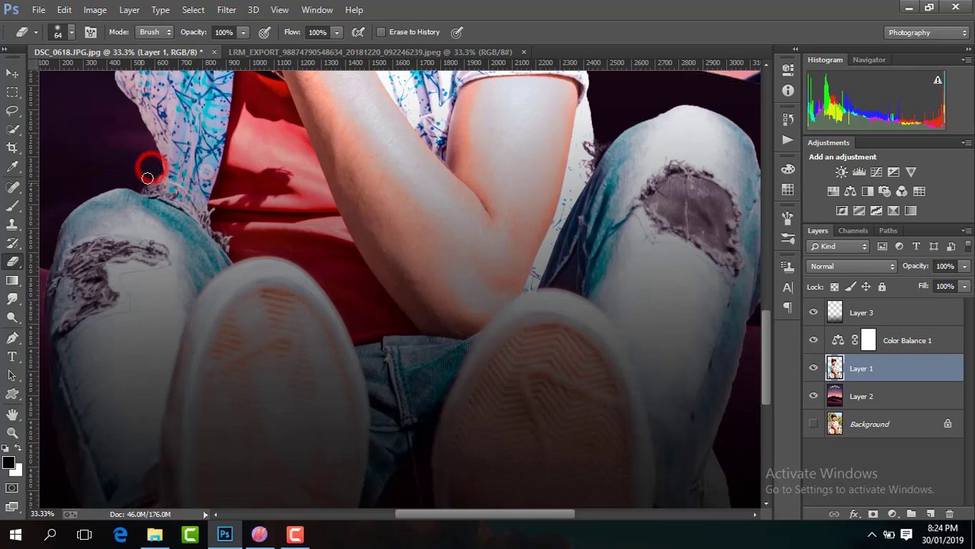
Flatten the image, discarding the hidden layers, and duplicate the flattened background layer.
right_click(856, 374)
click(593, 437)
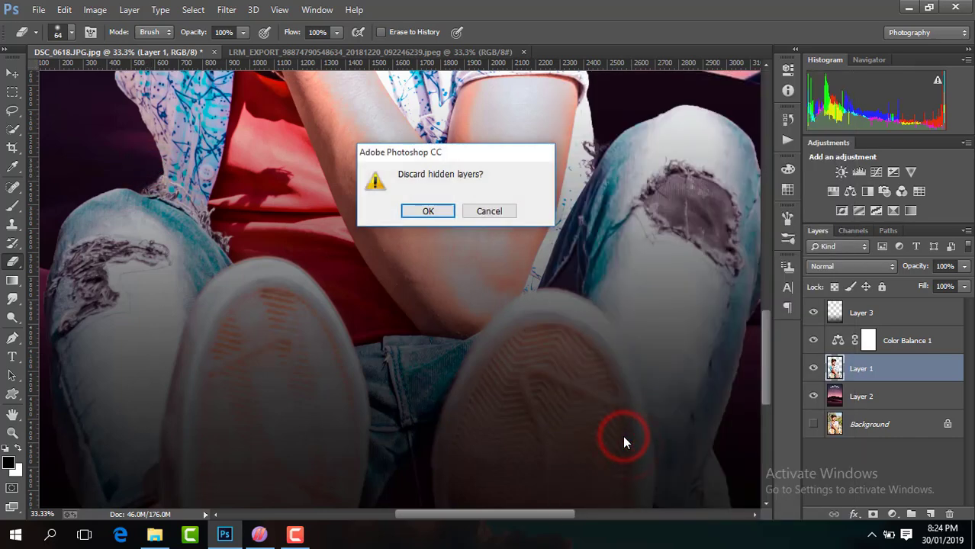
key(Return)
key(ctrl+j)
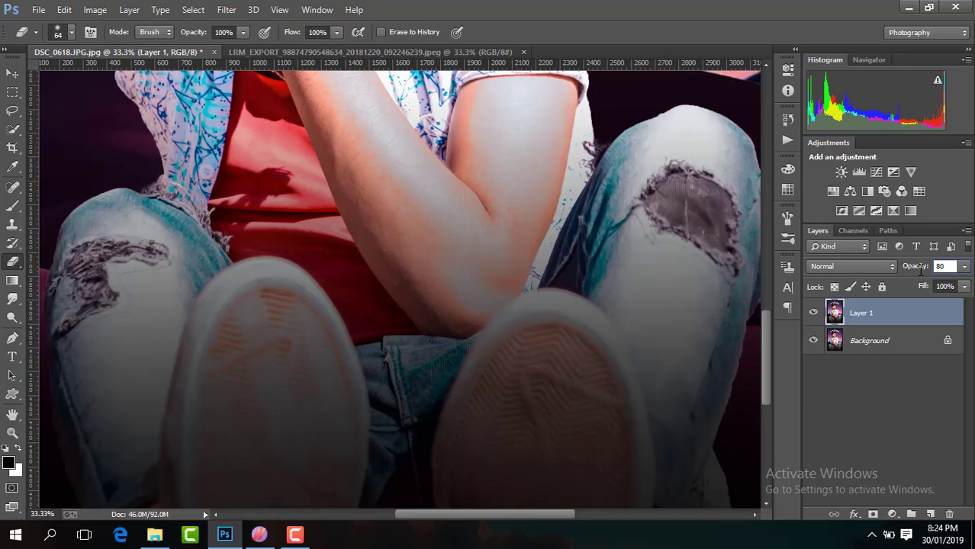
Smooth the blotchy skin across the middle of the forehead on Layer 1 with a 146 px Mixer Brush.
drag(766, 318, 766, 186)
key(ctrl+plus)
key(ctrl+plus)
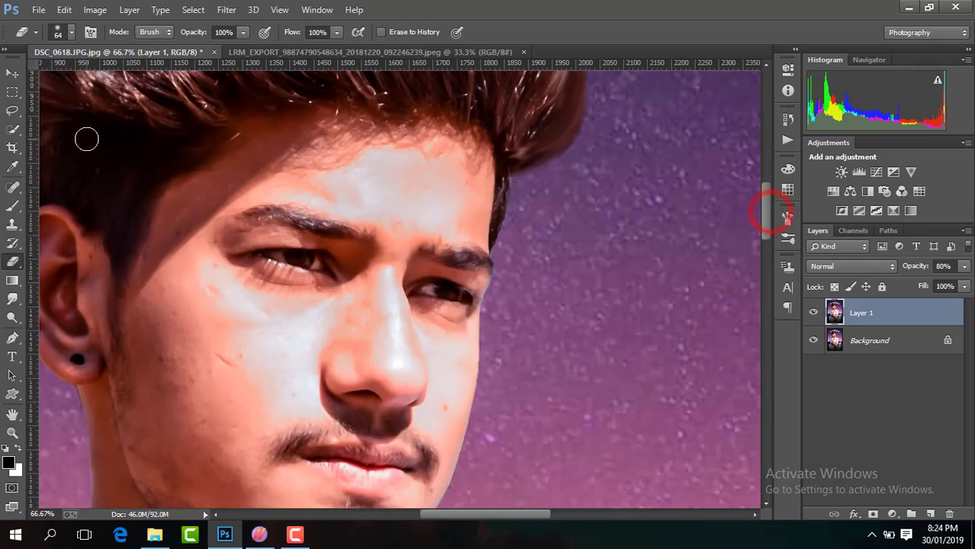
click(11, 209)
click(88, 246)
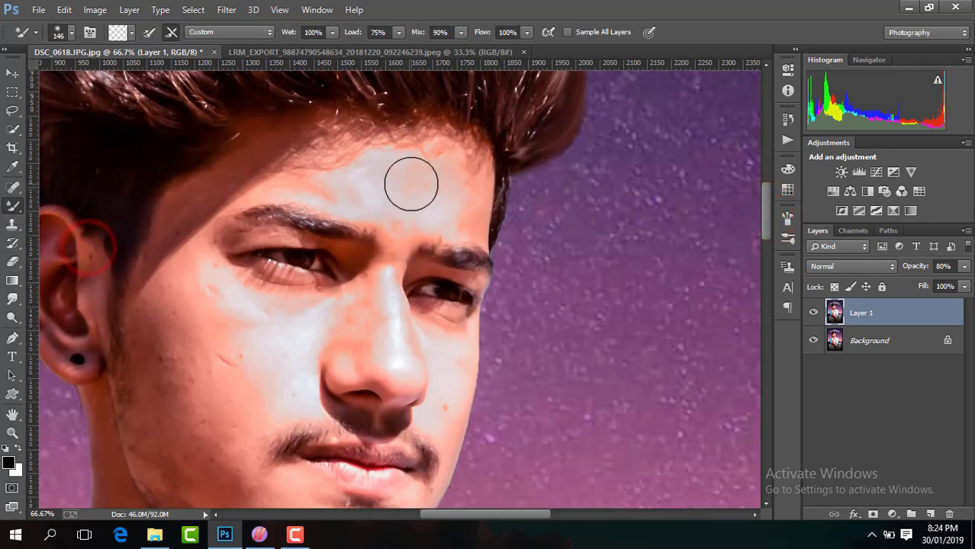
key(ctrl+plus)
drag(765, 221, 763, 206)
drag(458, 264, 475, 276)
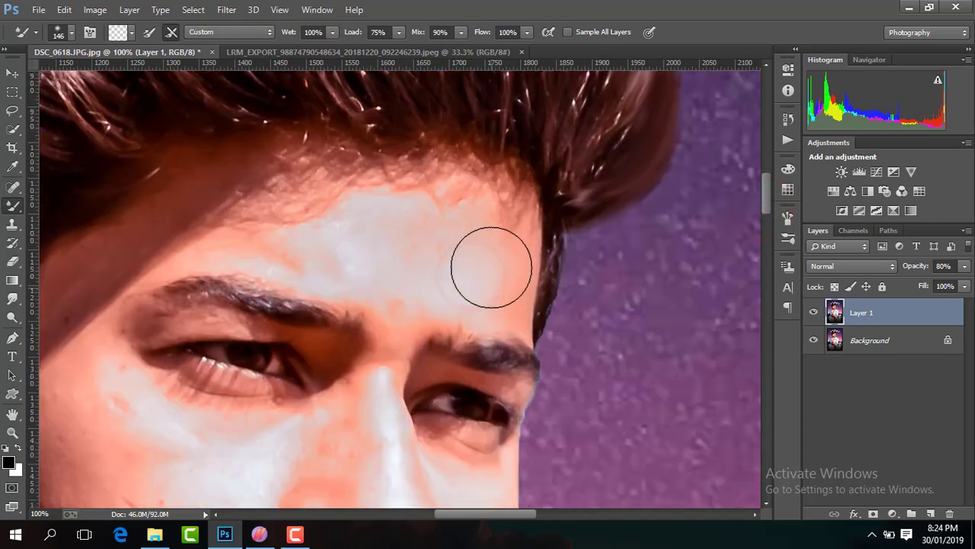
drag(495, 245, 483, 240)
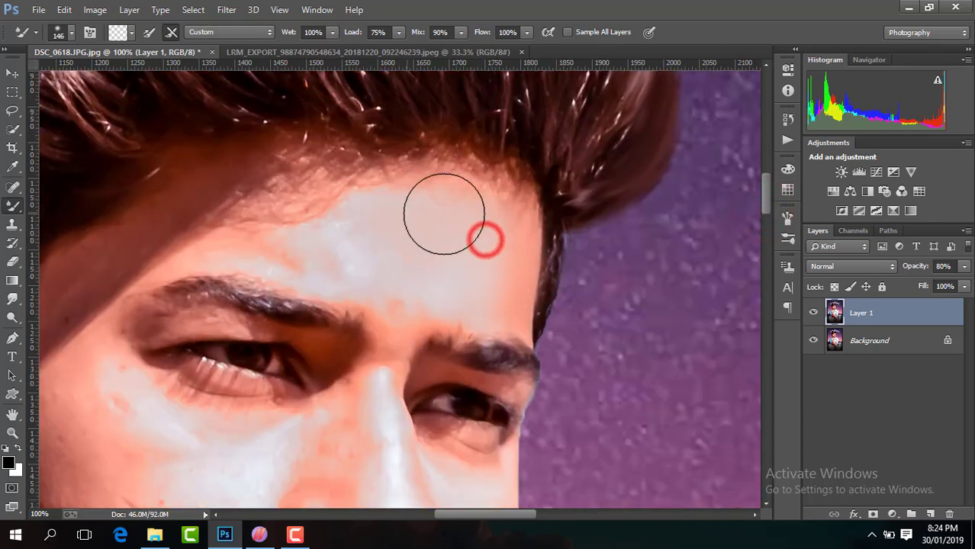
click(460, 283)
click(415, 263)
click(362, 258)
mouse_move(311, 252)
mouse_down()
mouse_move(311, 225)
mouse_move(306, 234)
mouse_up()
click(387, 197)
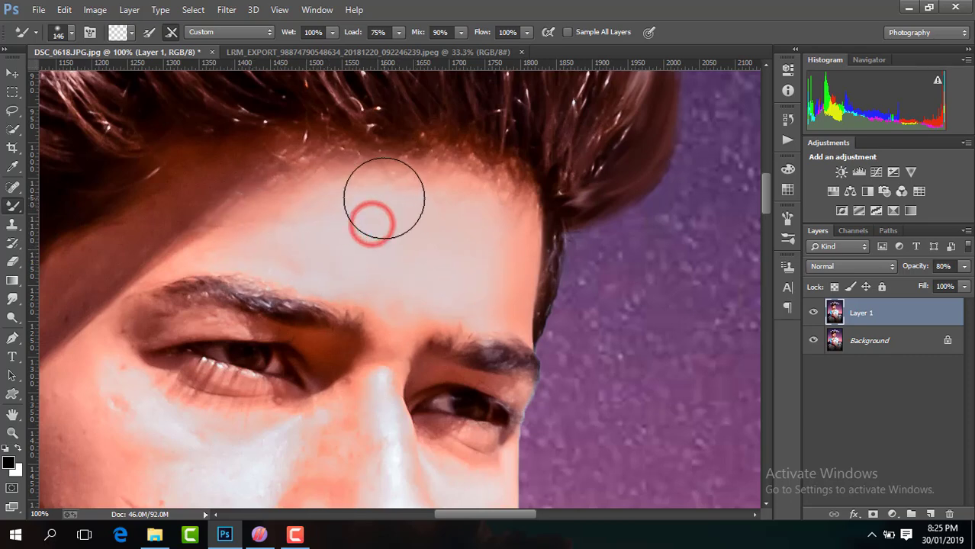
Blend the upper forehead skin below the hairline and the start of the diagonal shadow with the Mixer Brush.
click(464, 211)
click(297, 229)
click(218, 225)
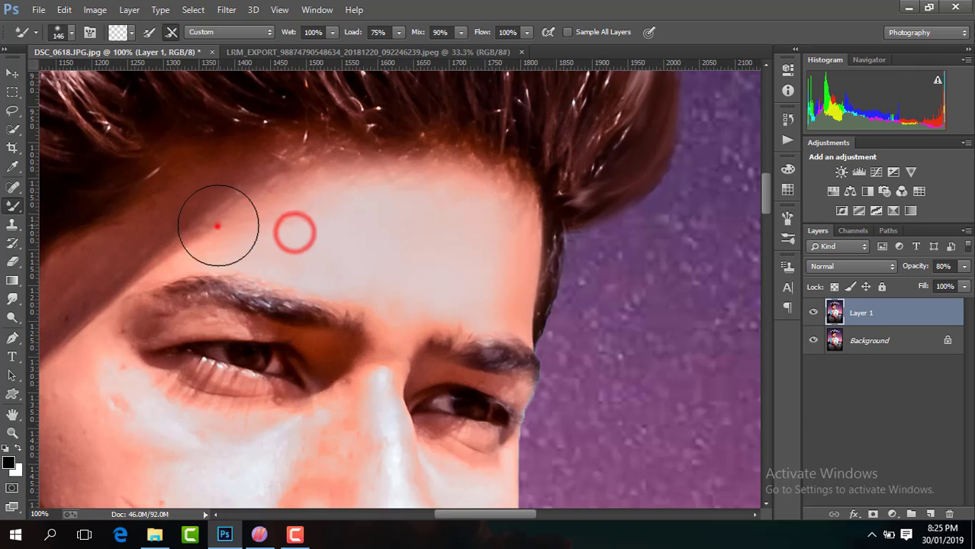
click(202, 222)
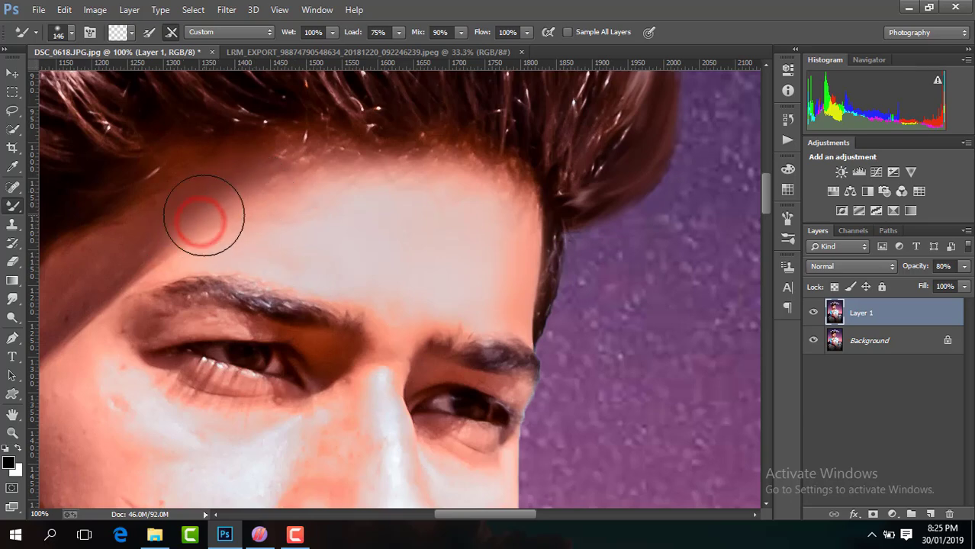
click(203, 218)
Smooth the diagonal shadow across the temple and the skin beside the sideburn with the 146 px Mixer Brush.
drag(515, 519, 487, 519)
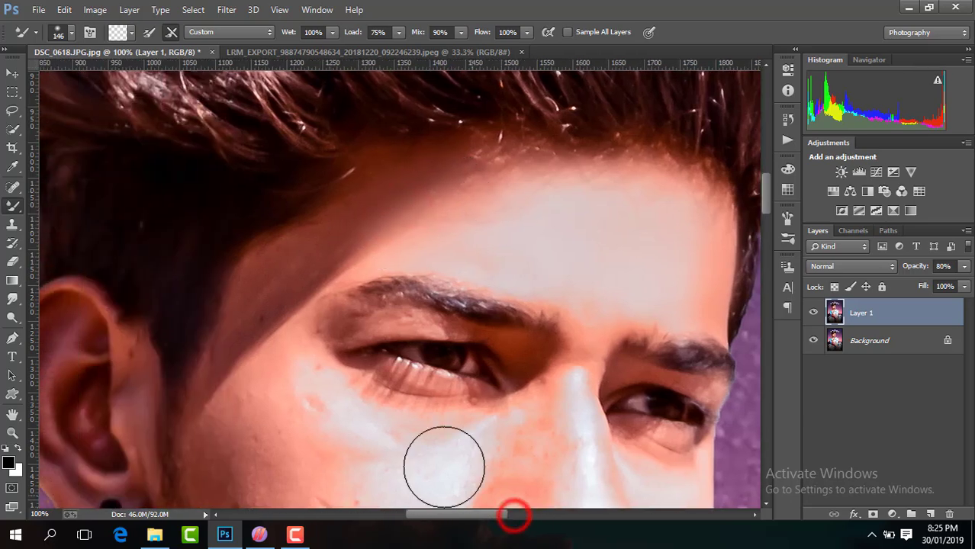
click(356, 243)
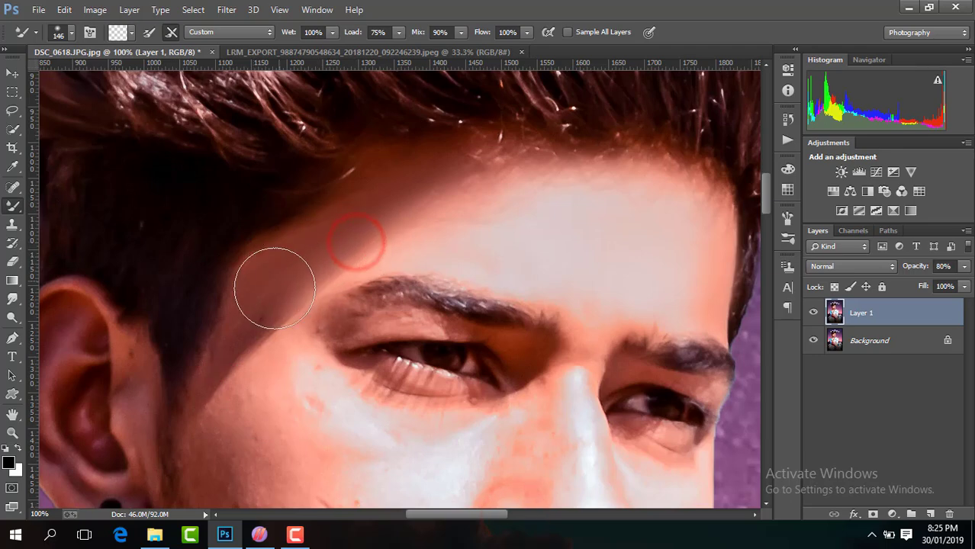
click(431, 214)
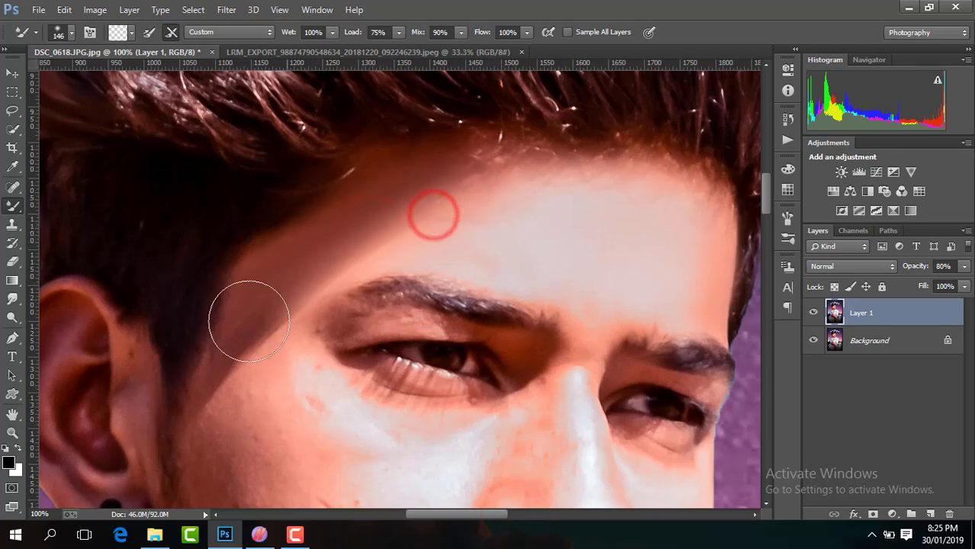
click(257, 349)
click(231, 417)
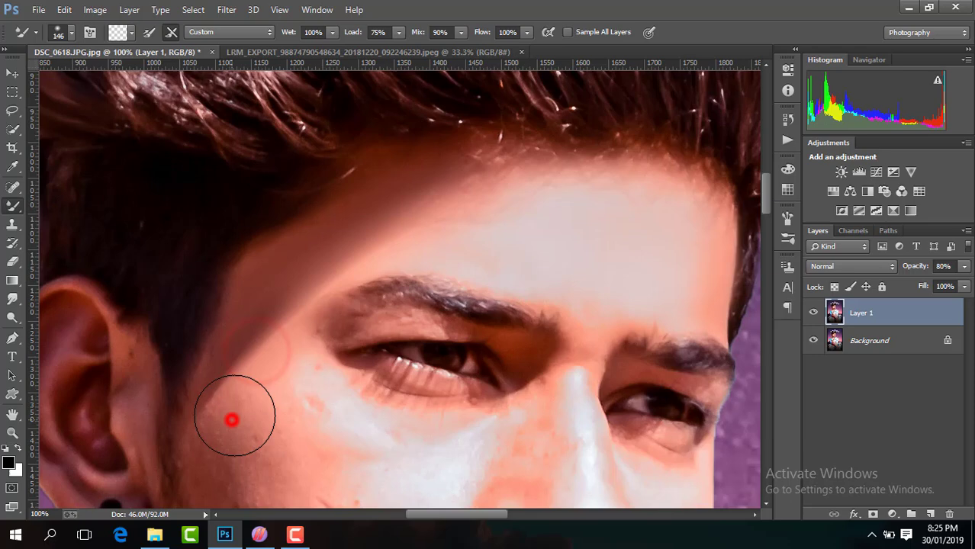
click(283, 281)
Set the Mixer Brush size to 82 px and blend the temple shadow and the skin around the eyebrow's outer end.
click(70, 32)
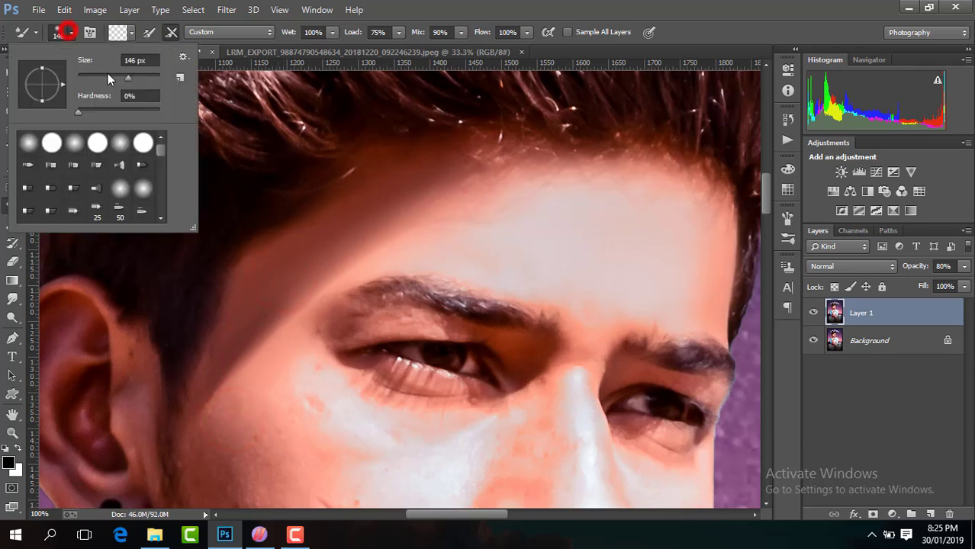
click(278, 273)
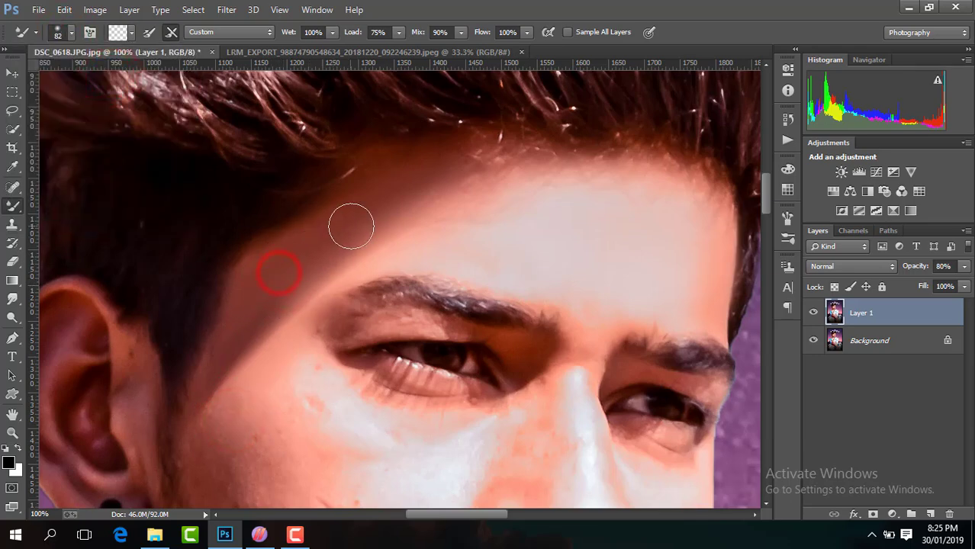
click(250, 304)
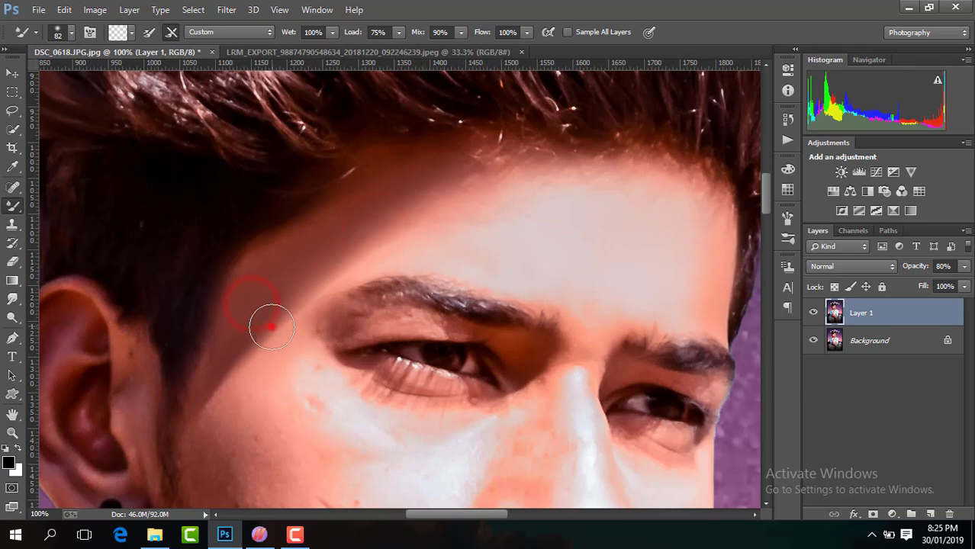
click(301, 311)
click(341, 321)
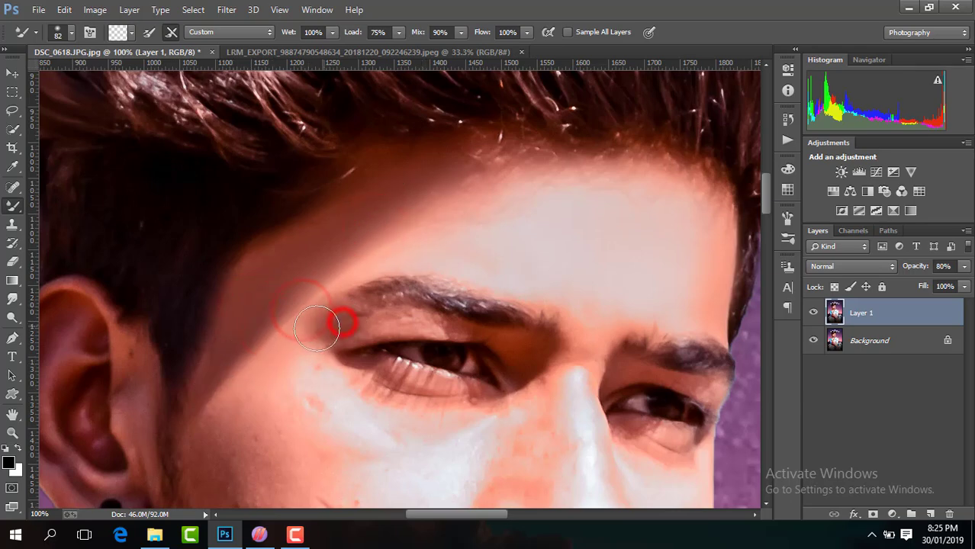
click(293, 353)
Set the Mixer Brush size to 118 px and smooth the skin beneath the eye nearer the ear, from temple to nose.
drag(766, 196, 766, 208)
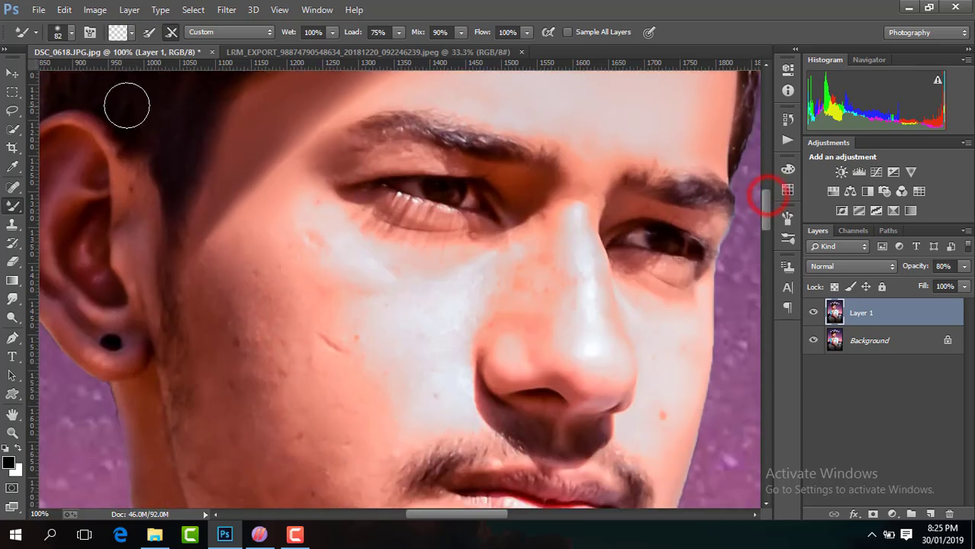
click(69, 33)
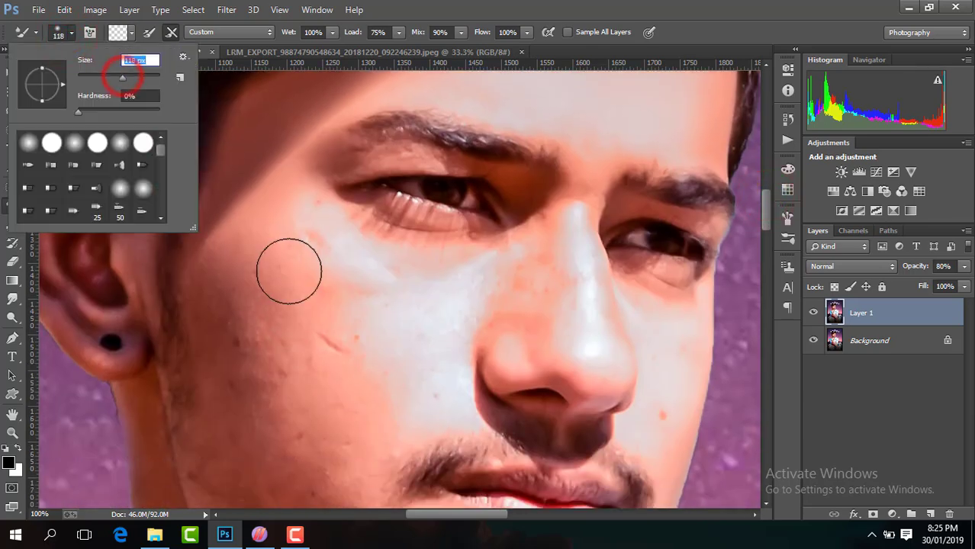
click(305, 235)
click(365, 245)
click(433, 257)
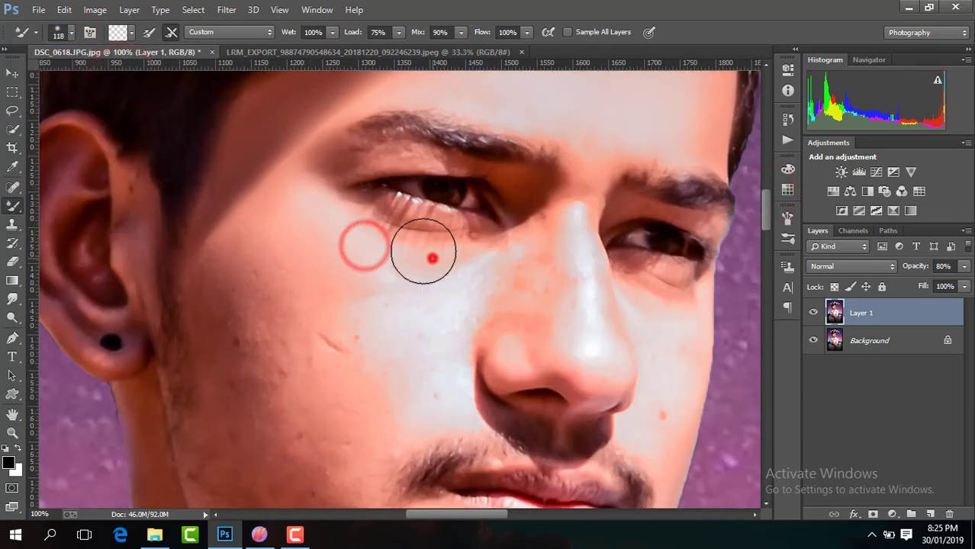
click(477, 258)
click(289, 274)
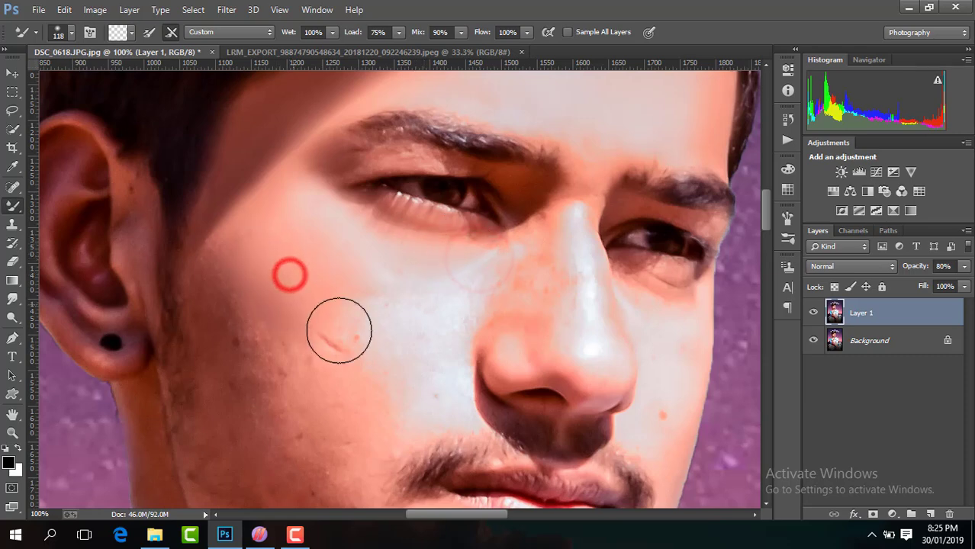
Blend away the cheek's marks and blemishes and smooth the skin toward the sideburn with the 118 px Mixer Brush.
click(377, 298)
click(367, 415)
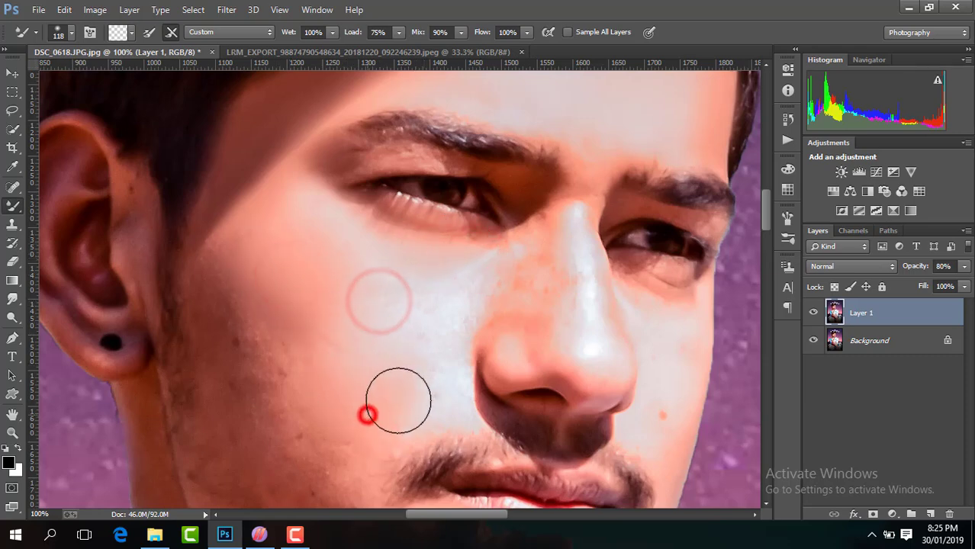
click(253, 340)
click(239, 346)
click(221, 263)
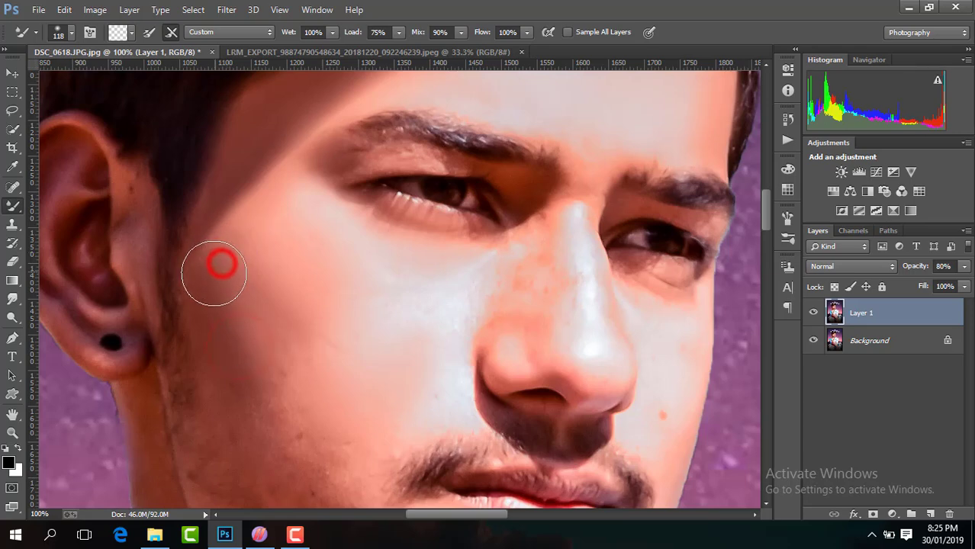
Set the Mixer Brush size to 149 px and even out the skin tones across the large cheek beside the ear.
drag(767, 227, 766, 237)
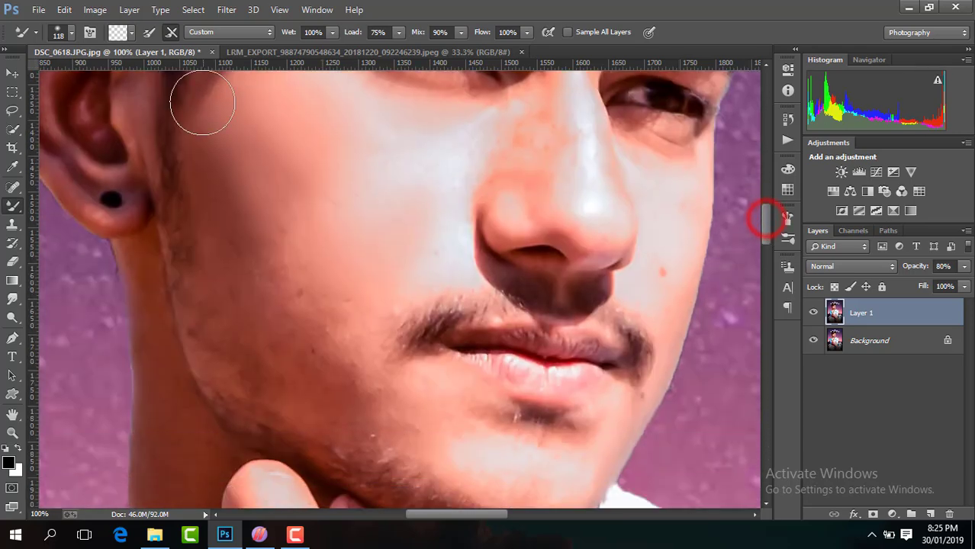
click(71, 34)
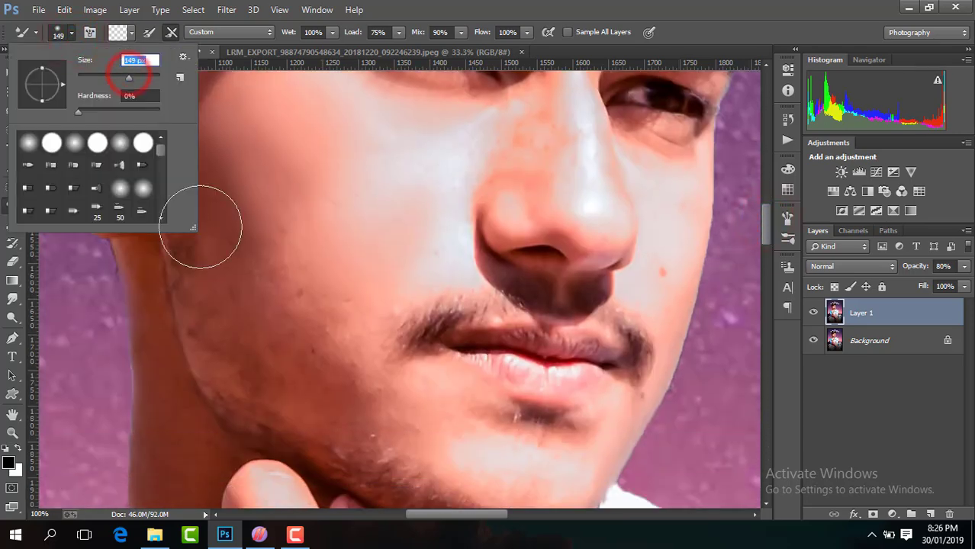
click(247, 207)
click(327, 286)
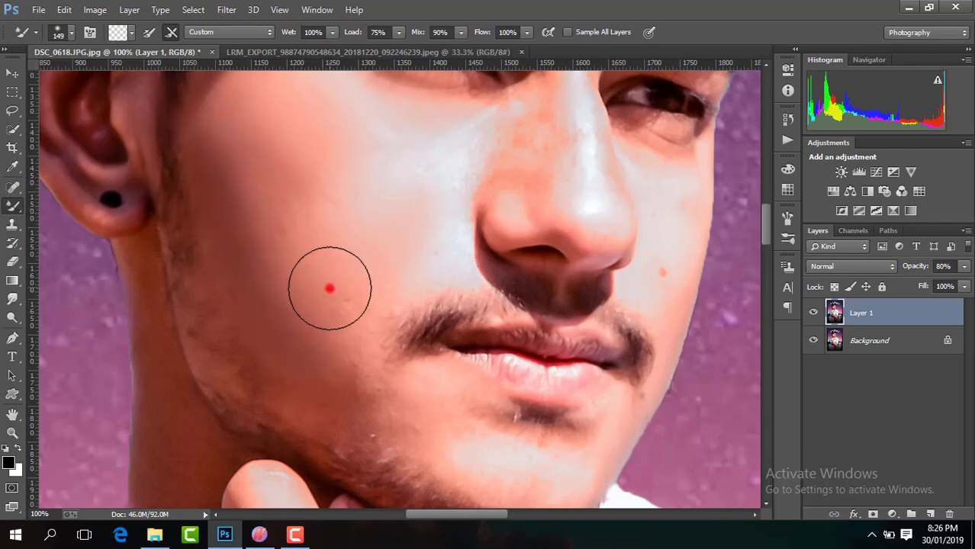
click(324, 250)
click(425, 192)
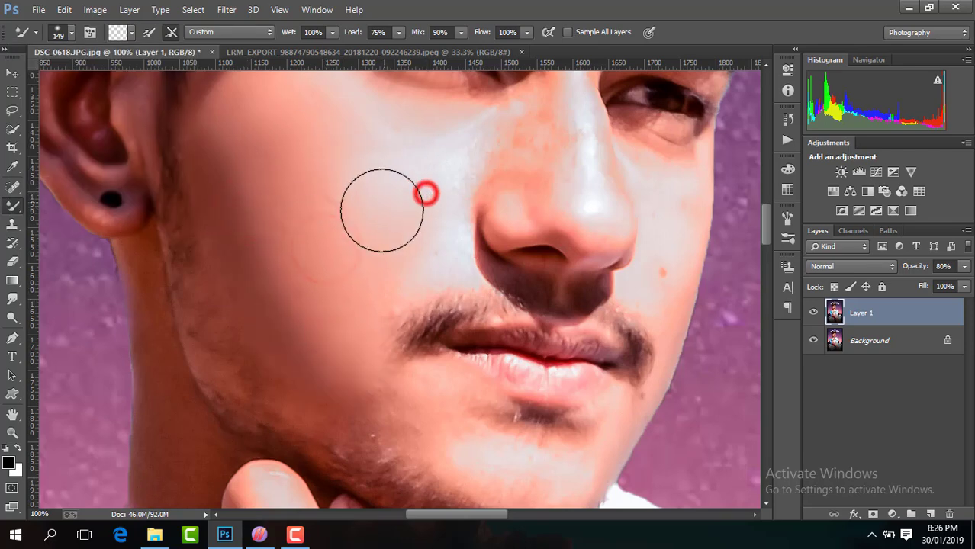
click(394, 192)
click(303, 142)
click(274, 154)
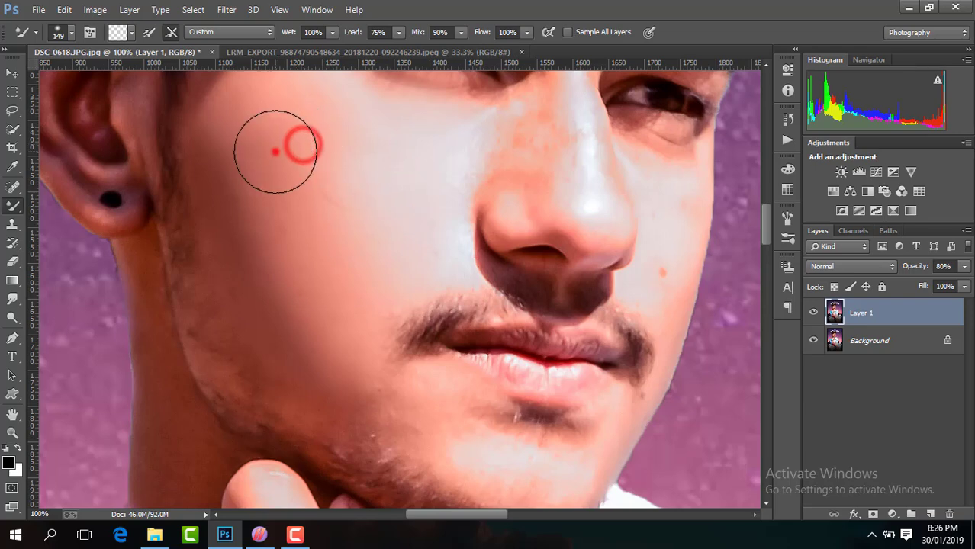
click(234, 160)
Smooth the lower cheek, the skin beside the mouth and the chin with the 149 px Mixer Brush.
click(284, 280)
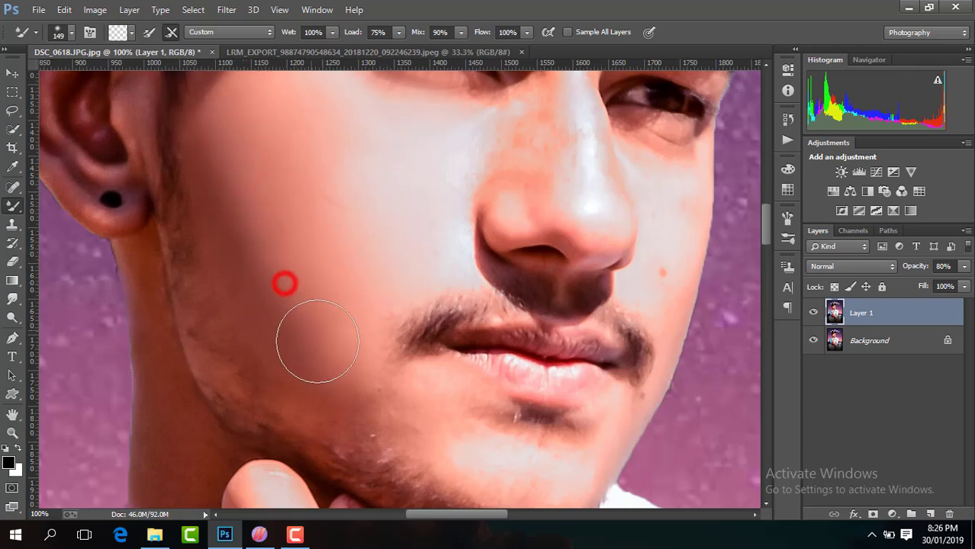
click(312, 337)
click(384, 393)
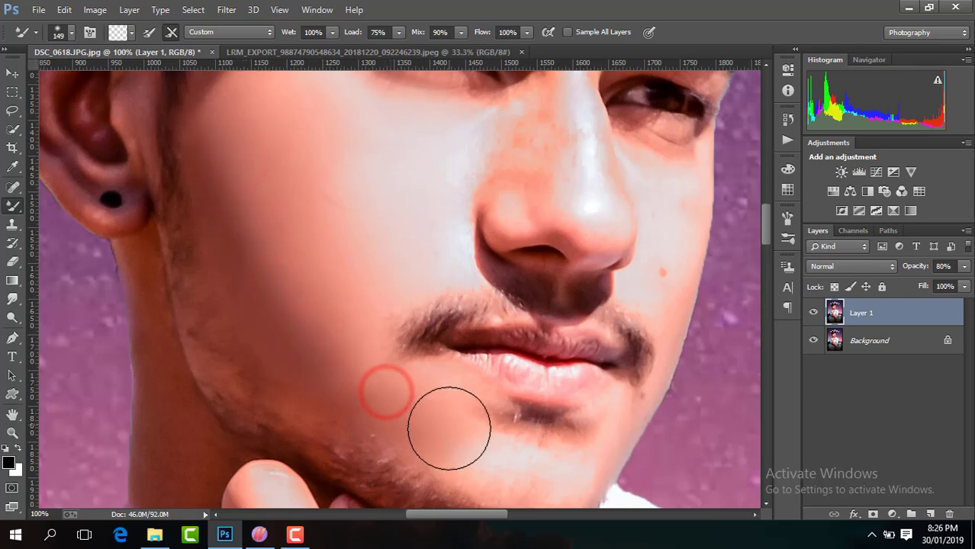
click(507, 466)
click(380, 410)
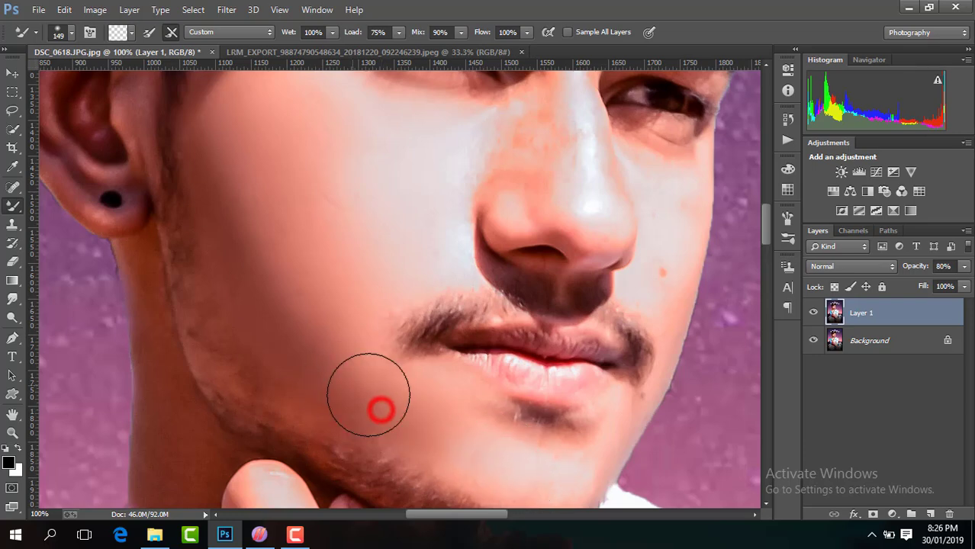
click(303, 334)
click(271, 290)
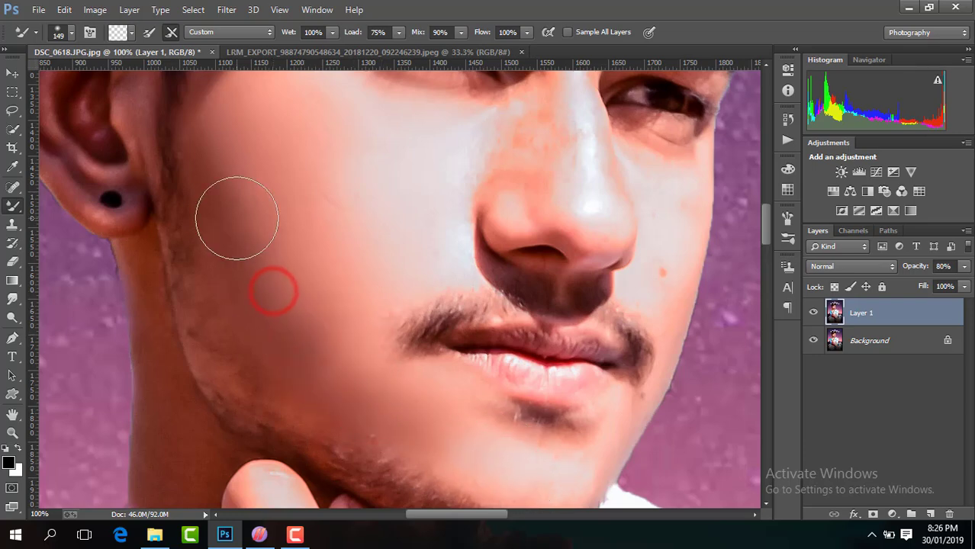
Set the Mixer Brush size to 92 px and smooth the highlight along the nose bridge and tip.
click(70, 34)
drag(130, 83, 116, 76)
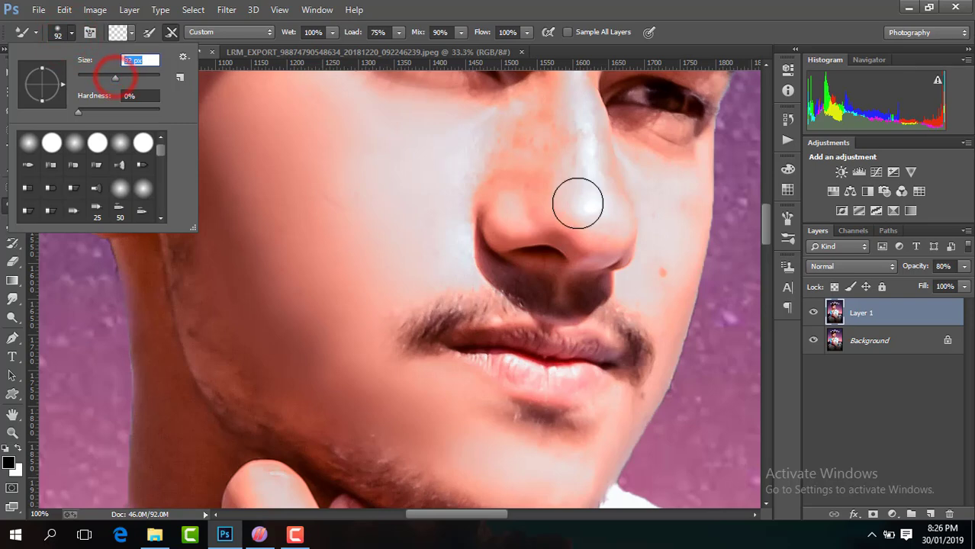
click(583, 211)
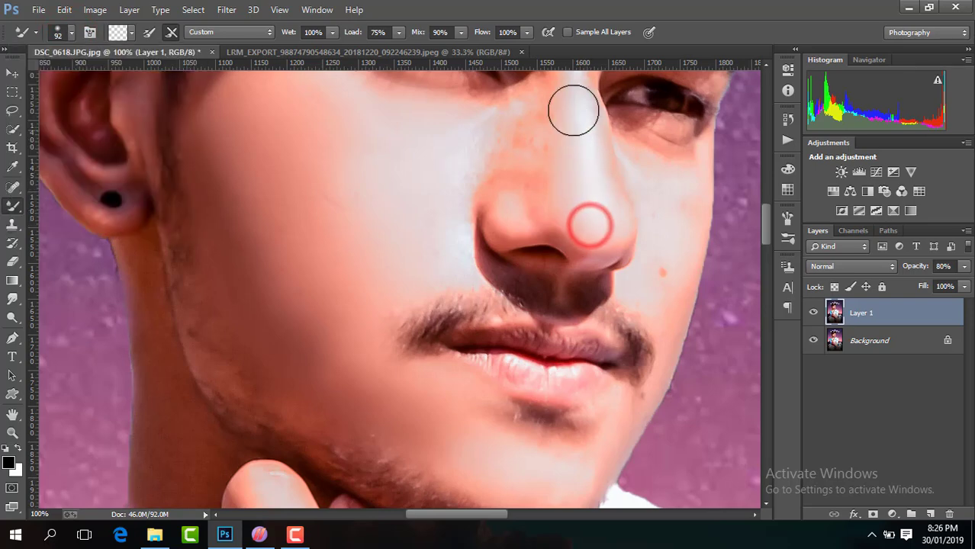
Blend the blotchy side of the nose, its upper bridge and the adjoining cheek with the 92 px Mixer Brush.
drag(761, 231, 762, 213)
click(490, 273)
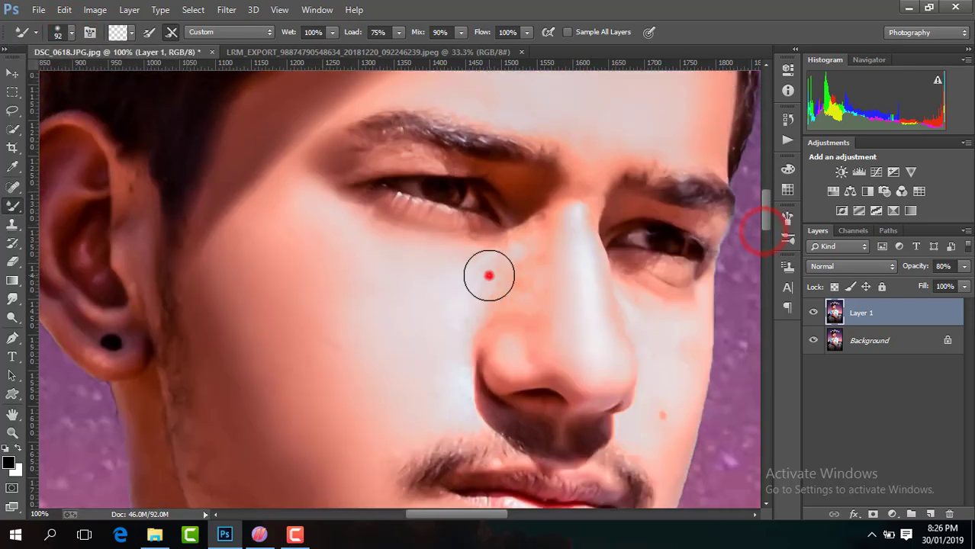
click(540, 253)
click(557, 344)
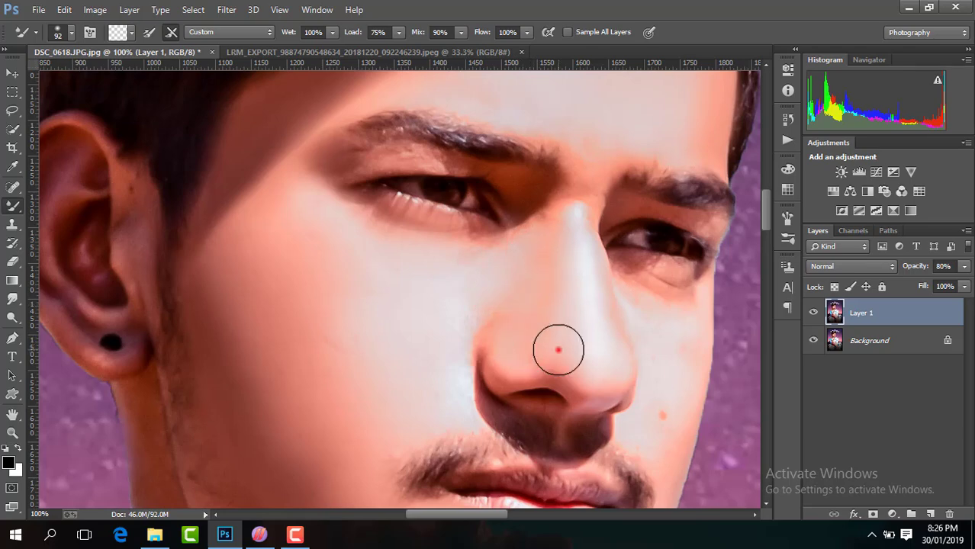
click(547, 277)
click(574, 203)
click(508, 304)
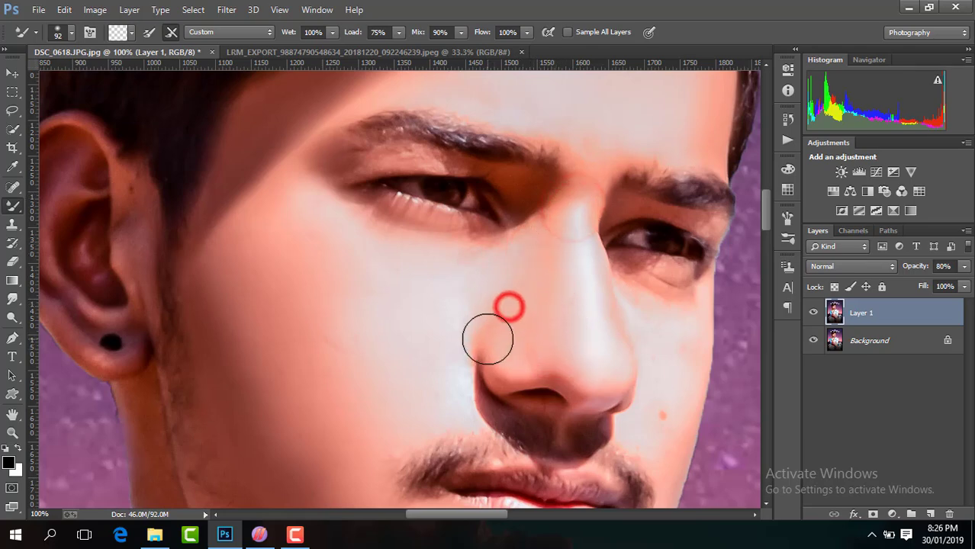
Smooth the far cheek, its red spot and the skin beside the moustache with the 92 px Mixer Brush.
click(672, 325)
click(666, 314)
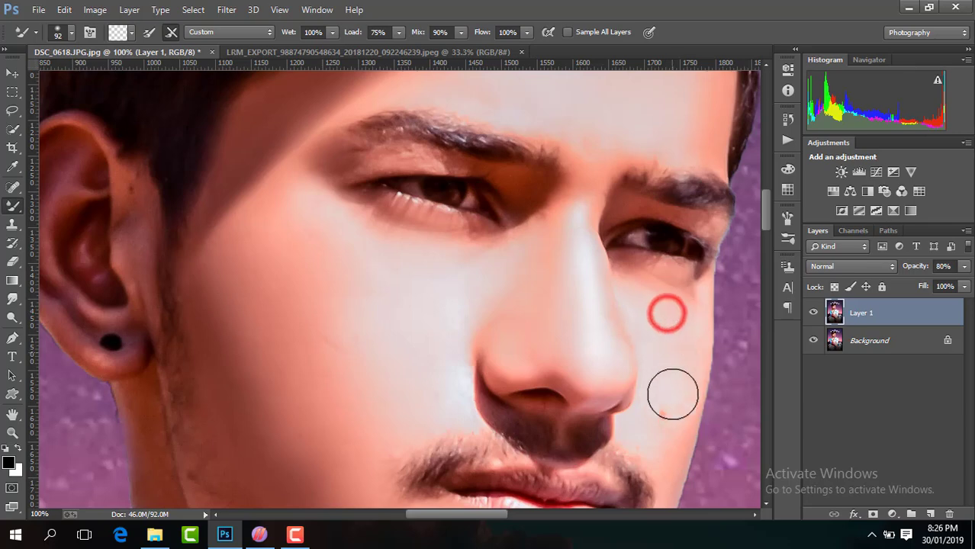
click(664, 415)
drag(765, 204, 765, 239)
click(662, 169)
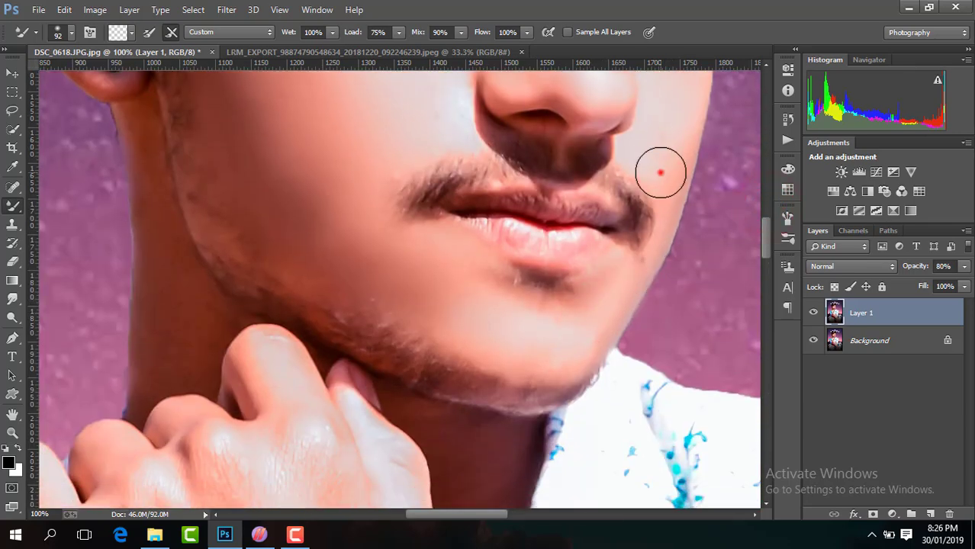
Smooth the neck below the ear and the shadowed neck between the hand and the shirt collar with the Mixer Brush.
click(151, 149)
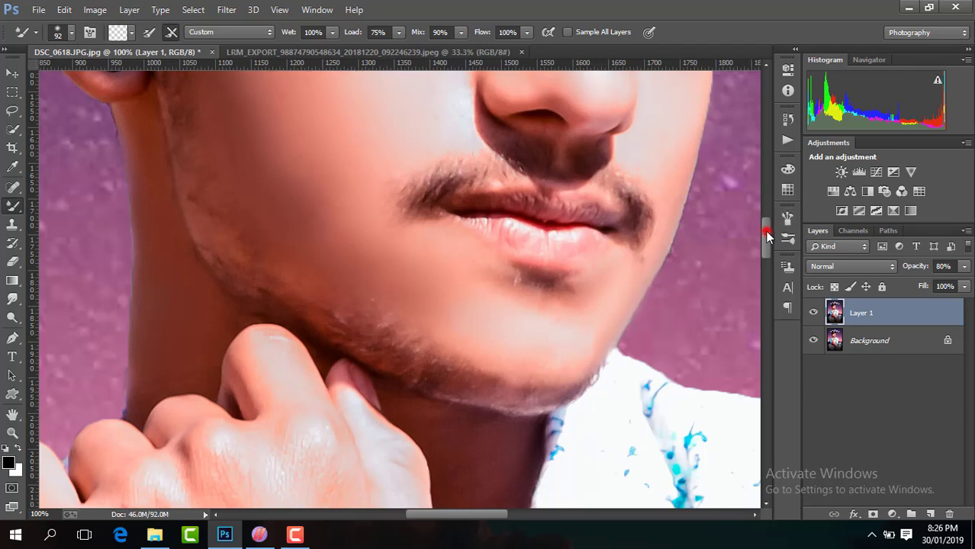
drag(767, 236, 767, 256)
click(489, 251)
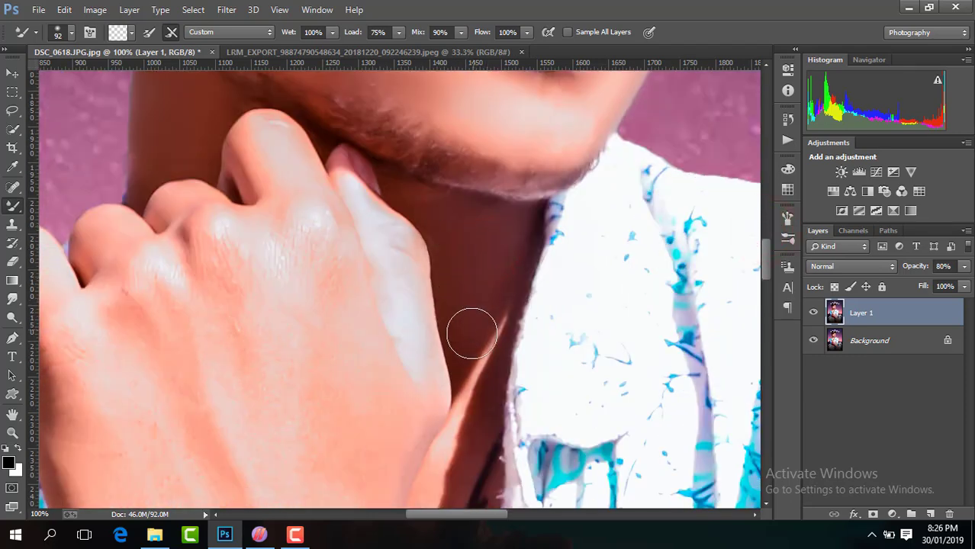
drag(473, 328, 464, 462)
click(480, 290)
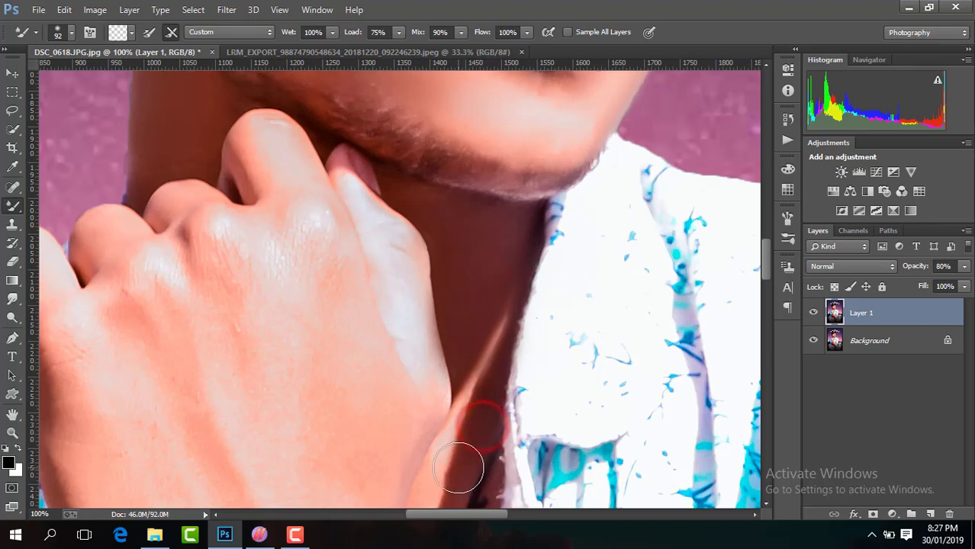
scroll(462, 463, down, 1)
scroll(458, 467, down, 4)
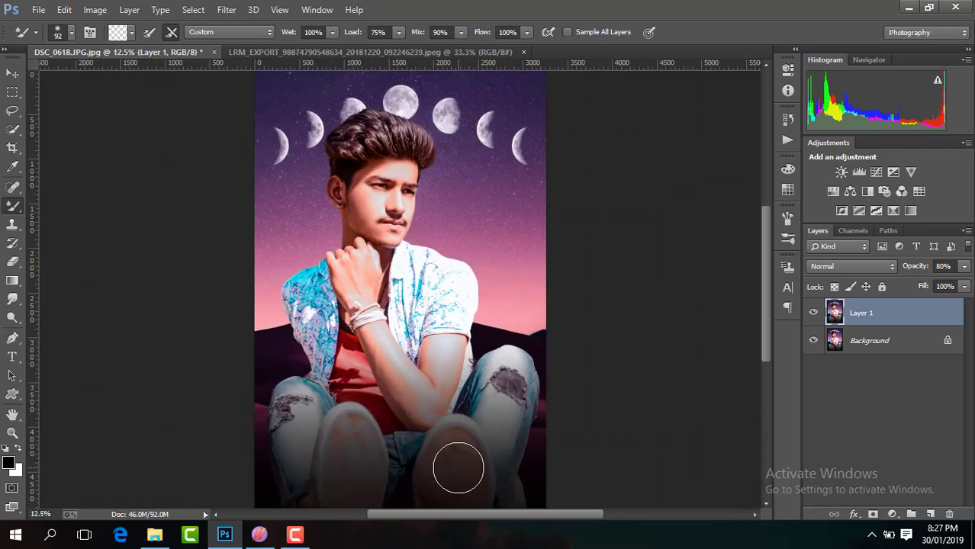
Set the Mixer Brush size to 349 px and smooth the forearm from the wristband down to the elbow and back.
scroll(457, 467, up, 2)
key(ctrl+plus)
drag(767, 311, 766, 361)
click(71, 33)
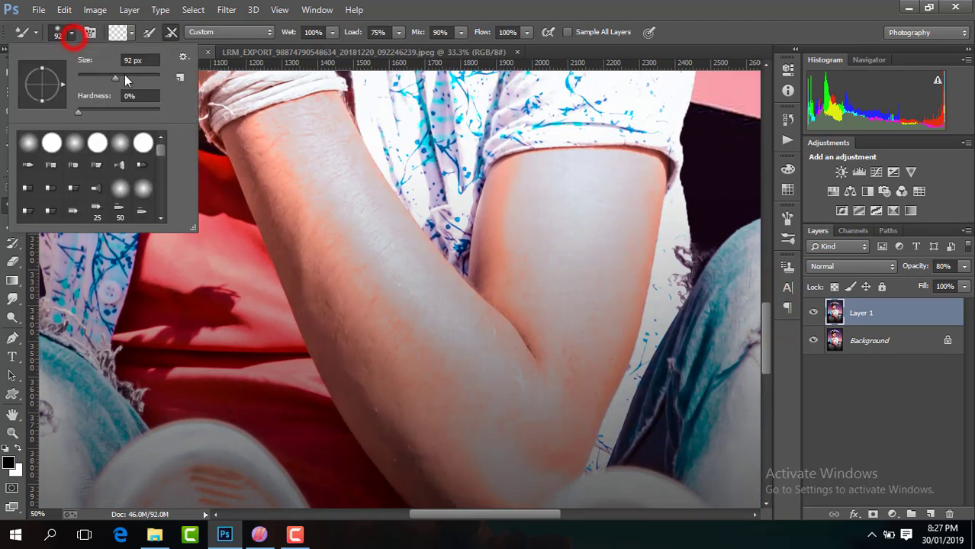
drag(124, 77, 136, 77)
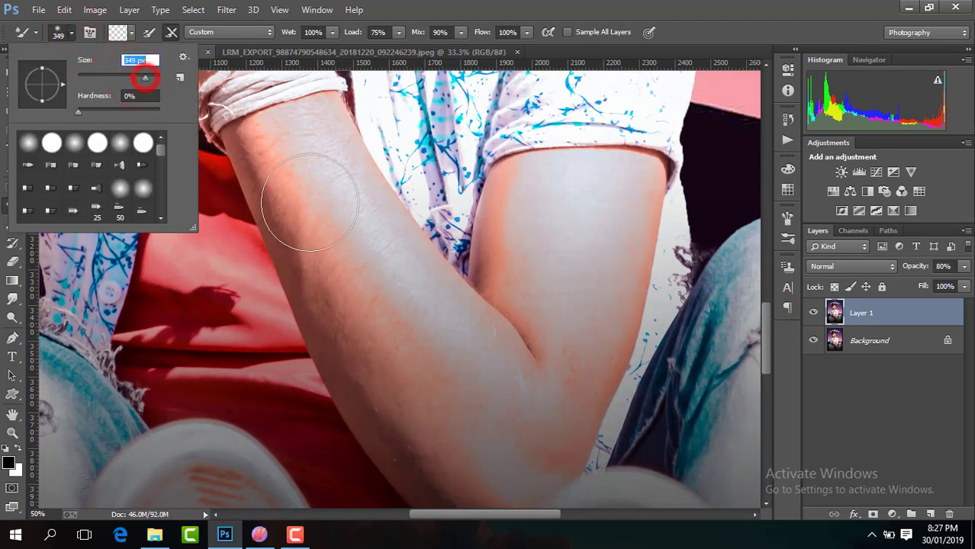
click(294, 191)
drag(374, 333, 422, 407)
mouse_move(457, 451)
mouse_down()
mouse_move(470, 455)
mouse_move(464, 375)
mouse_up()
drag(409, 323, 360, 246)
drag(350, 222, 339, 205)
Blend the upper arm below the sleeve and the elbow area with the 349 px Mixer Brush.
mouse_move(526, 235)
mouse_down()
mouse_move(570, 274)
mouse_move(547, 376)
mouse_move(534, 371)
mouse_up()
mouse_move(767, 334)
mouse_down()
mouse_move(764, 345)
mouse_move(766, 336)
mouse_up()
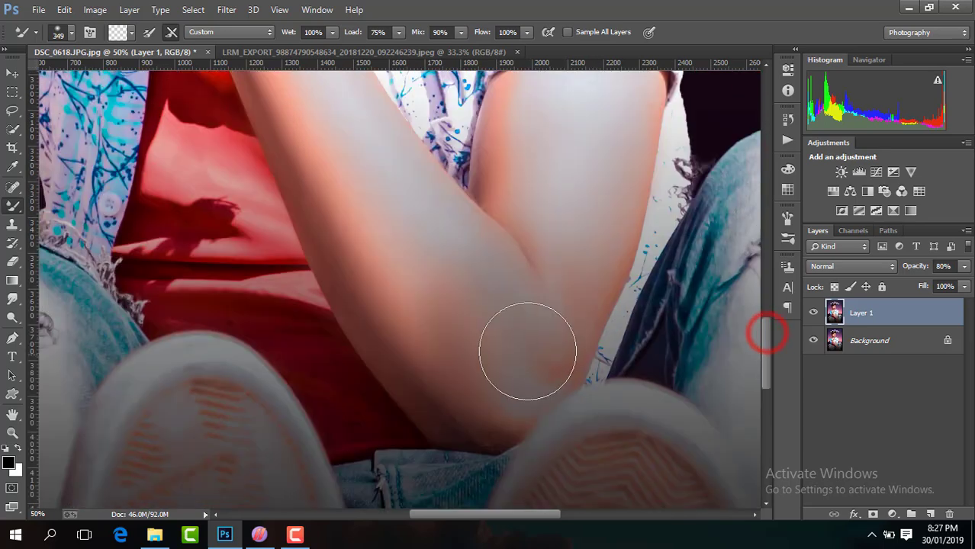
mouse_move(528, 351)
mouse_down()
mouse_move(483, 381)
mouse_move(505, 375)
mouse_move(559, 280)
mouse_up()
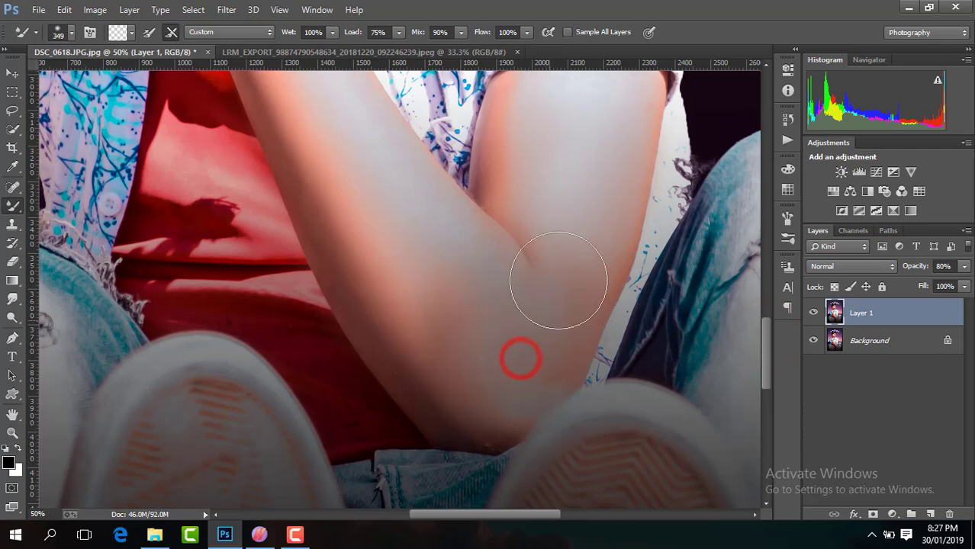
click(438, 354)
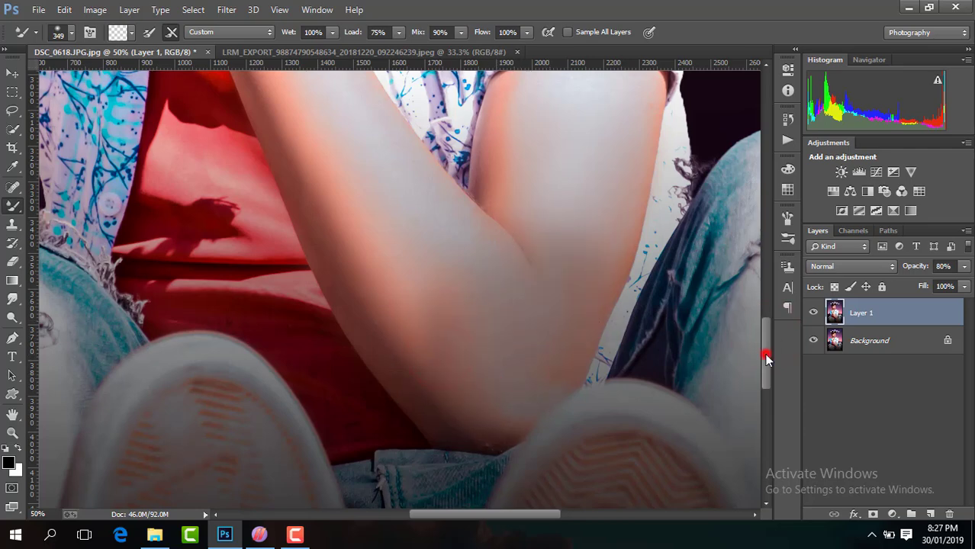
Smooth the back of the hand above the wristband with the 349 px Mixer Brush.
drag(766, 358, 765, 293)
mouse_move(246, 200)
mouse_down()
mouse_move(232, 179)
mouse_move(239, 210)
mouse_move(211, 203)
mouse_move(182, 167)
mouse_move(218, 245)
mouse_move(247, 216)
mouse_move(255, 148)
mouse_move(239, 176)
mouse_move(202, 199)
mouse_move(213, 243)
mouse_up()
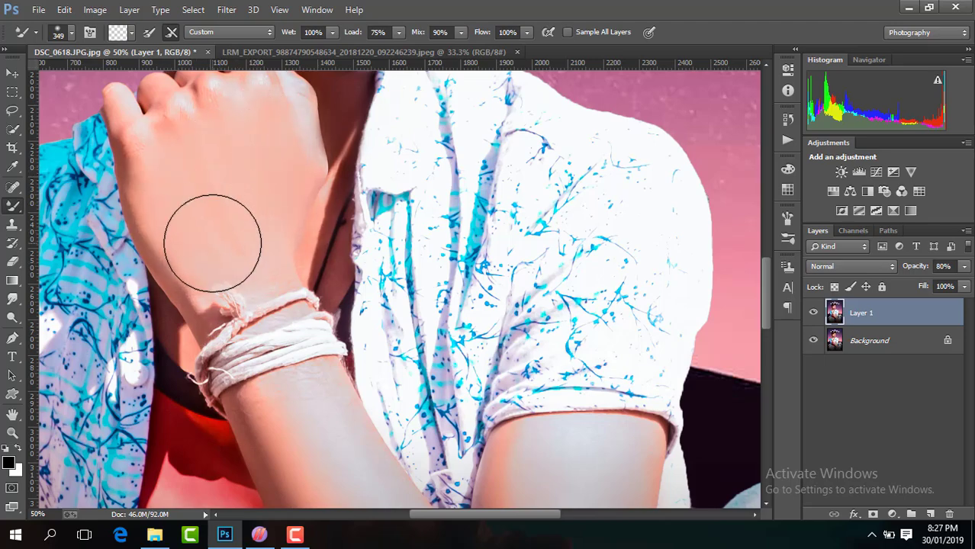
drag(767, 285, 757, 225)
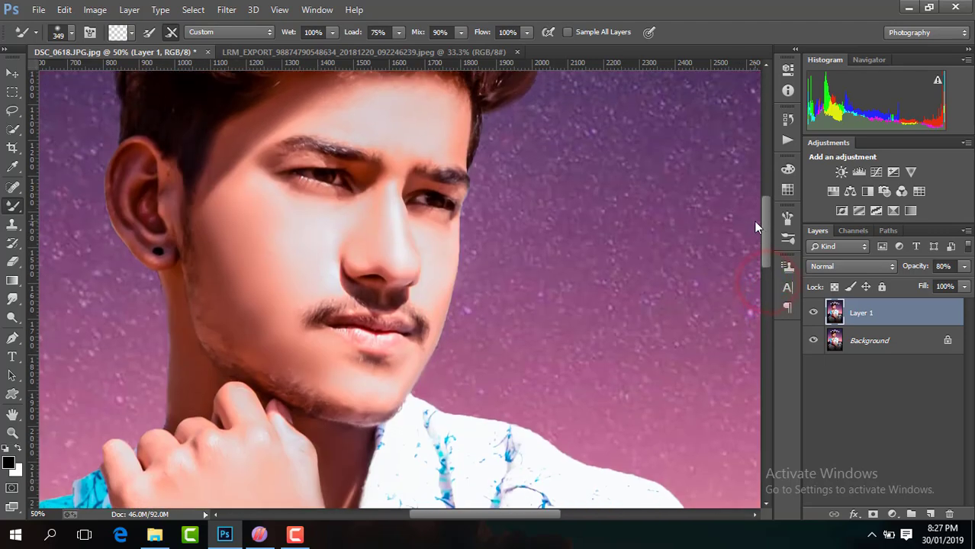
Set the Mixer Brush size to 121 px and blend the skin inside the ear.
click(70, 34)
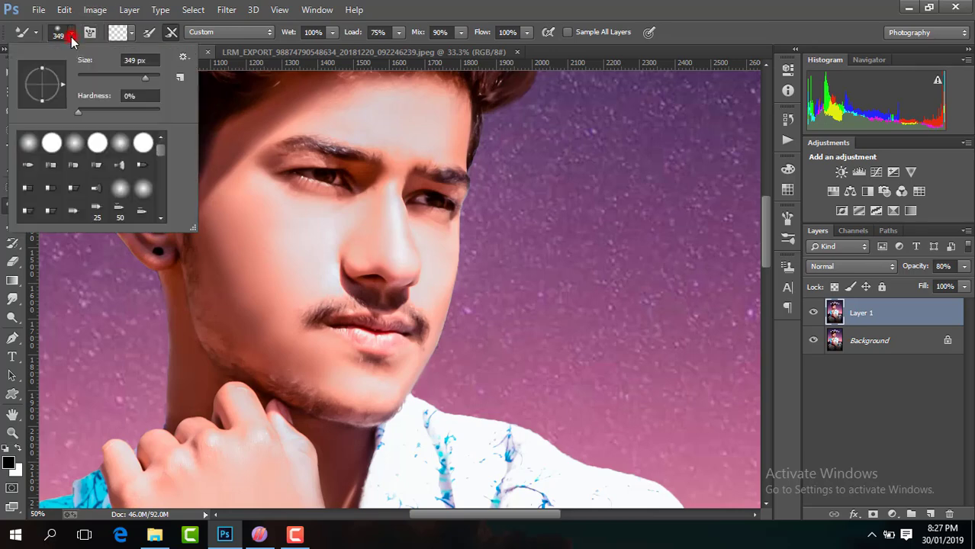
click(232, 201)
mouse_move(139, 191)
mouse_down()
mouse_move(135, 170)
mouse_move(136, 217)
mouse_up()
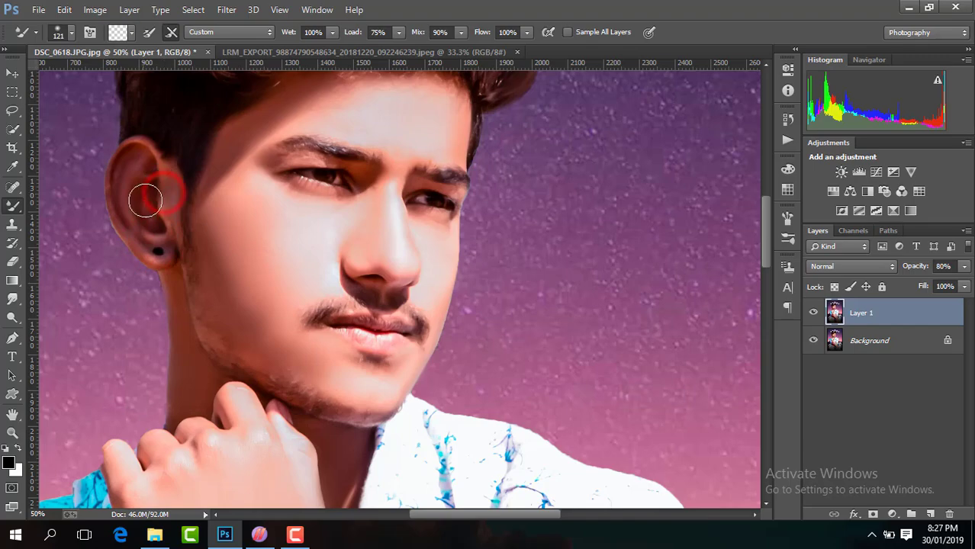
Compare the retouched portrait with the original by hiding and showing Layer 1.
scroll(229, 209, down, 6)
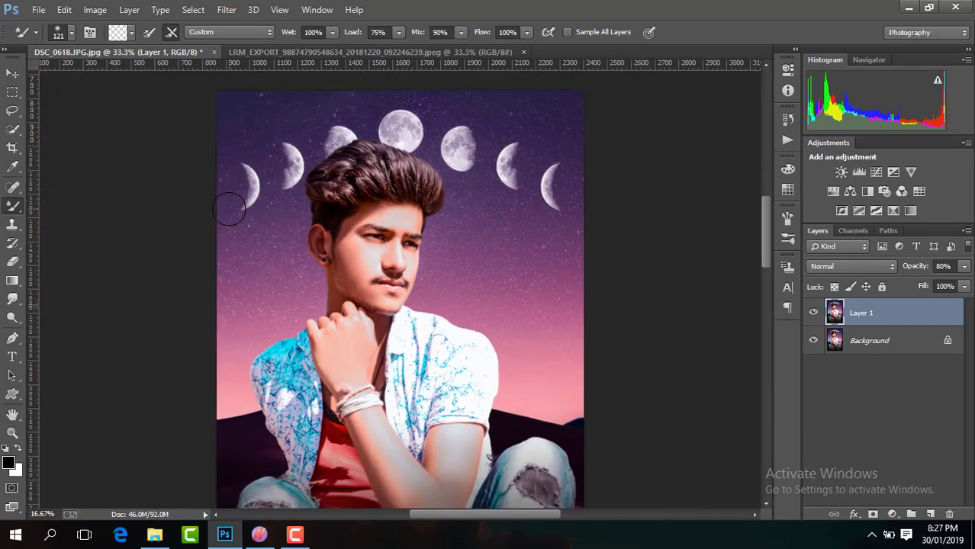
scroll(229, 209, up, 2)
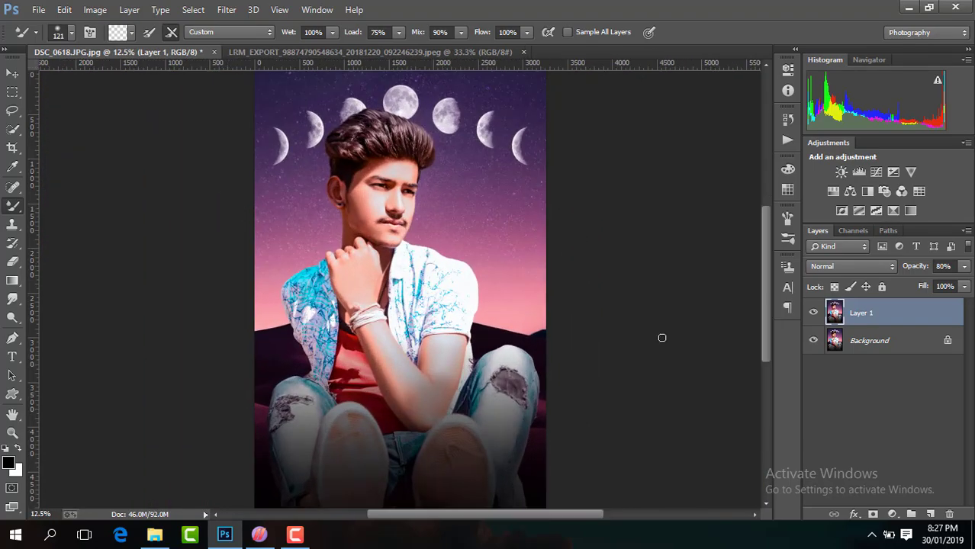
click(814, 312)
click(814, 313)
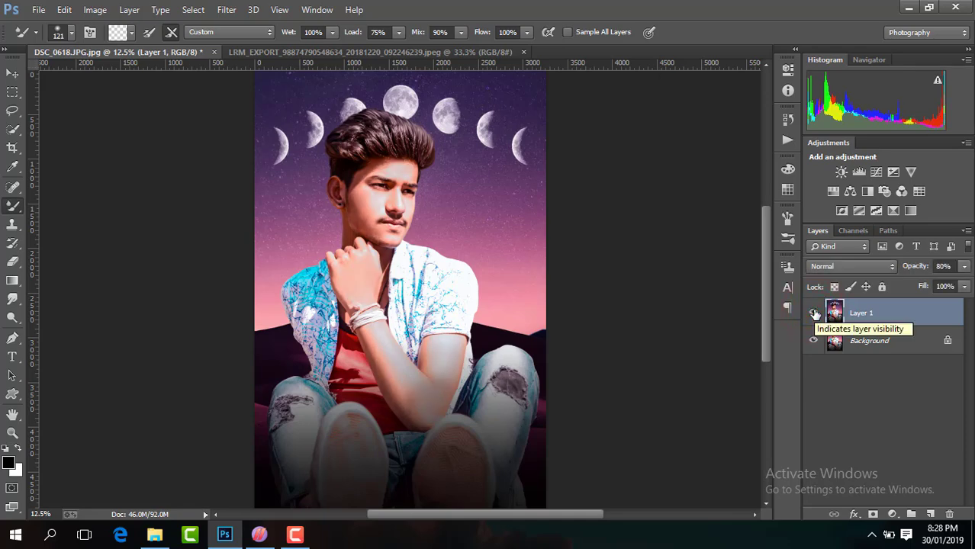
Erase the heavy smoothing from the arm on Layer 1 with the Eraser set to 160 px.
click(8, 264)
click(70, 34)
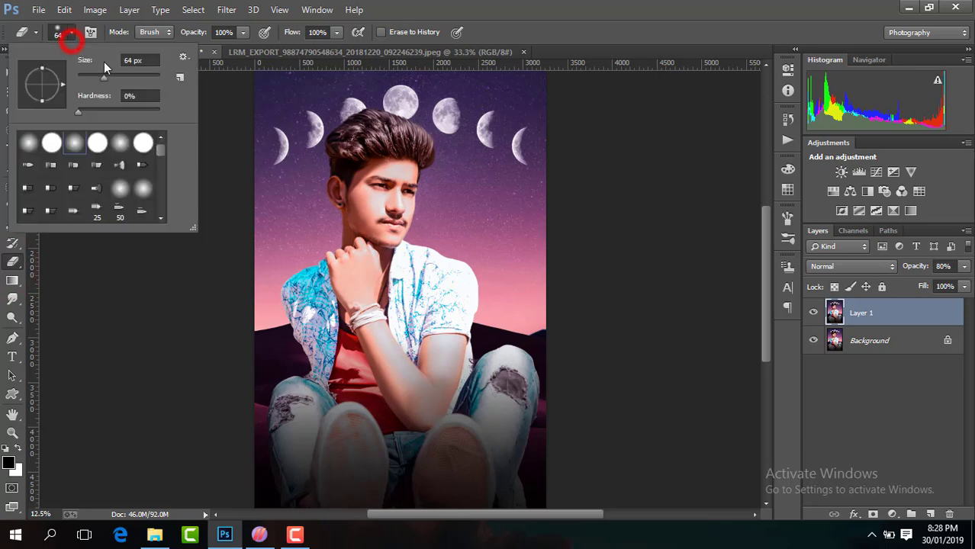
click(131, 82)
click(436, 379)
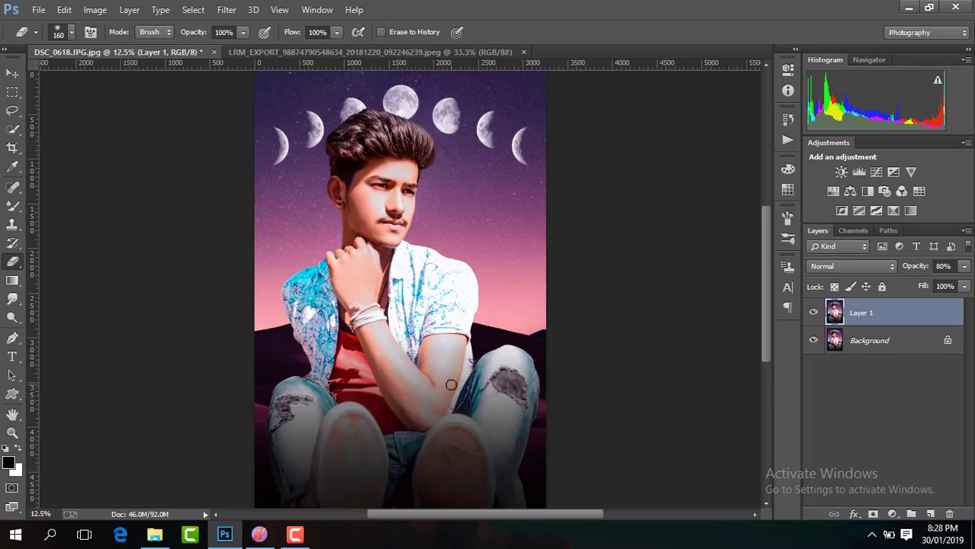
Merge the visible layers, duplicate the merged image onto a new layer and set its opacity to 80%.
right_click(872, 306)
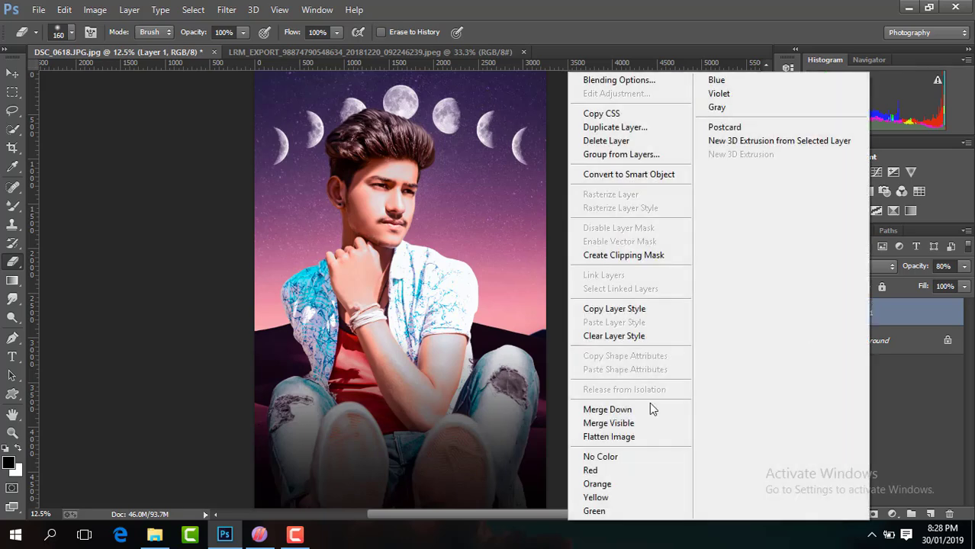
click(649, 423)
key(ctrl+j)
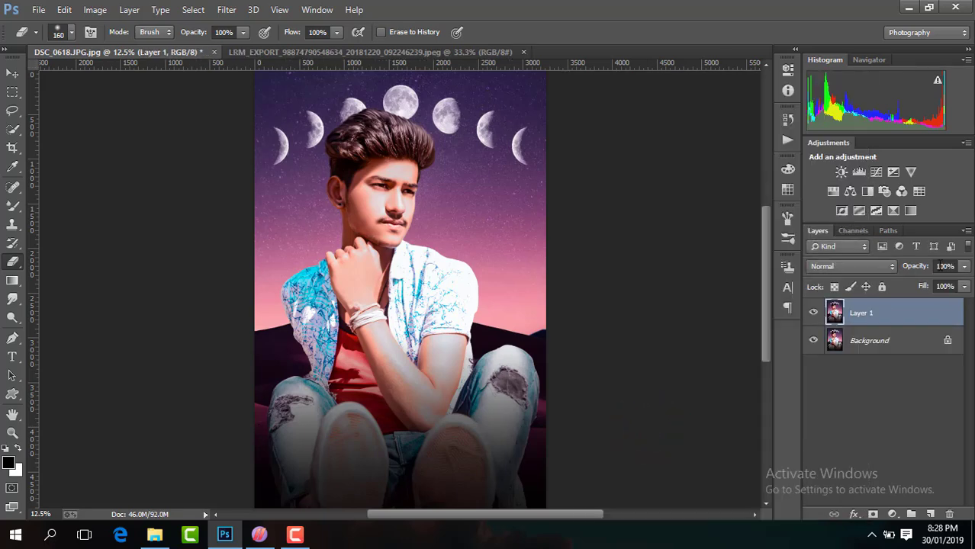
text(80)
Try to touch up the forearm with a 202 px Eraser and a 121 px Mixer Brush.
key(ctrl+plus)
key(ctrl+plus)
key(ctrl+plus)
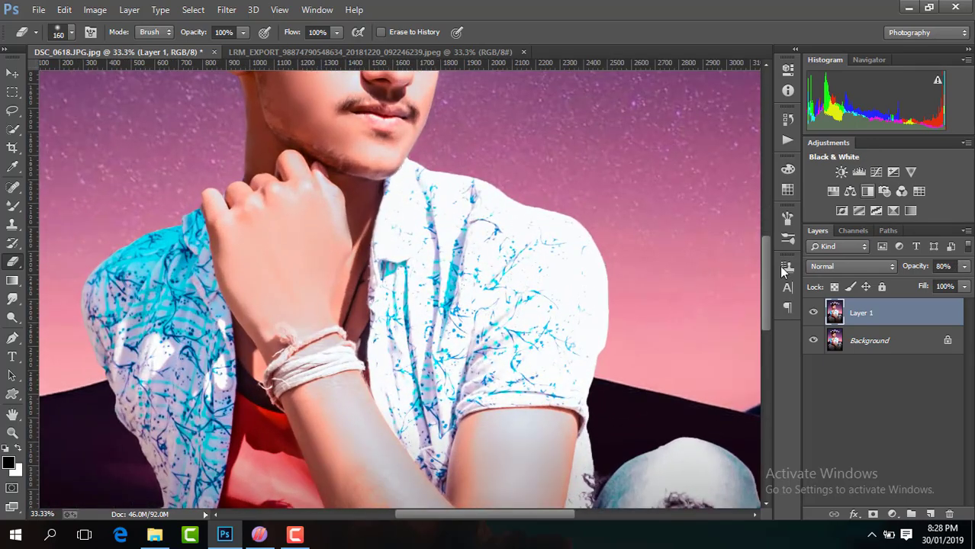
scroll(766, 260, down, 3)
key(ctrl+plus)
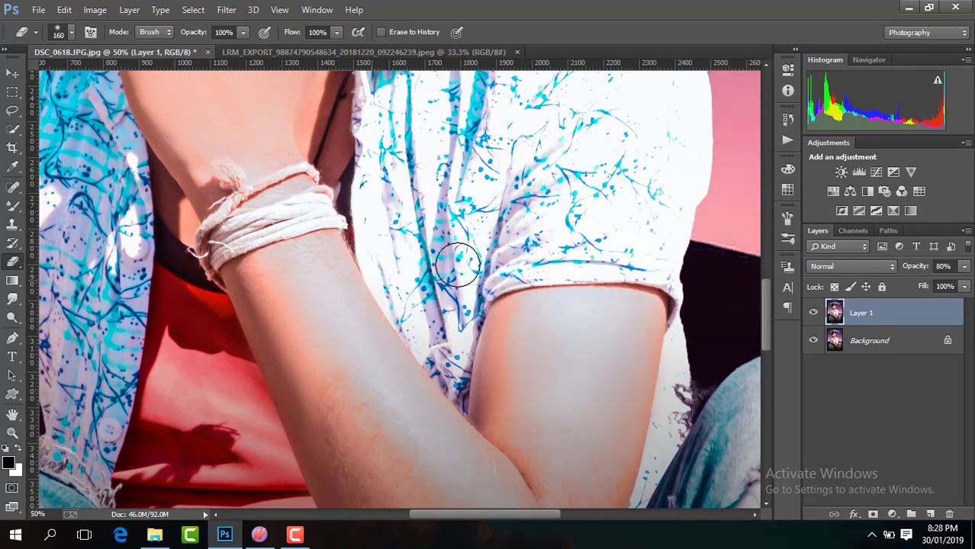
scroll(771, 309, down, 3)
click(70, 32)
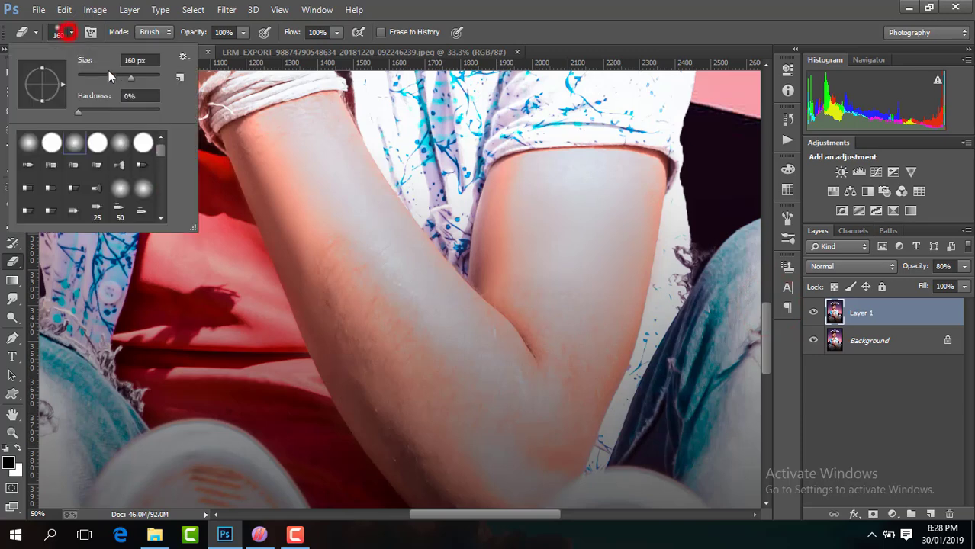
click(140, 80)
click(316, 270)
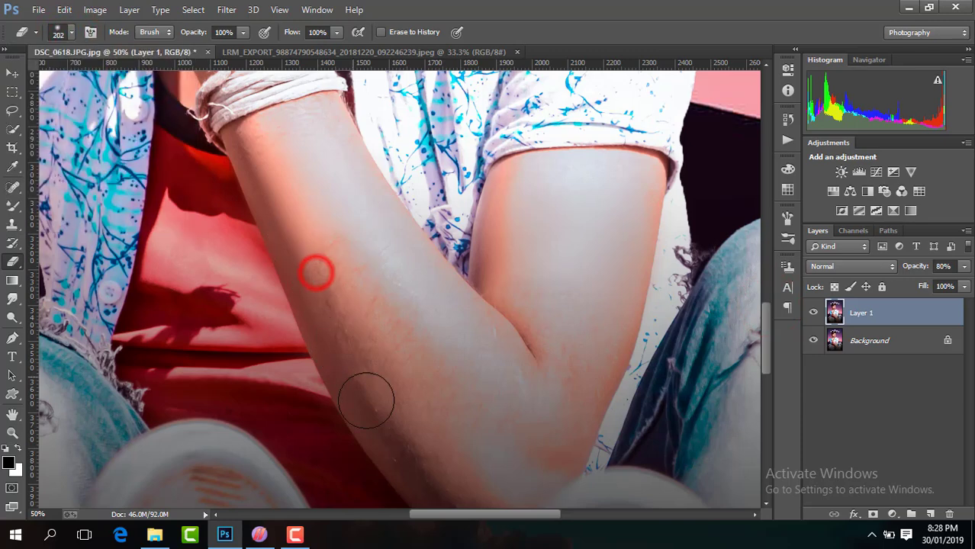
click(324, 250)
click(337, 337)
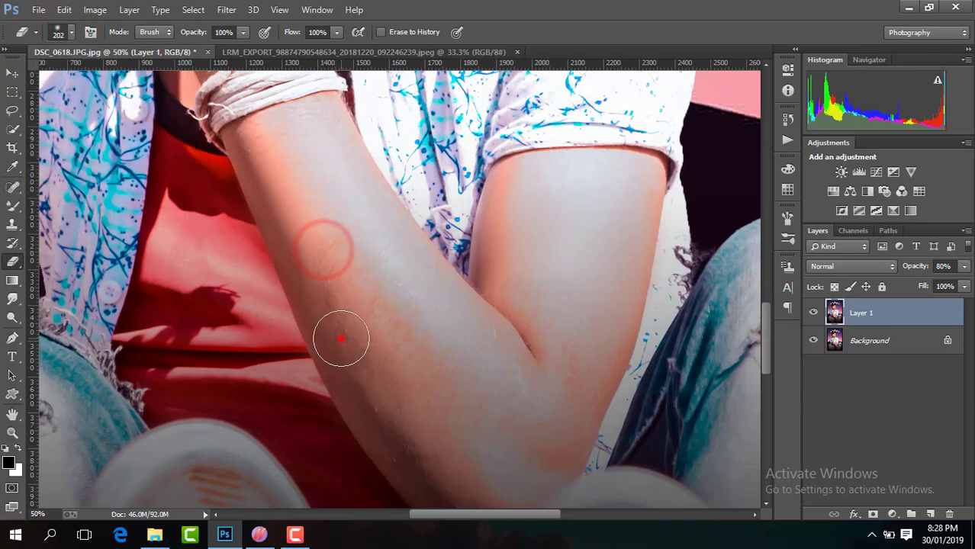
click(12, 207)
click(315, 280)
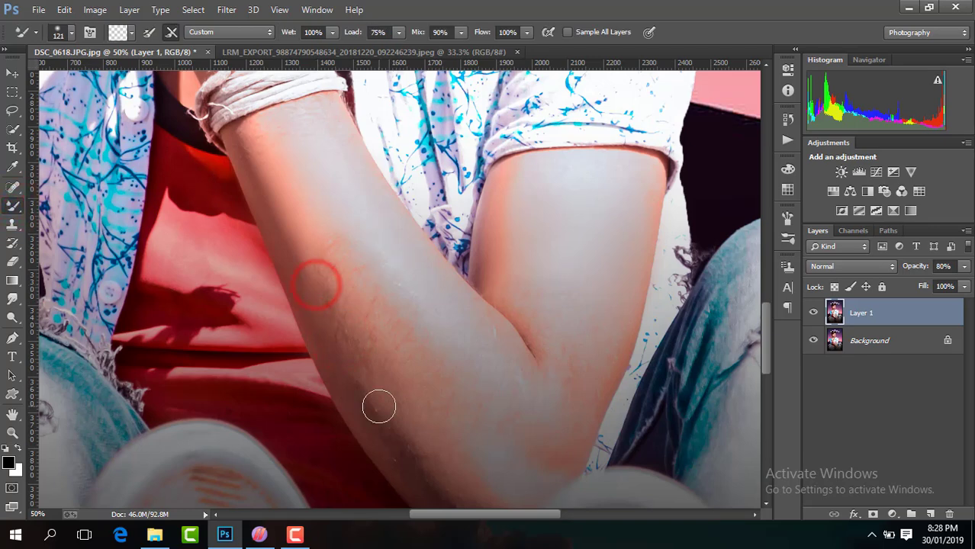
Merge the visible layers again and create a fresh duplicate layer at 80% opacity.
right_click(874, 314)
click(627, 421)
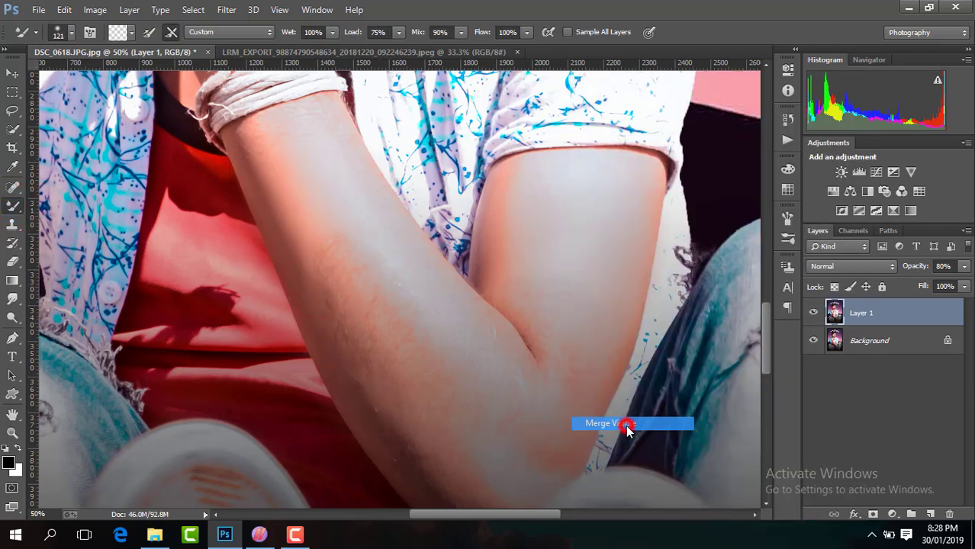
key(ctrl+j)
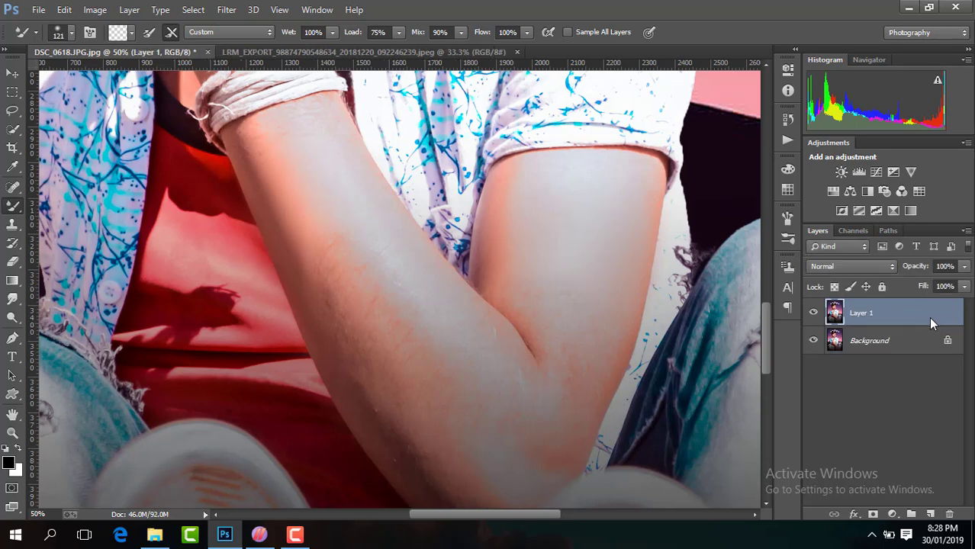
click(950, 266)
text(80)
Set the Mixer Brush size to 244 px and smooth the blotchy forearm down to the elbow.
click(68, 35)
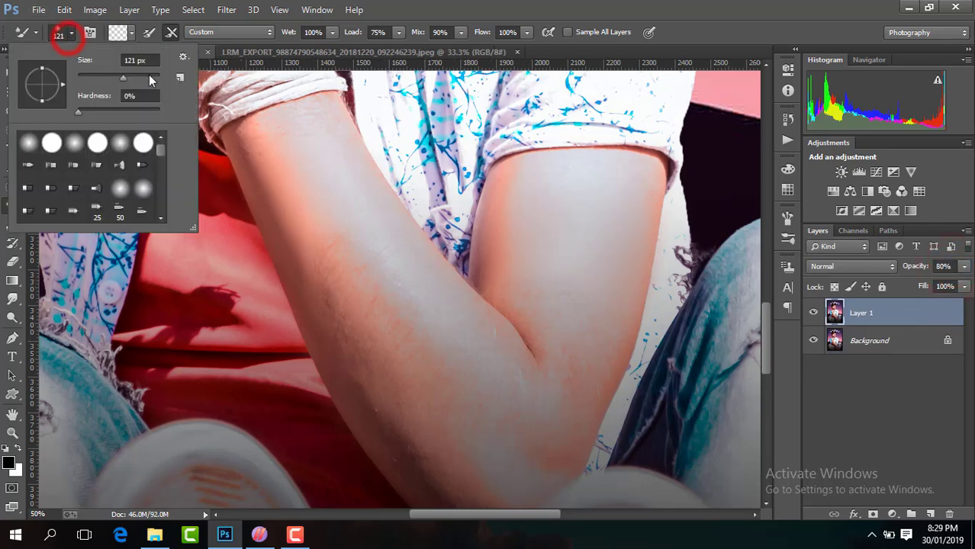
click(149, 77)
click(342, 257)
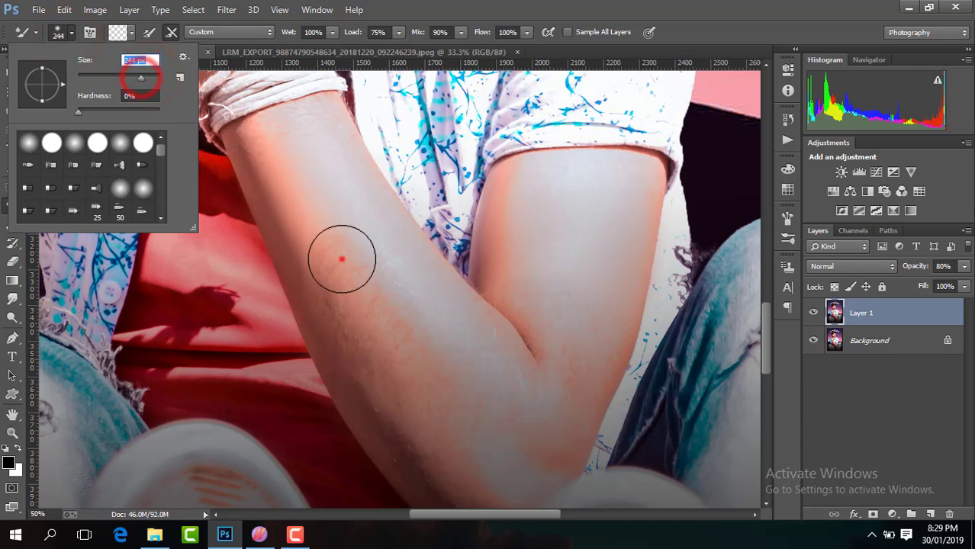
click(355, 343)
mouse_move(421, 452)
mouse_down()
mouse_move(468, 489)
mouse_move(470, 458)
mouse_move(451, 420)
mouse_move(488, 457)
mouse_move(527, 454)
mouse_move(498, 396)
mouse_move(535, 441)
mouse_move(483, 376)
mouse_up()
Blend the elbow, the upper arm and the crease of the bent arm with the 244 px Mixer Brush.
drag(589, 388, 572, 365)
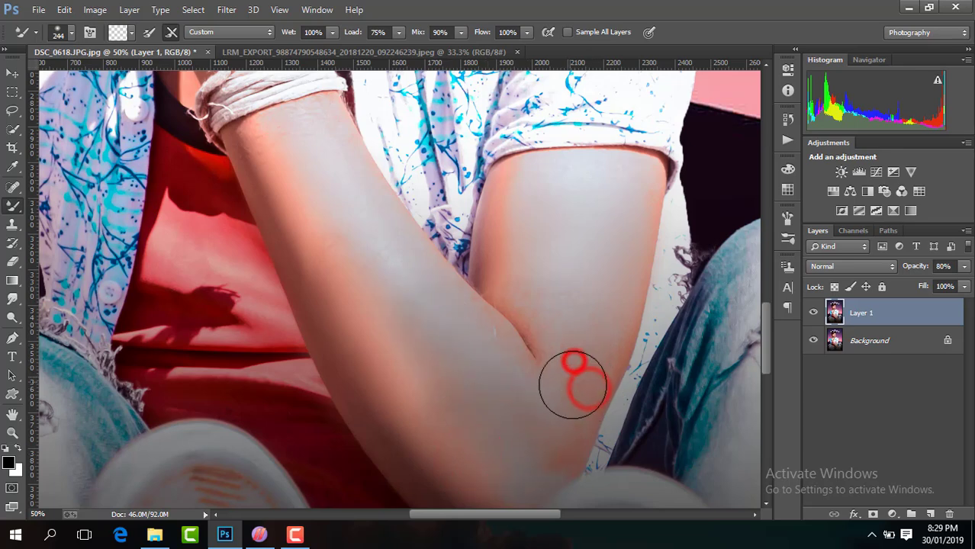
drag(549, 421, 571, 380)
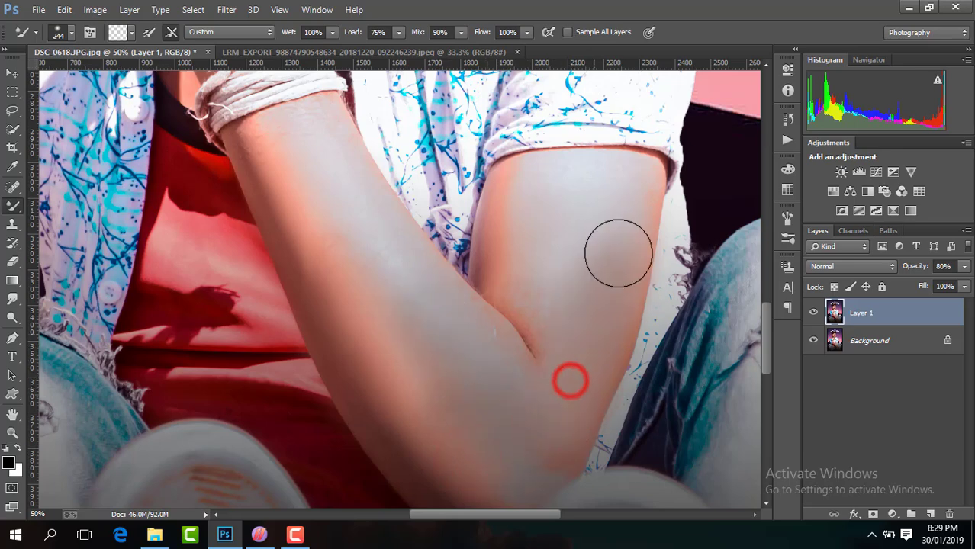
mouse_move(615, 200)
mouse_down()
mouse_move(584, 261)
mouse_move(571, 233)
mouse_move(538, 283)
mouse_move(518, 239)
mouse_move(525, 273)
mouse_up()
mouse_move(547, 341)
mouse_down()
mouse_move(541, 319)
mouse_move(544, 341)
mouse_up()
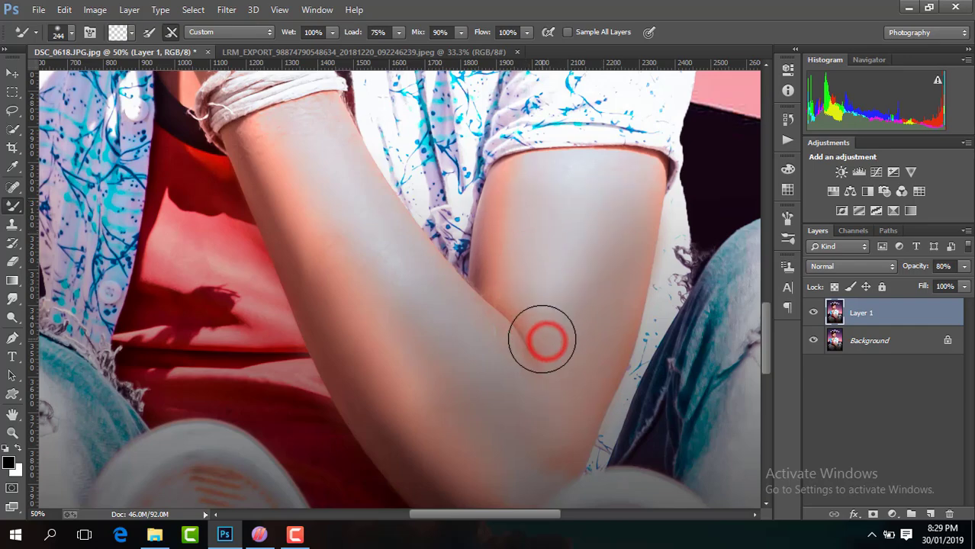
Compare the image with and without the arm-smoothing layer, set that layer's opacity to 50%, and merge the visible layers.
key(ctrl+minus)
key(ctrl+minus)
key(ctrl+minus)
key(ctrl+minus)
key(ctrl+minus)
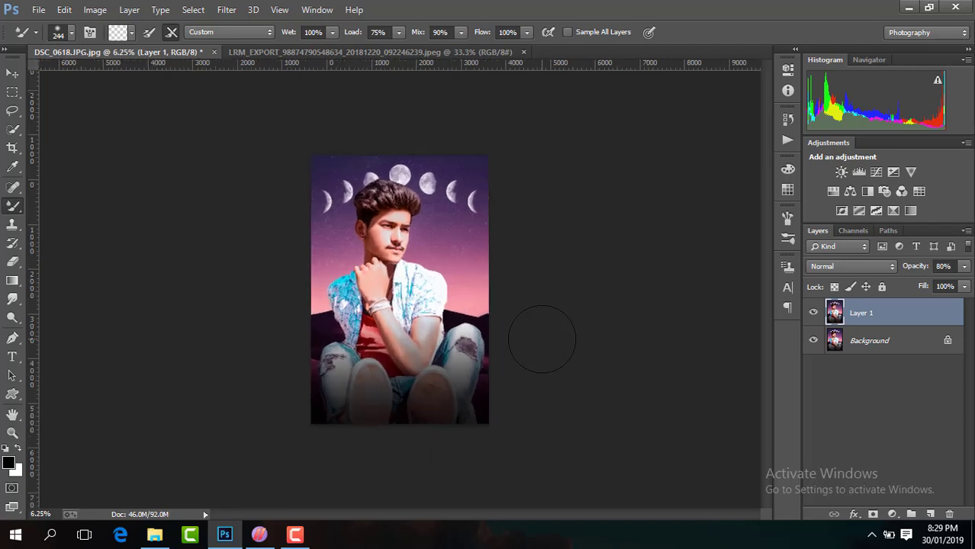
key(ctrl+plus)
click(815, 313)
click(814, 312)
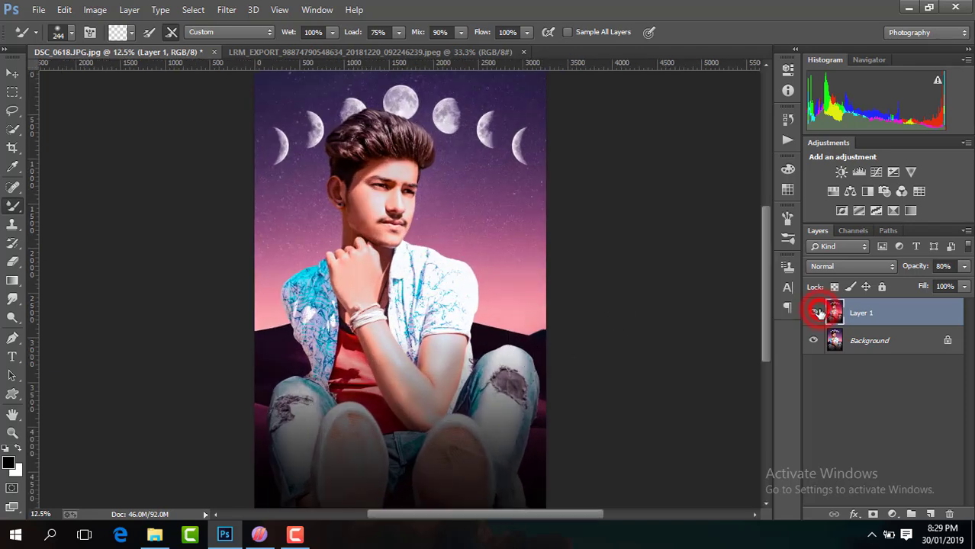
key(ctrl+minus)
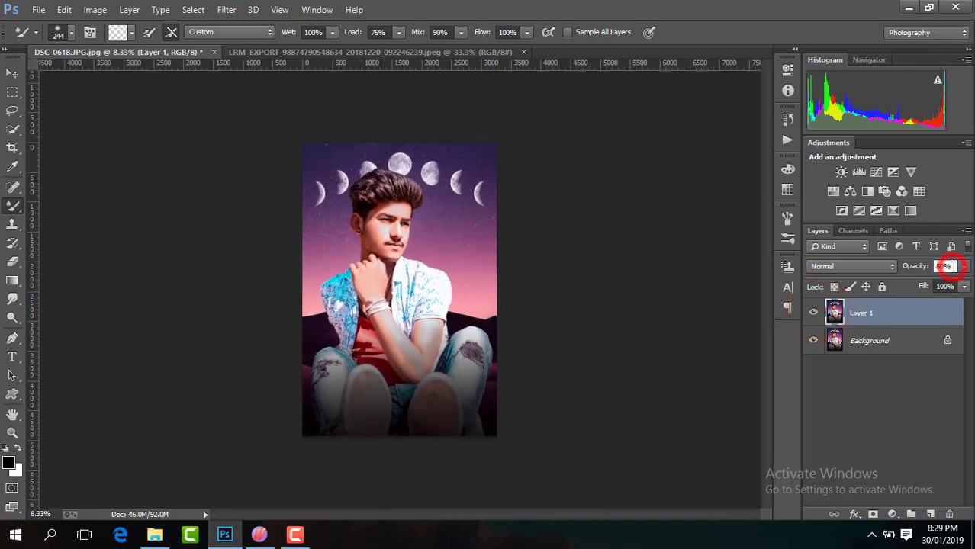
text(50)
right_click(875, 320)
click(631, 422)
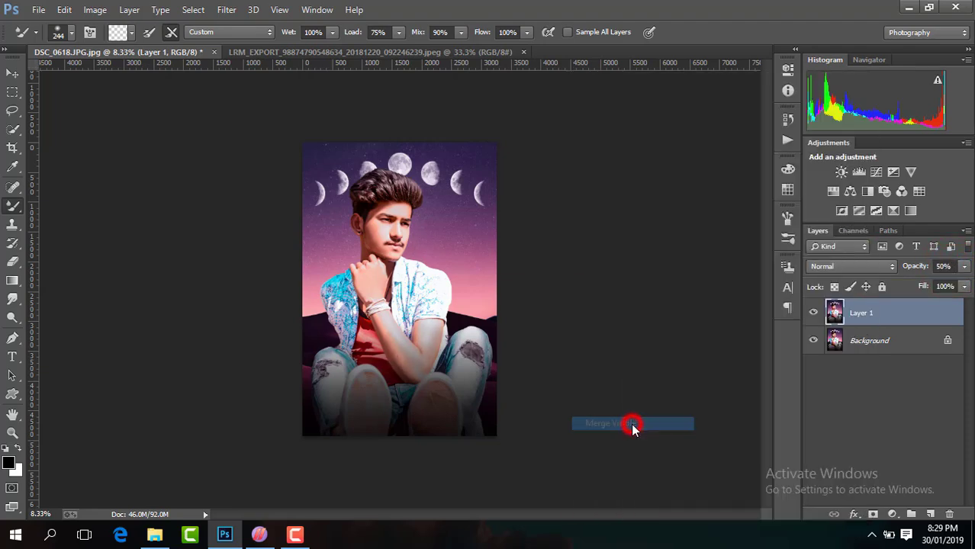
Duplicate the merged image and add a Color Balance adjustment with midtones at Red +20, Magenta -2 and Blue +7.
key(ctrl+j)
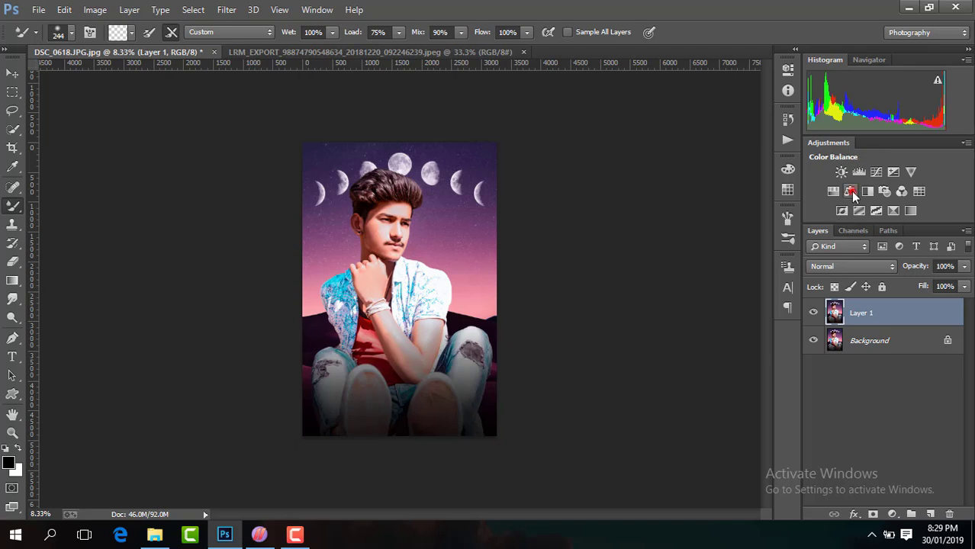
click(850, 191)
drag(672, 143, 675, 188)
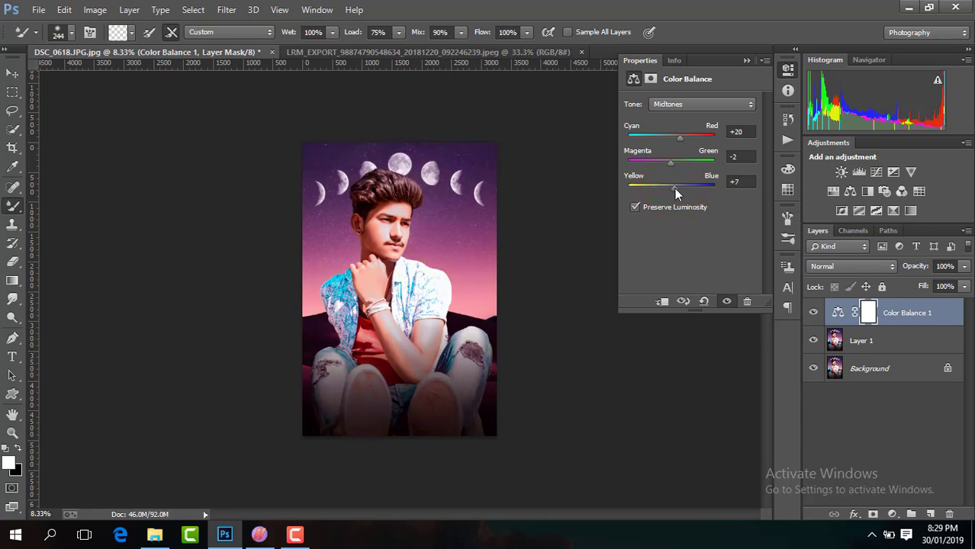
click(745, 61)
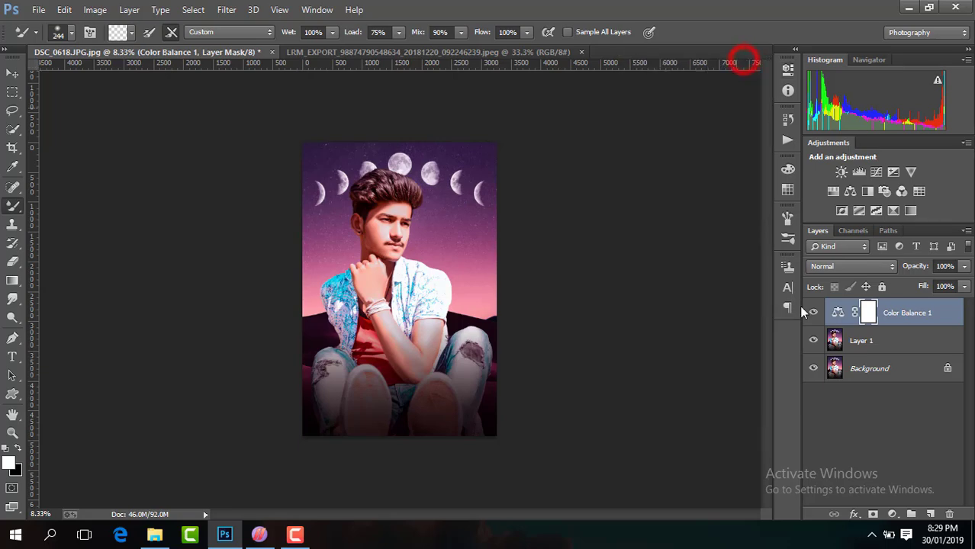
Compare the image with and without the Color Balance adjustment, and merge all visible layers.
click(812, 314)
click(812, 313)
click(811, 314)
click(812, 313)
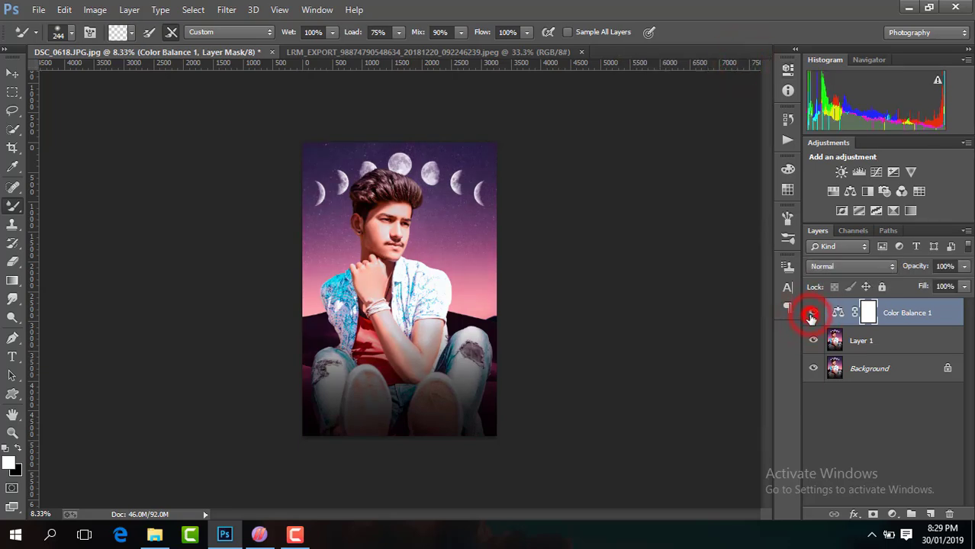
right_click(904, 330)
click(670, 427)
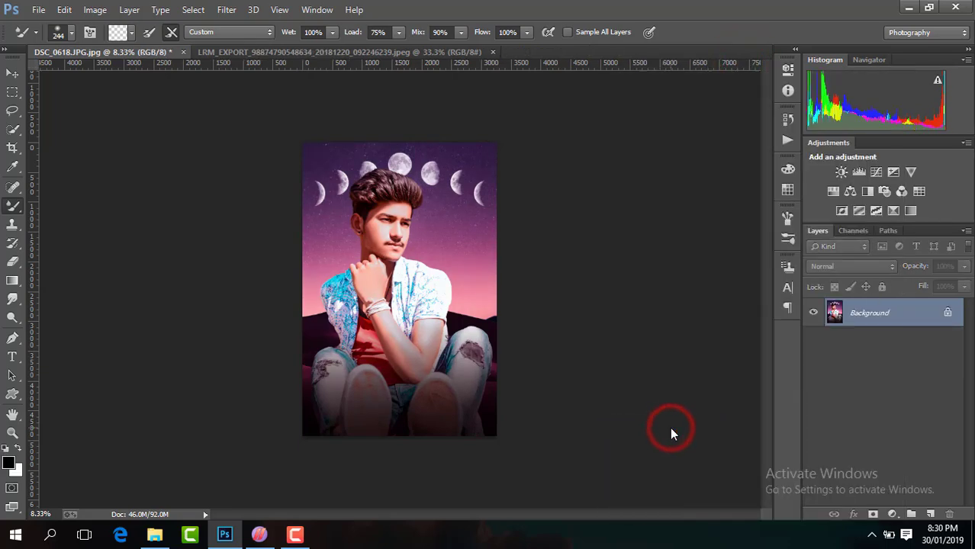
Create an inverted duplicate of the merged image and set its blend mode to Vivid Light.
key(ctrl+i)
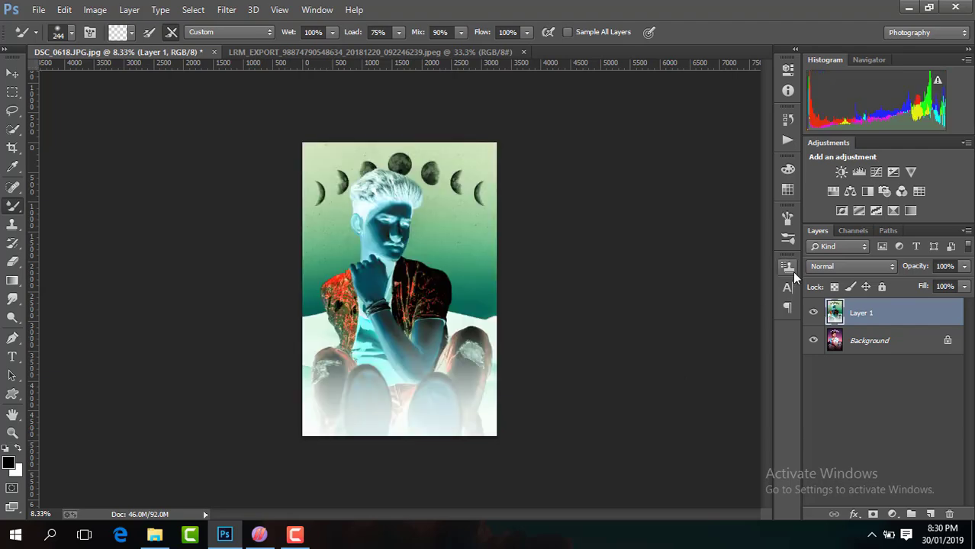
click(839, 266)
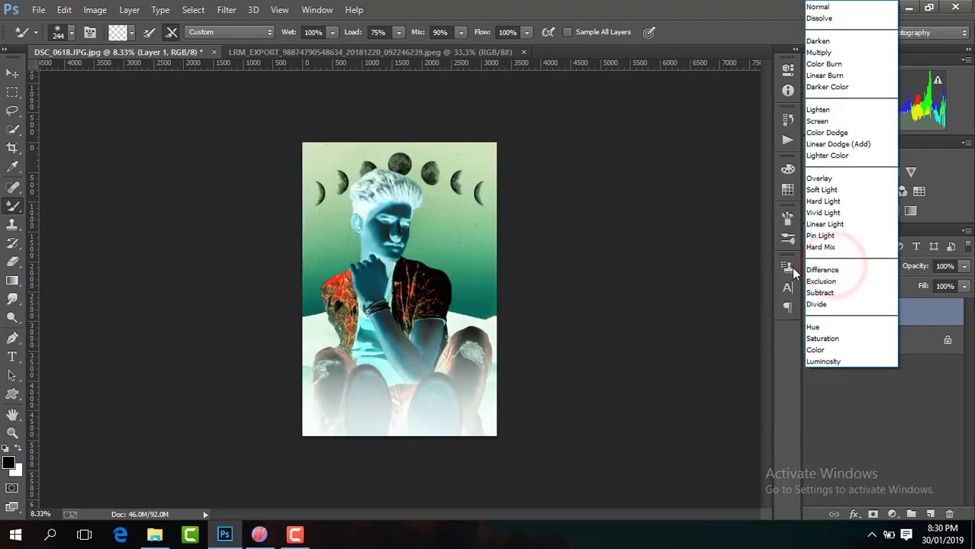
click(823, 212)
Apply a High Pass filter with an 18.2-pixel radius to the inverted layer.
click(226, 10)
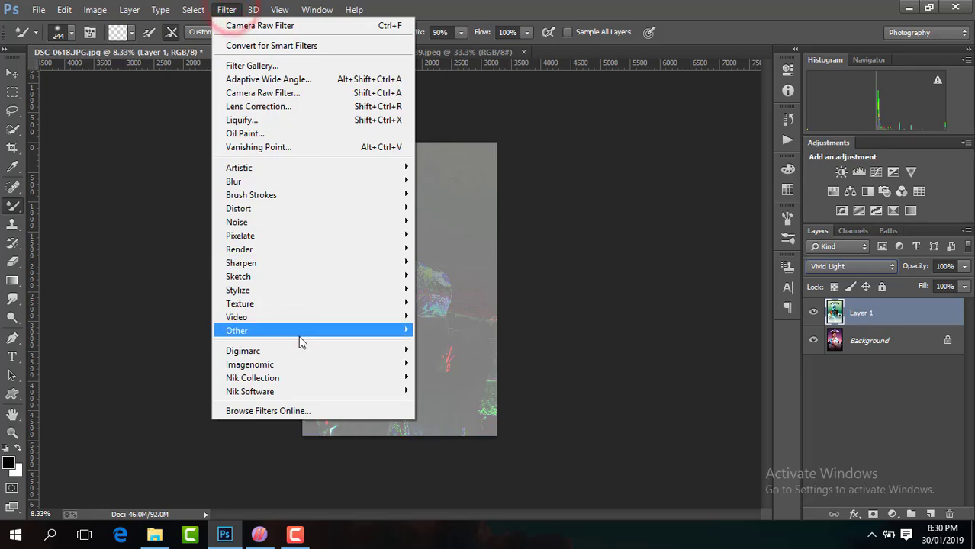
mouse_move(298, 334)
click(462, 347)
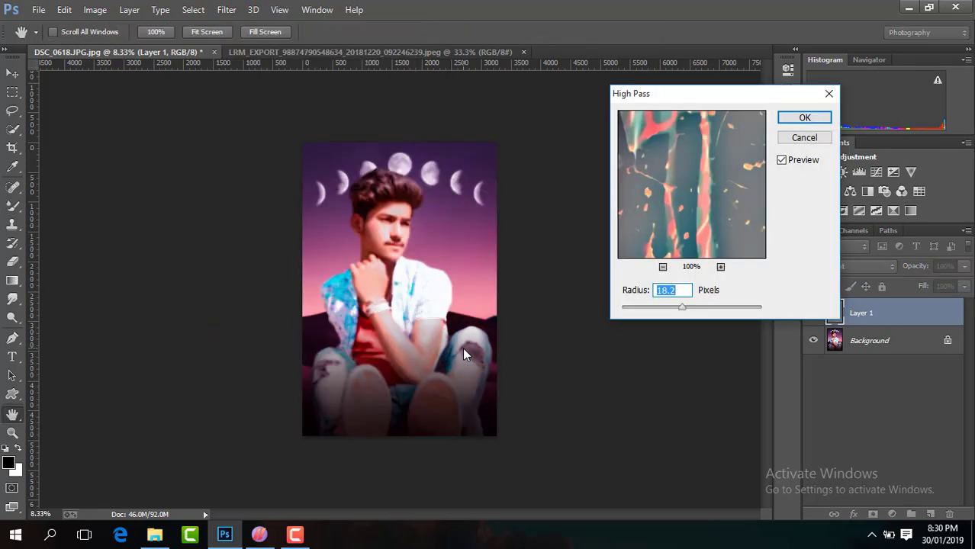
key(ctrl+plus)
key(ctrl+plus)
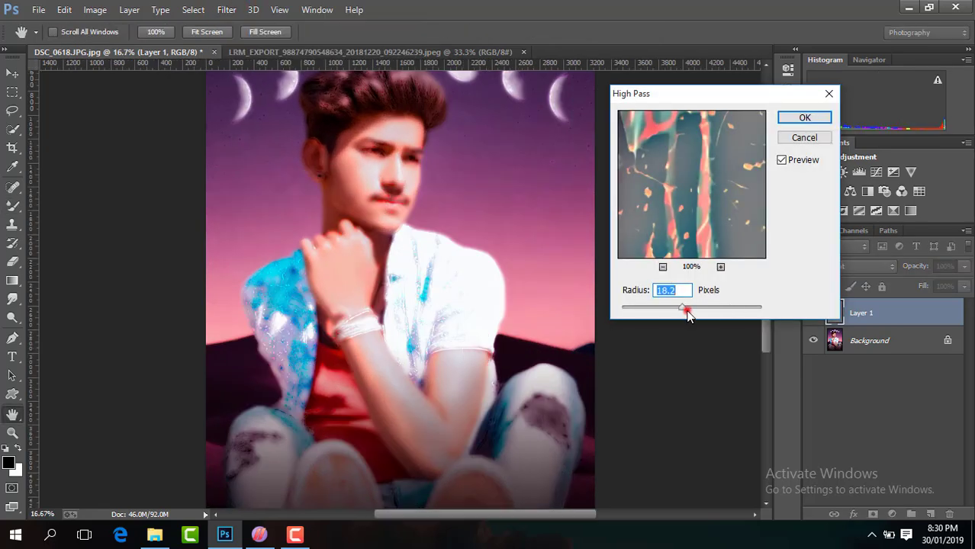
click(804, 118)
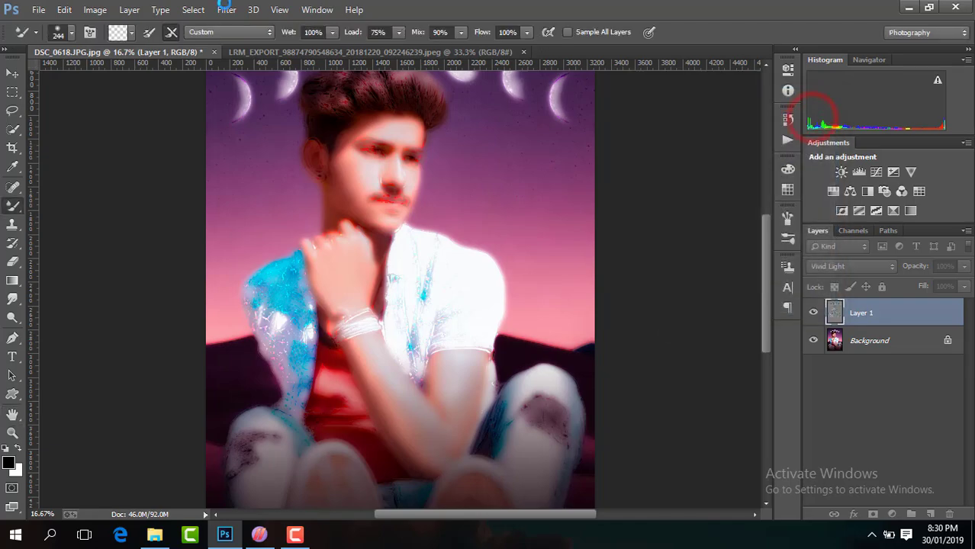
Apply a Gaussian Blur with a 12.7-pixel radius to the Vivid Light layer.
click(227, 9)
mouse_move(278, 183)
click(481, 284)
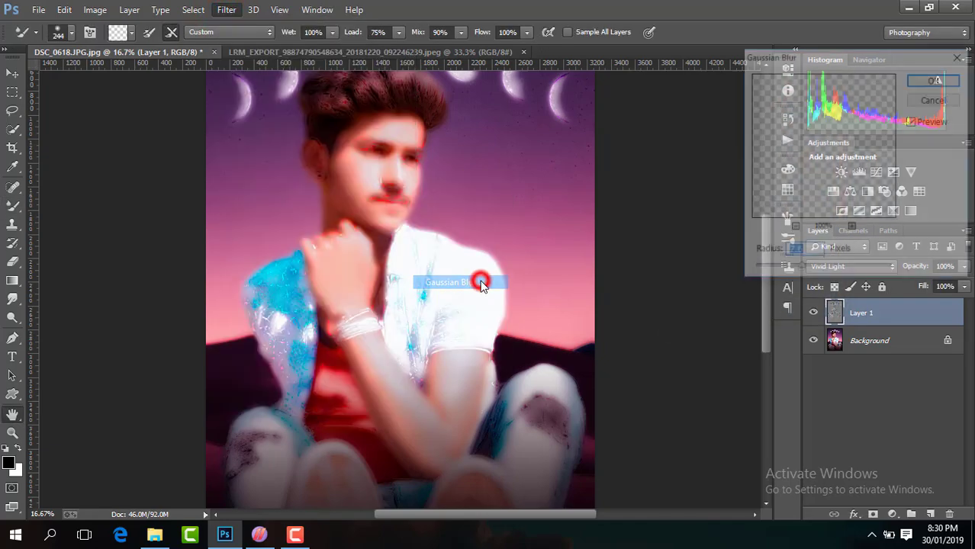
key(ctrl+plus)
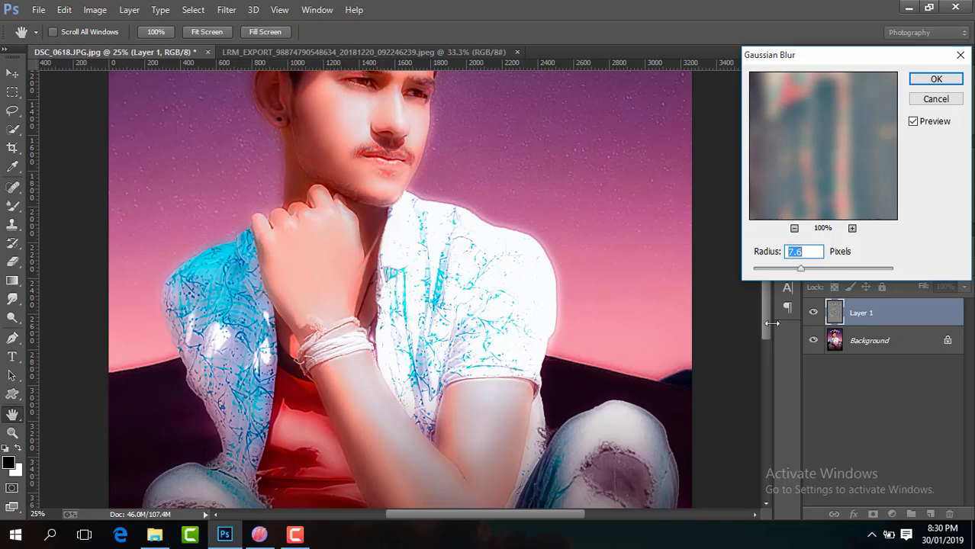
drag(767, 331, 810, 269)
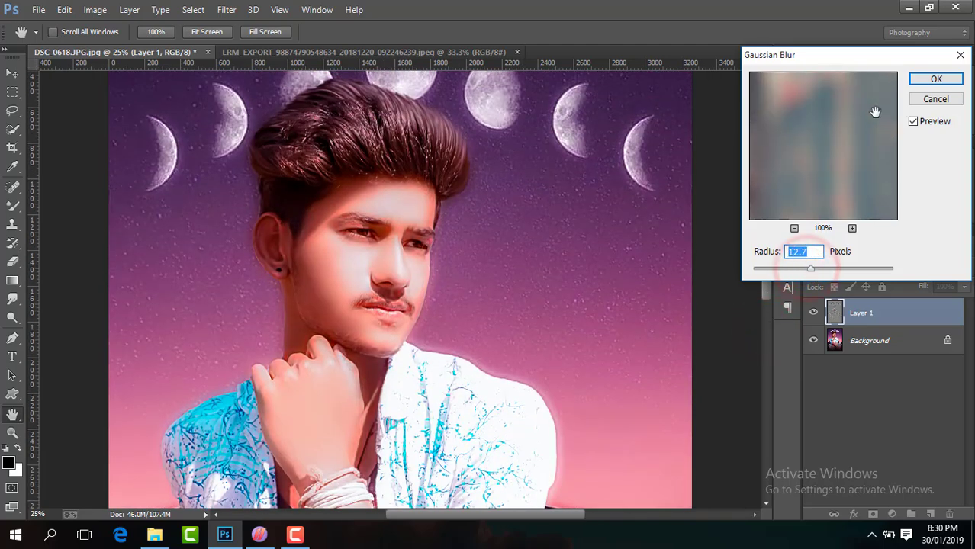
click(932, 79)
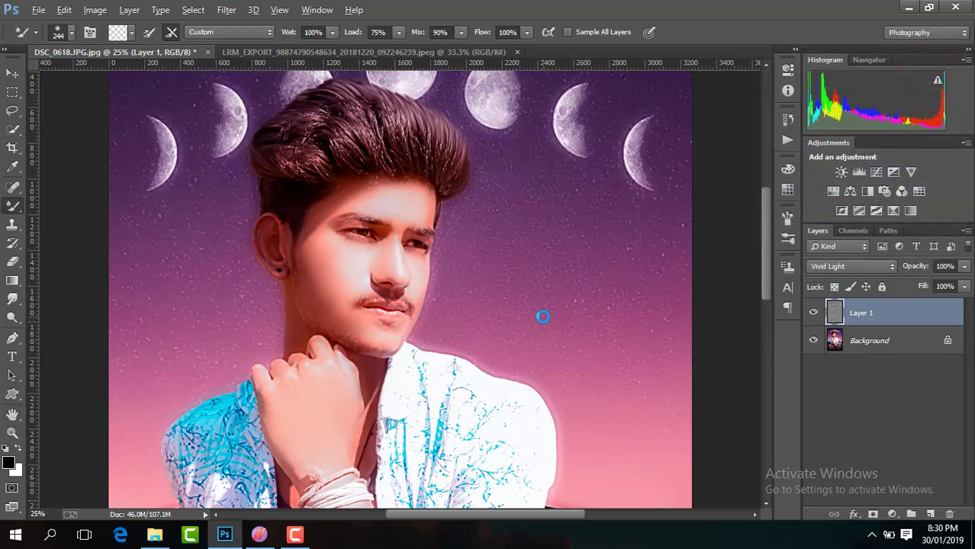
Add a black mask to the Vivid Light layer and set up a soft 170 px Brush with 0% hardness.
alt+click(870, 511)
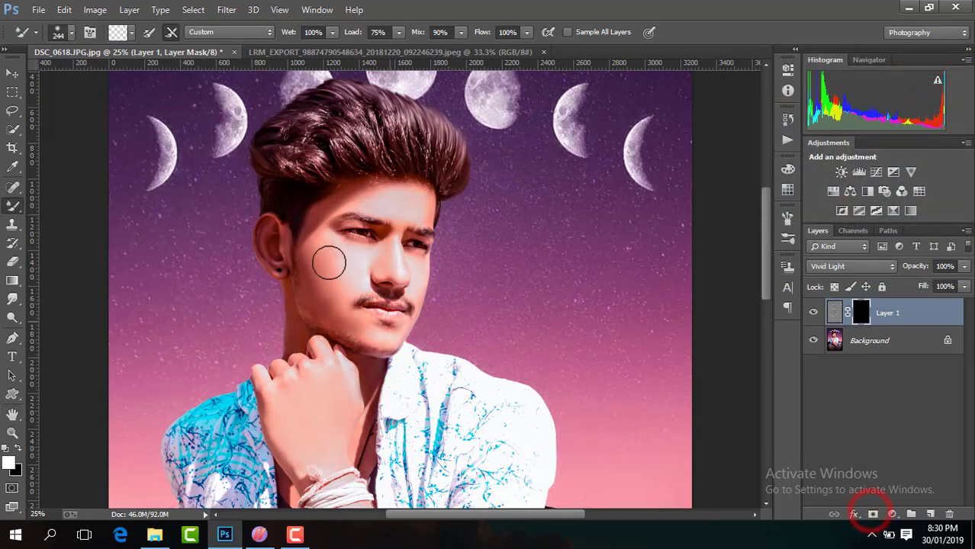
right_click(12, 208)
click(65, 202)
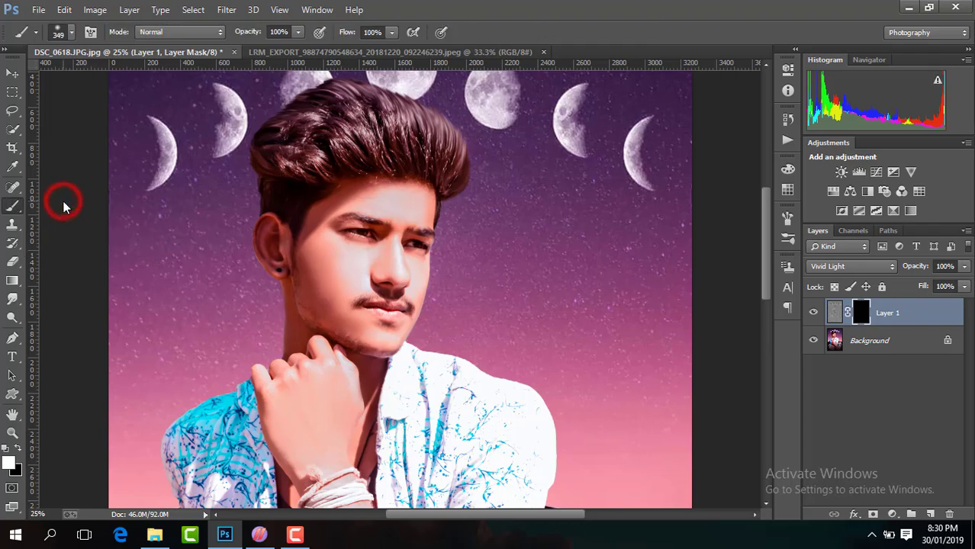
key(ctrl+plus)
click(72, 35)
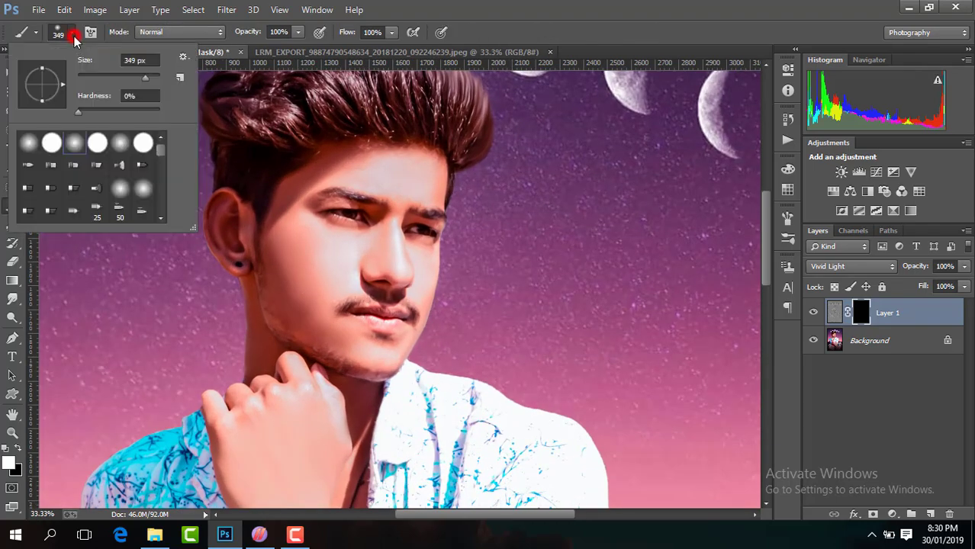
drag(134, 79, 121, 80)
click(414, 174)
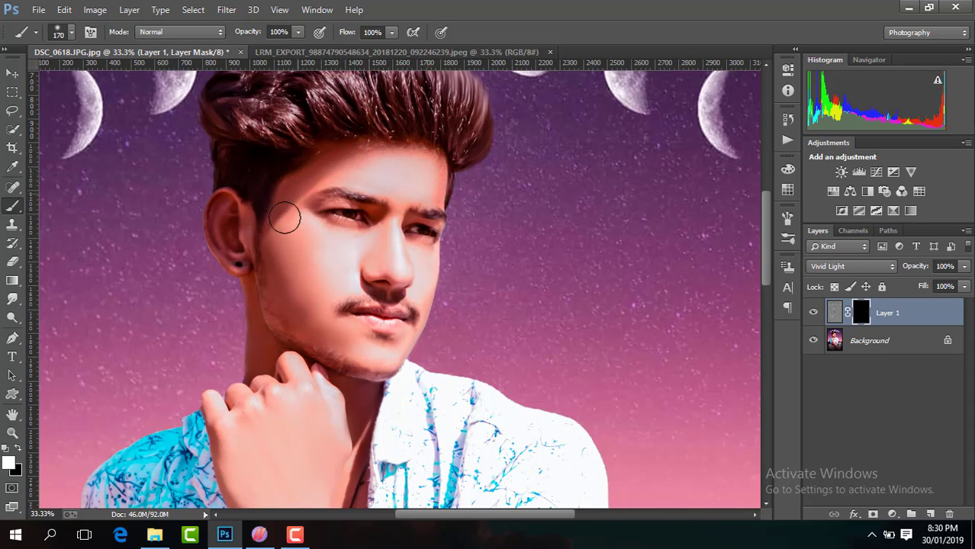
Paint white on the layer mask over the face, ear, jaw and neck to reveal the skin smoothing there.
mouse_move(295, 213)
mouse_down()
mouse_move(350, 238)
mouse_move(385, 221)
mouse_up()
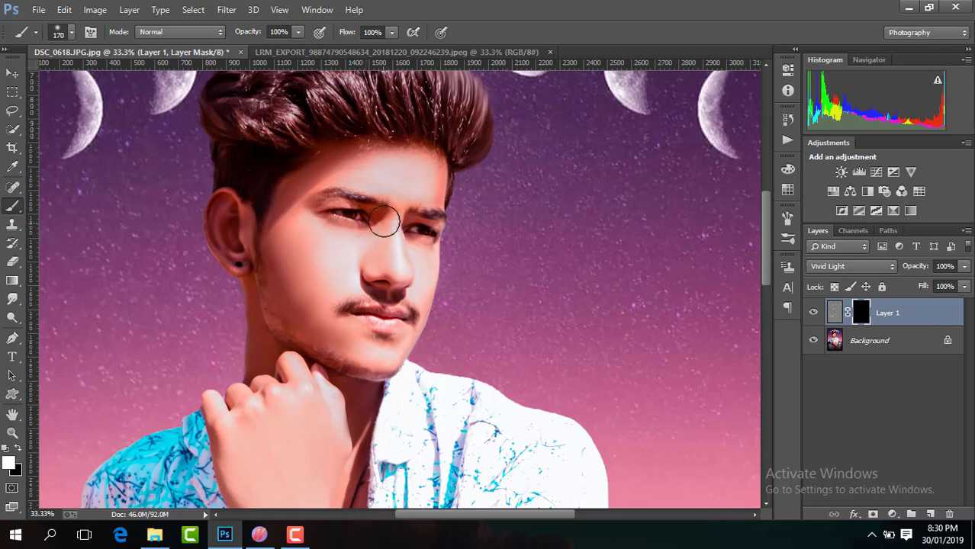
mouse_move(295, 284)
mouse_down()
mouse_move(291, 294)
mouse_move(342, 344)
mouse_move(388, 348)
mouse_up()
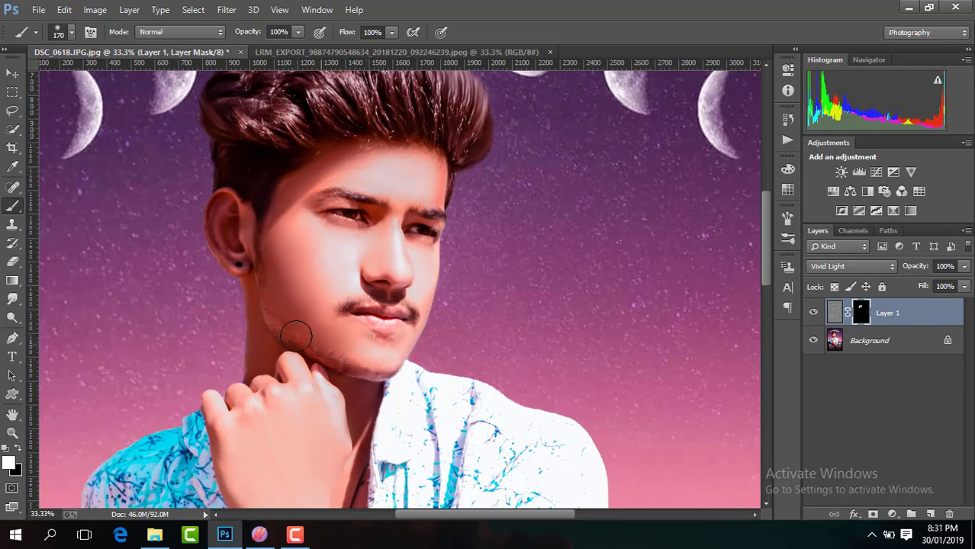
drag(263, 293, 229, 221)
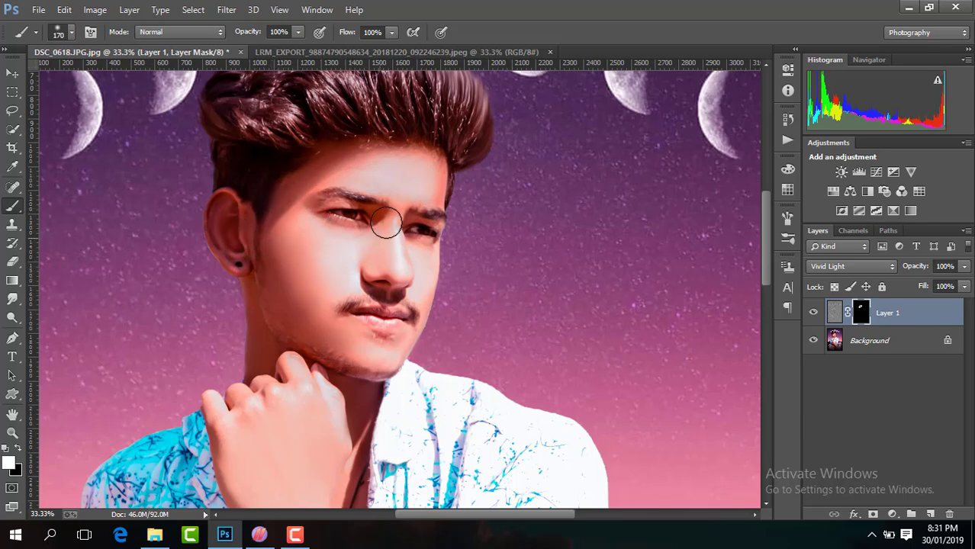
drag(409, 278, 399, 274)
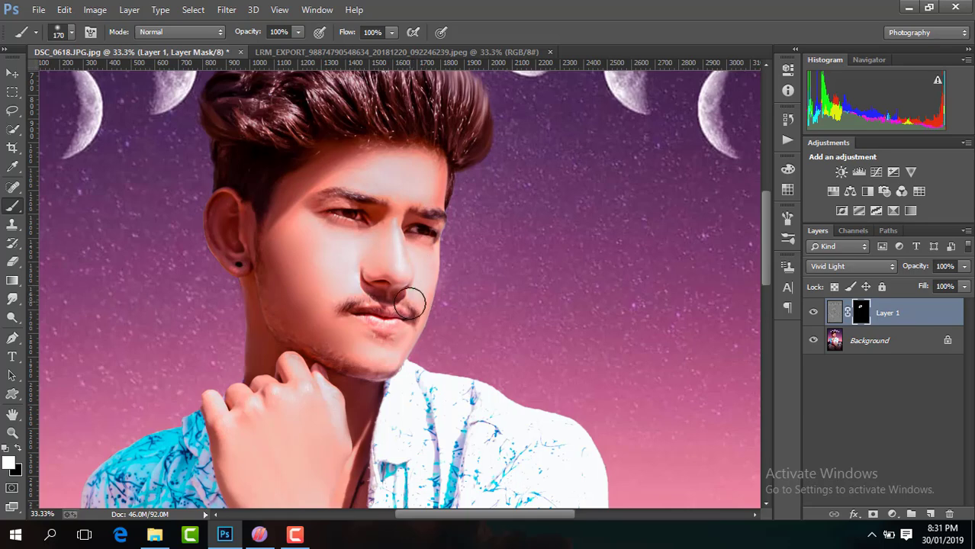
drag(351, 334, 360, 350)
click(261, 348)
mouse_move(262, 349)
mouse_down()
mouse_move(274, 385)
mouse_move(283, 371)
mouse_move(361, 412)
mouse_up()
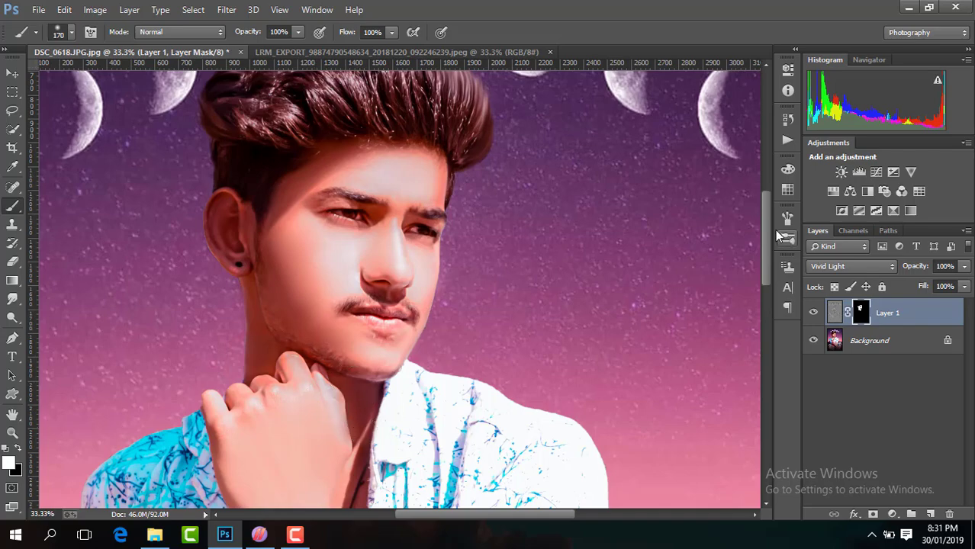
Enlarge the brush to 402 px and paint white on the mask over the hand, forearm and upper arm.
drag(765, 217, 766, 254)
click(265, 299)
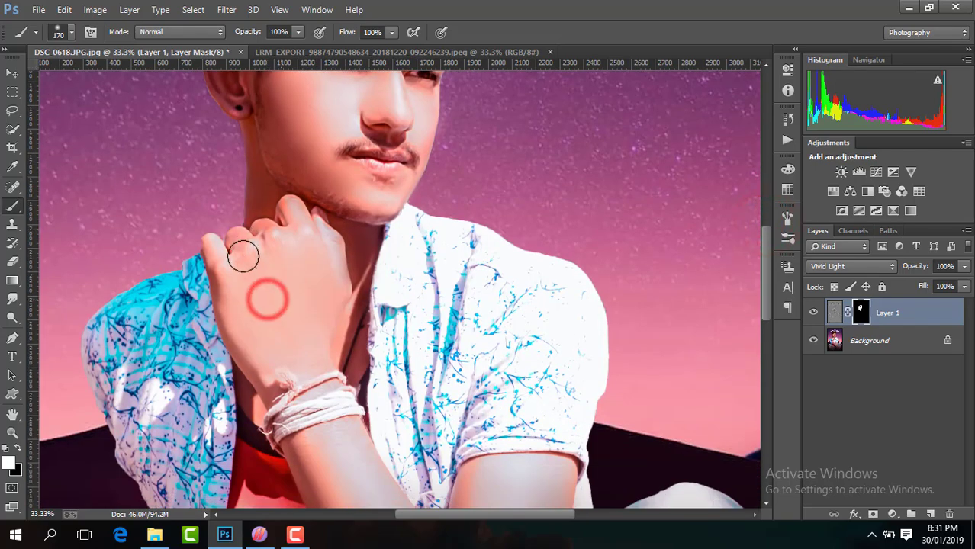
click(70, 32)
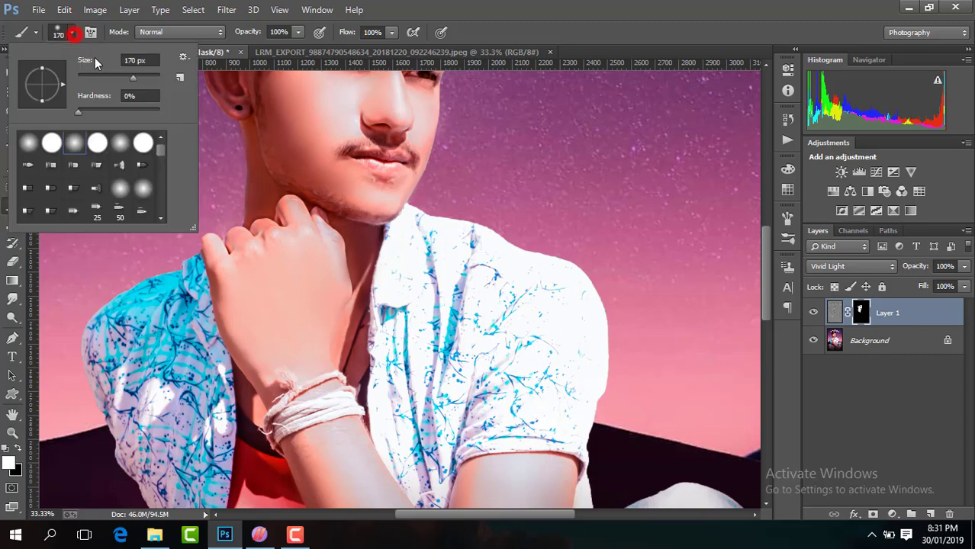
click(148, 76)
click(269, 321)
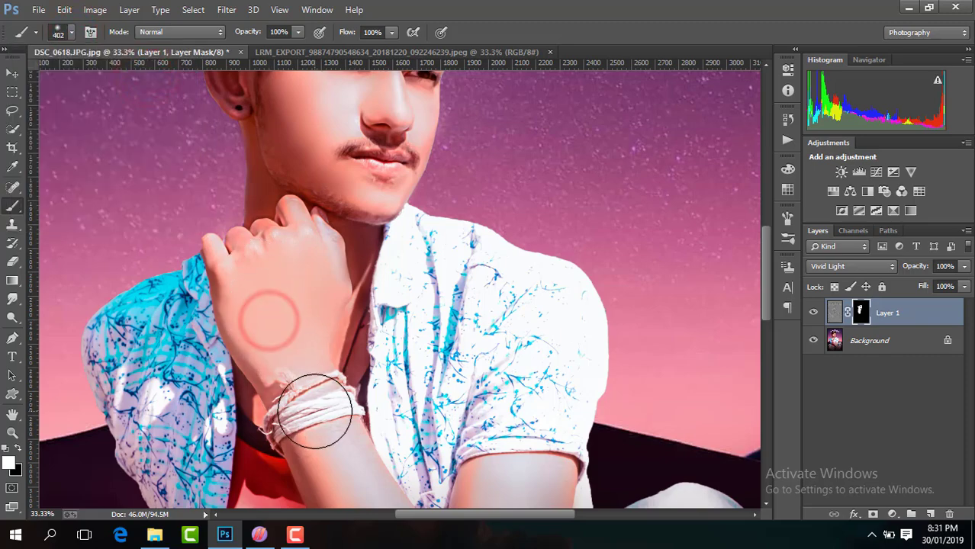
drag(766, 296, 767, 341)
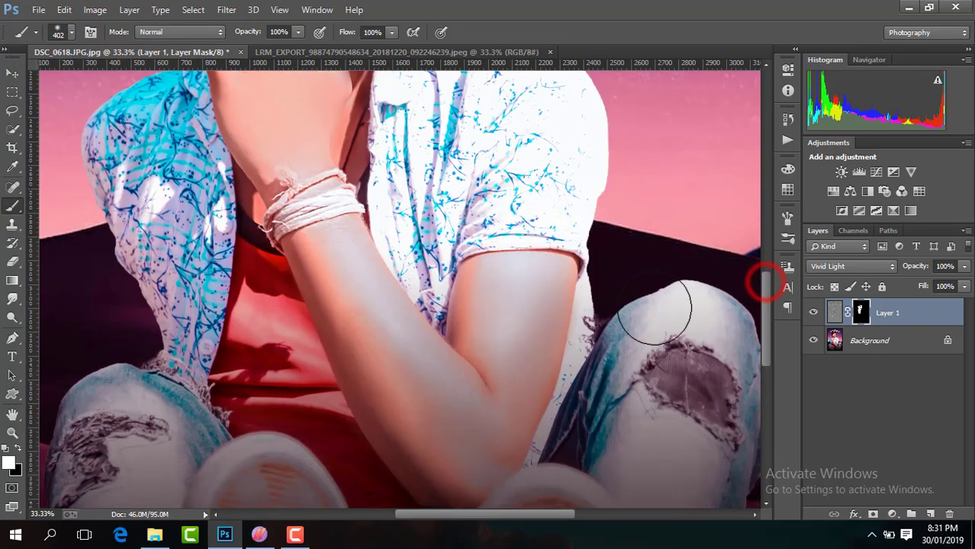
click(370, 336)
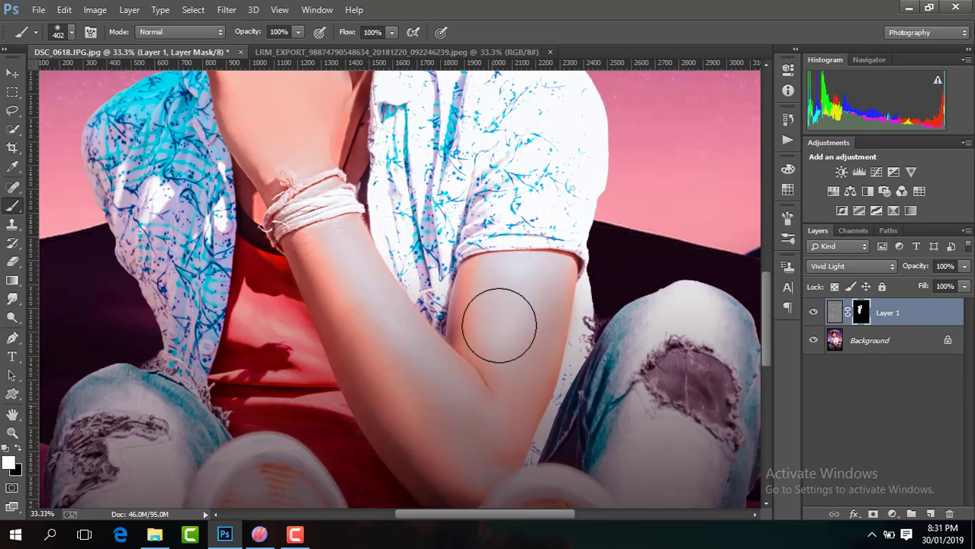
Compare the image with the skin-smoothing layer hidden and shown, merge the visible layers, and duplicate the merged image.
scroll(445, 422, down, 3)
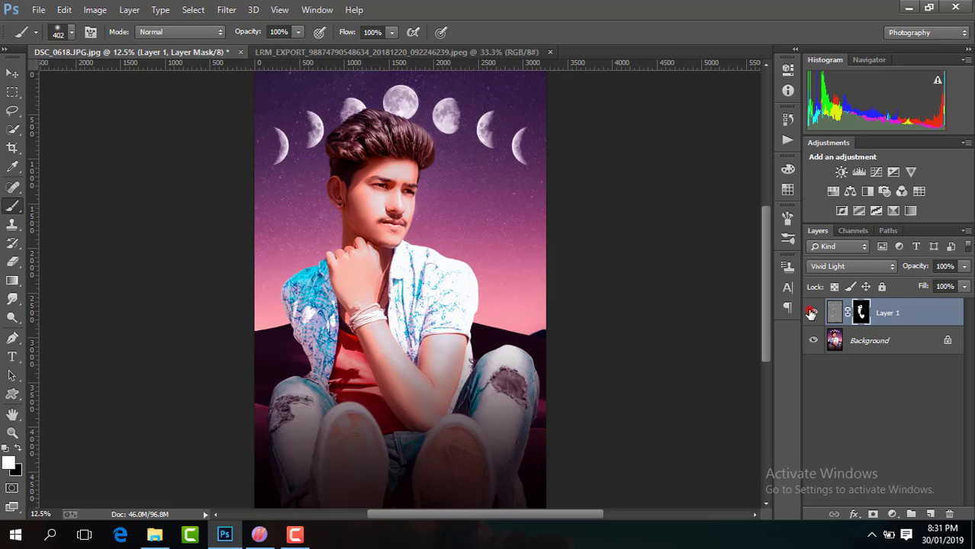
click(813, 312)
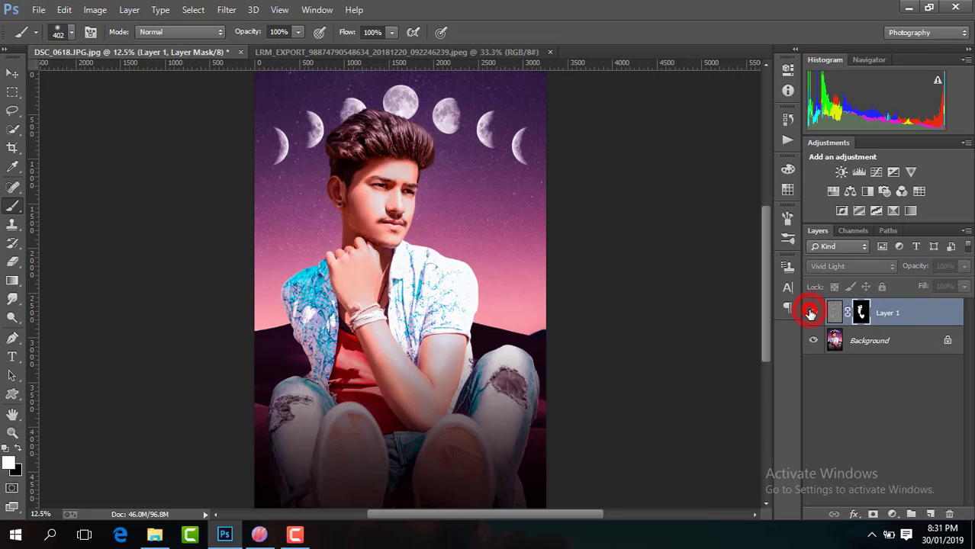
click(813, 313)
right_click(892, 321)
click(676, 426)
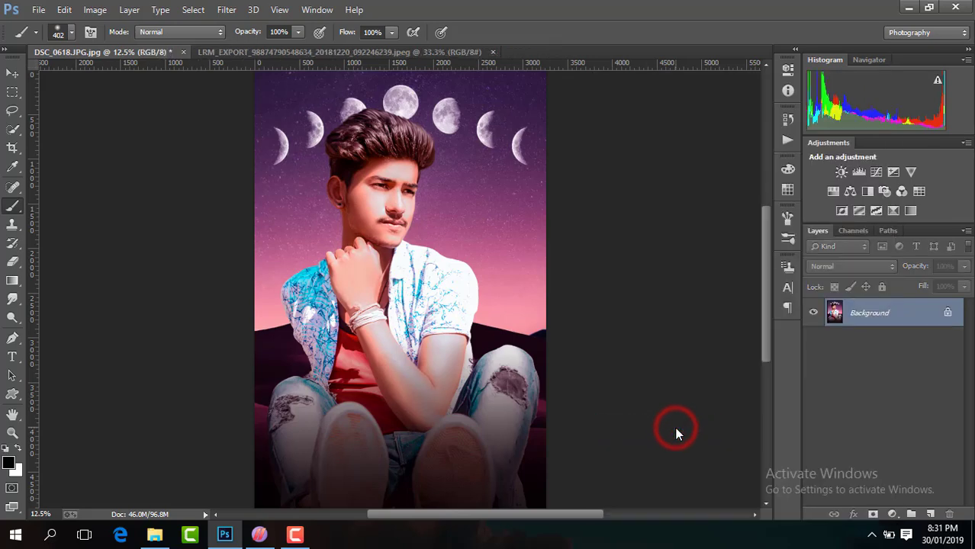
key(ctrl+j)
scroll(676, 434, down, 2)
scroll(675, 434, down, 1)
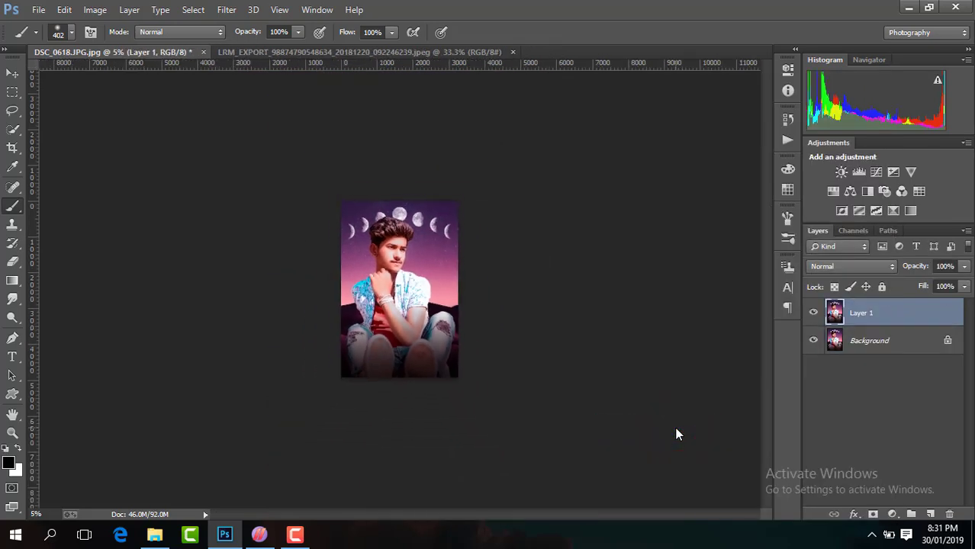
scroll(675, 434, up, 2)
scroll(676, 427, up, 1)
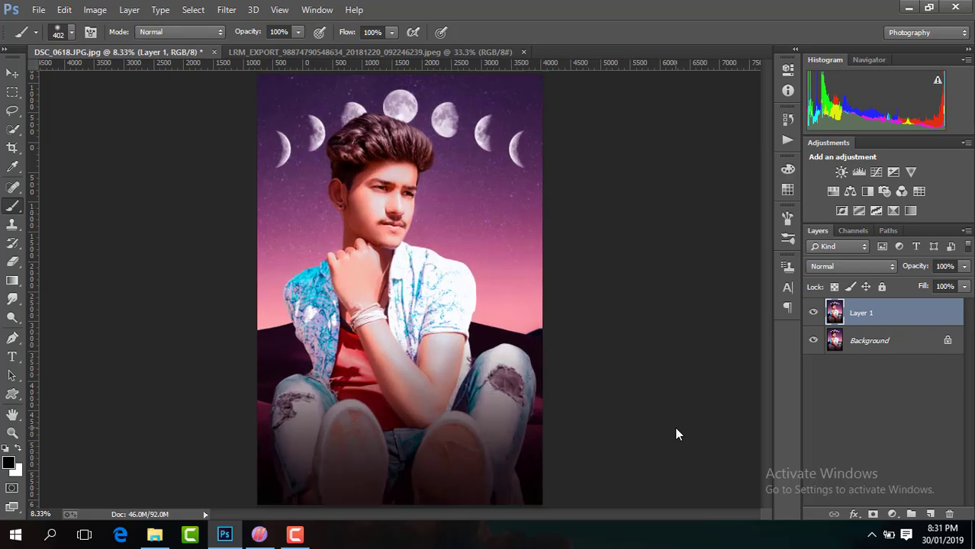
scroll(676, 428, down, 1)
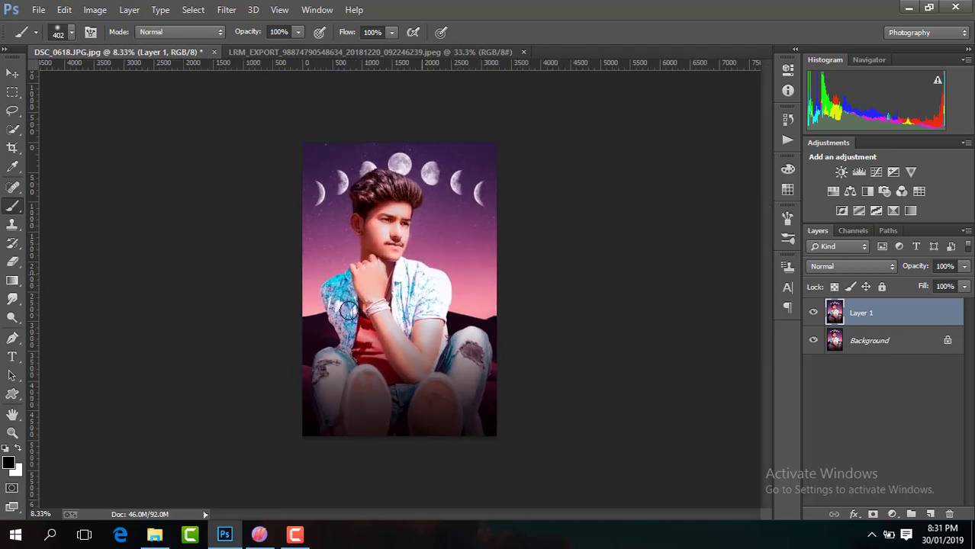
Set the blend mode of the glittering white particles overlay to Screen.
click(294, 528)
click(903, 477)
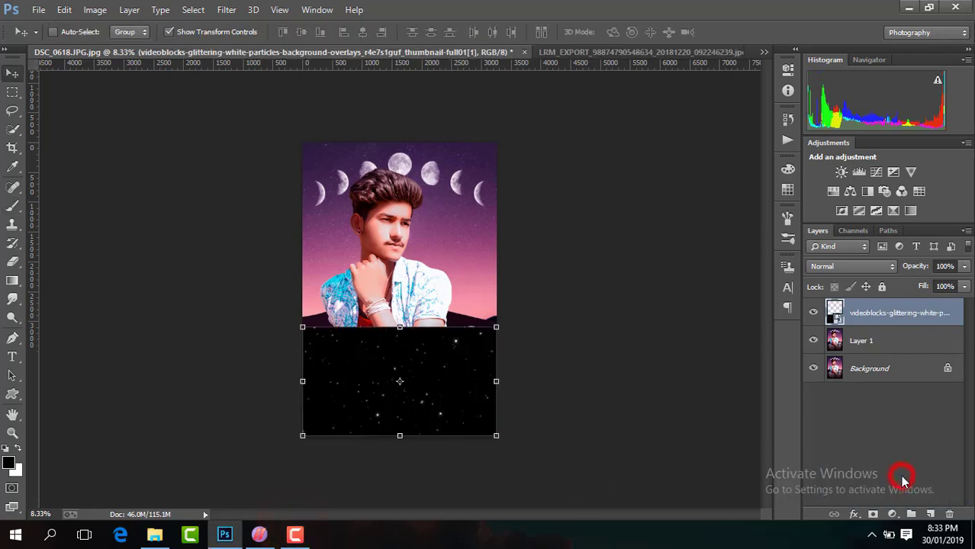
click(837, 269)
click(839, 115)
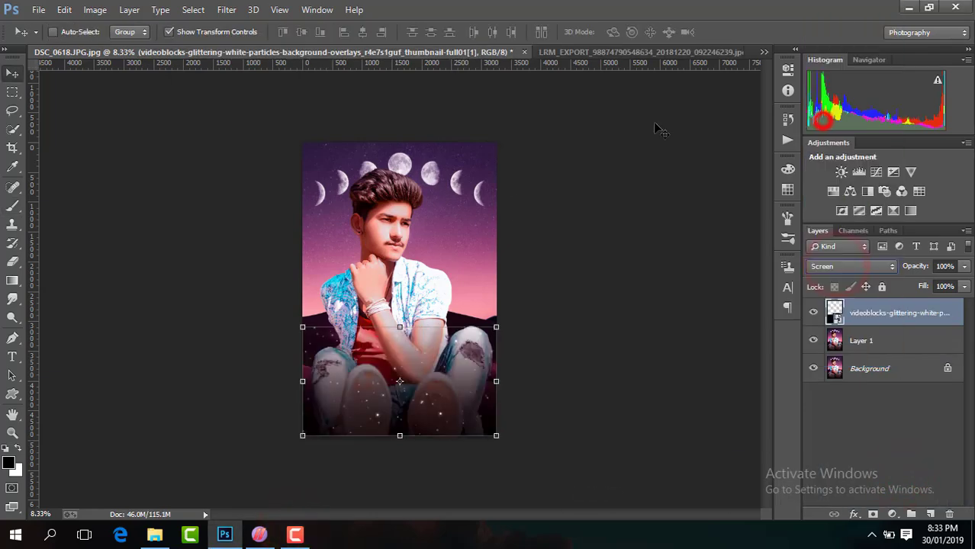
key(ctrl+plus)
key(ctrl+plus)
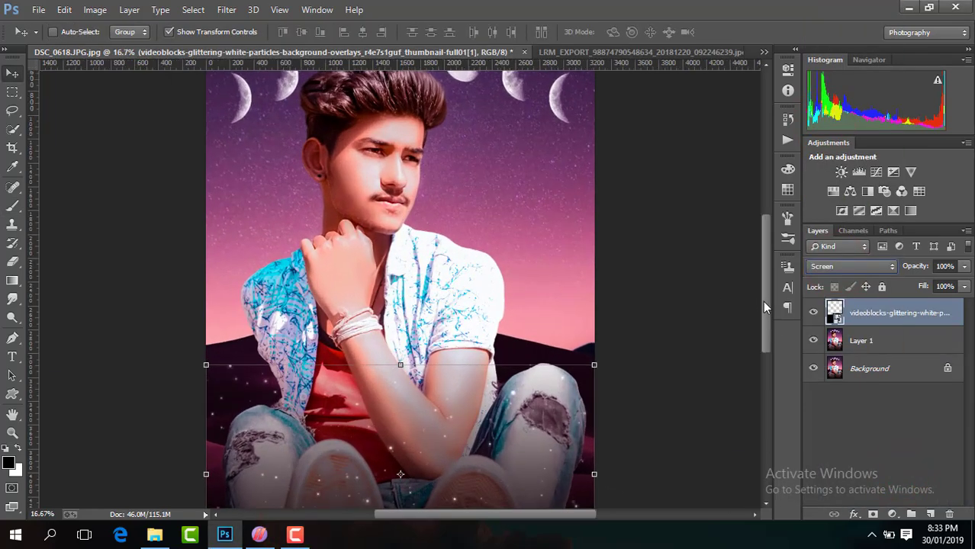
Hide the transform controls and rasterize the particles overlay so the Eraser tool can work on it.
scroll(765, 305, down, 3)
click(191, 32)
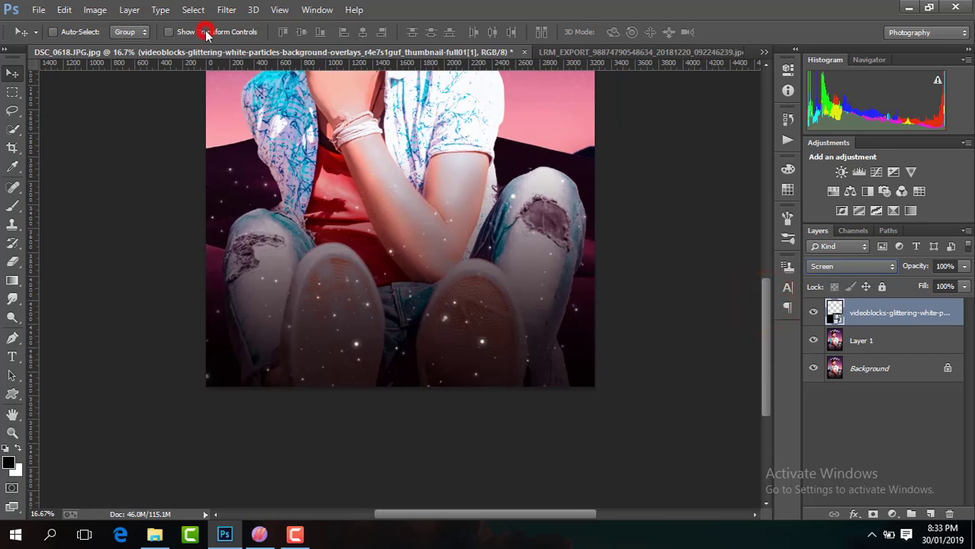
click(12, 261)
click(359, 222)
key(Return)
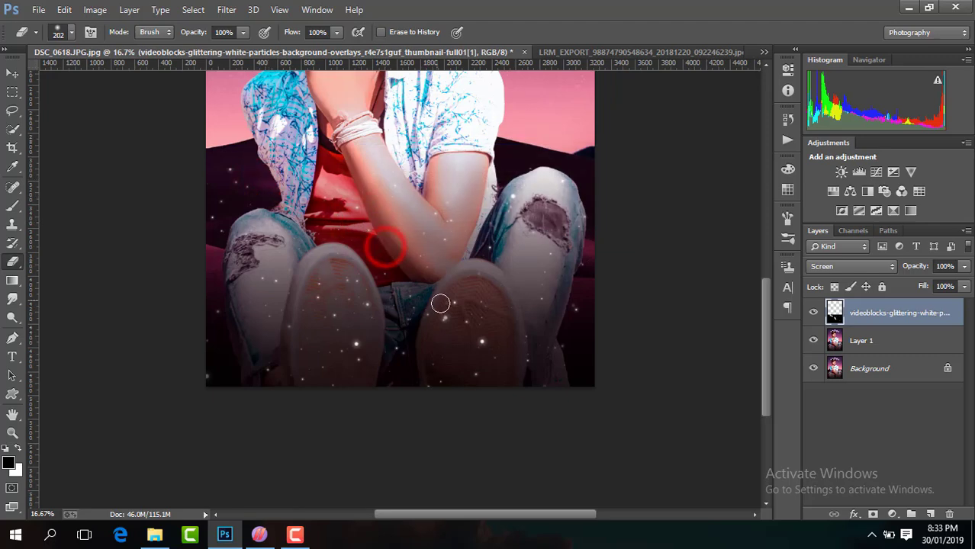
Erase the stray glitter particles over both shoe soles and the forearm using the 202 px Eraser.
click(462, 316)
click(355, 343)
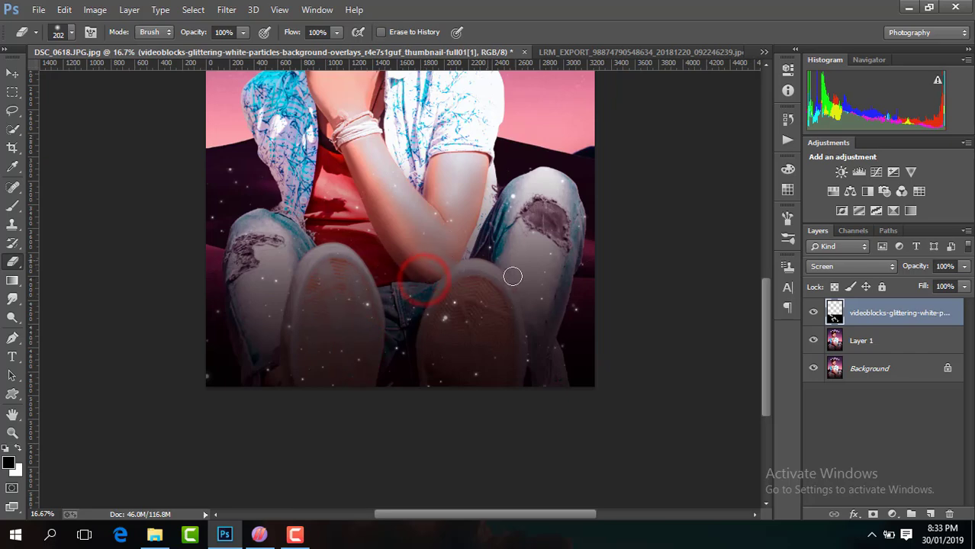
click(337, 329)
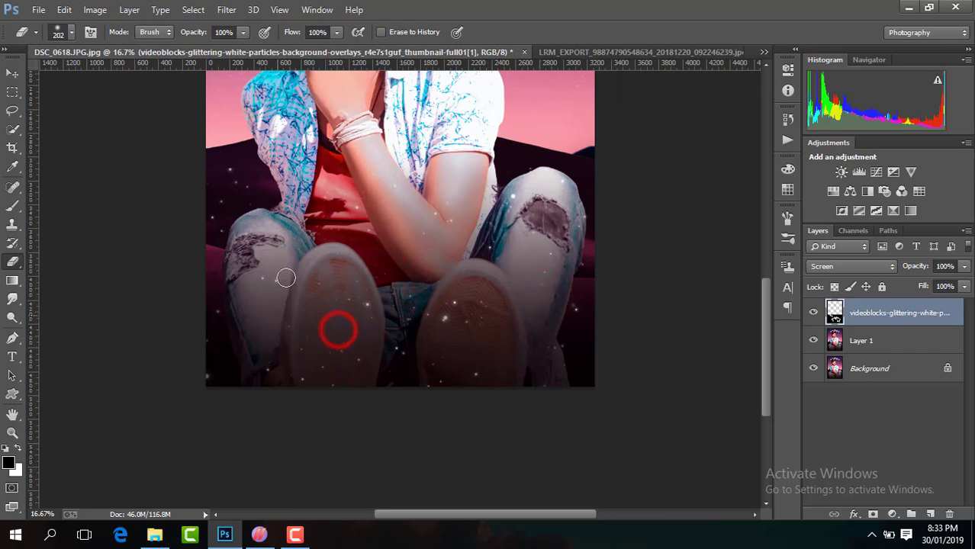
click(441, 325)
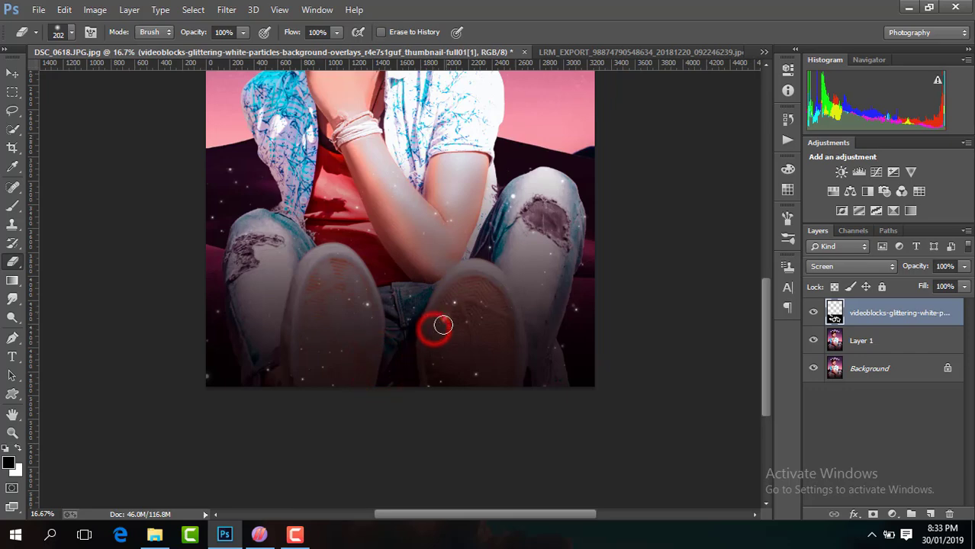
click(455, 225)
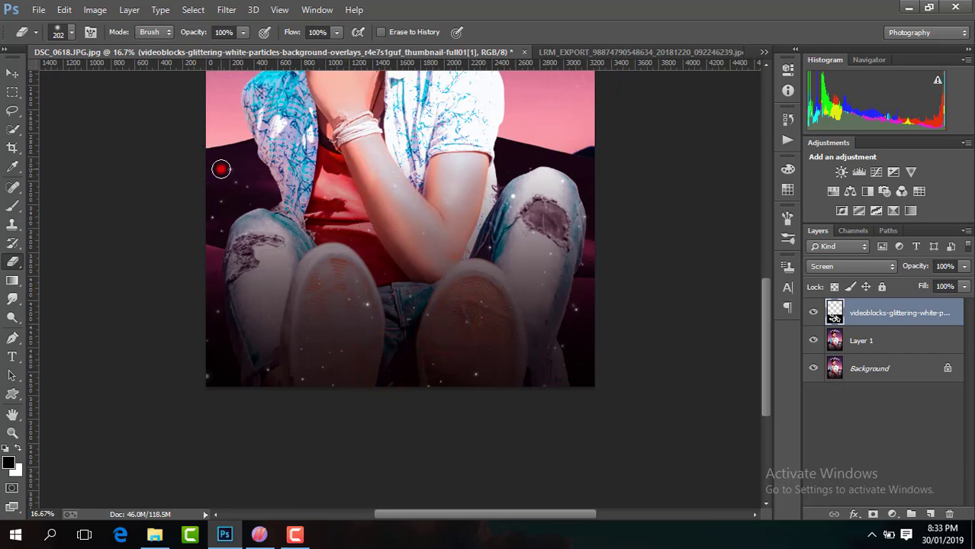
key(ctrl+minus)
key(ctrl+minus)
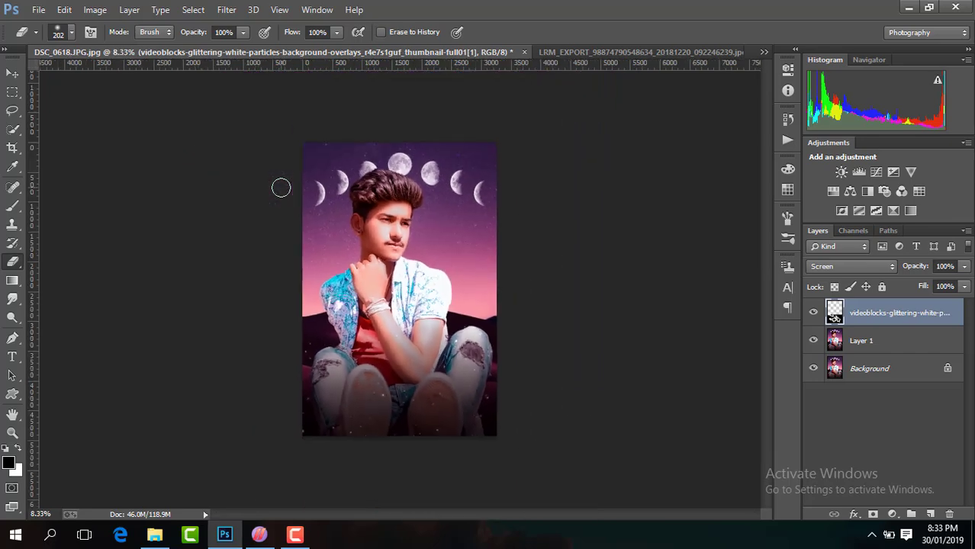
Merge the particles overlay with all visible layers and duplicate the merged image twice.
right_click(812, 315)
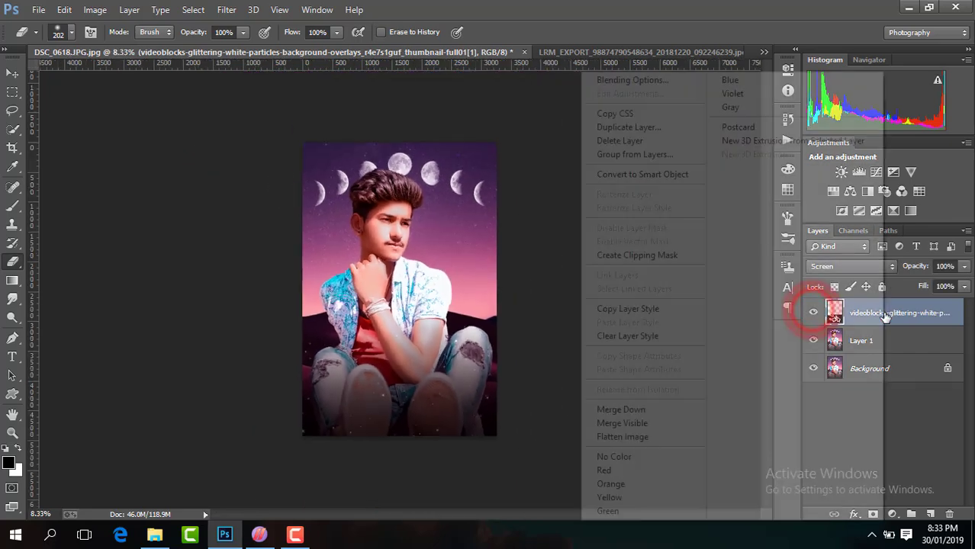
click(653, 426)
key(ctrl+j)
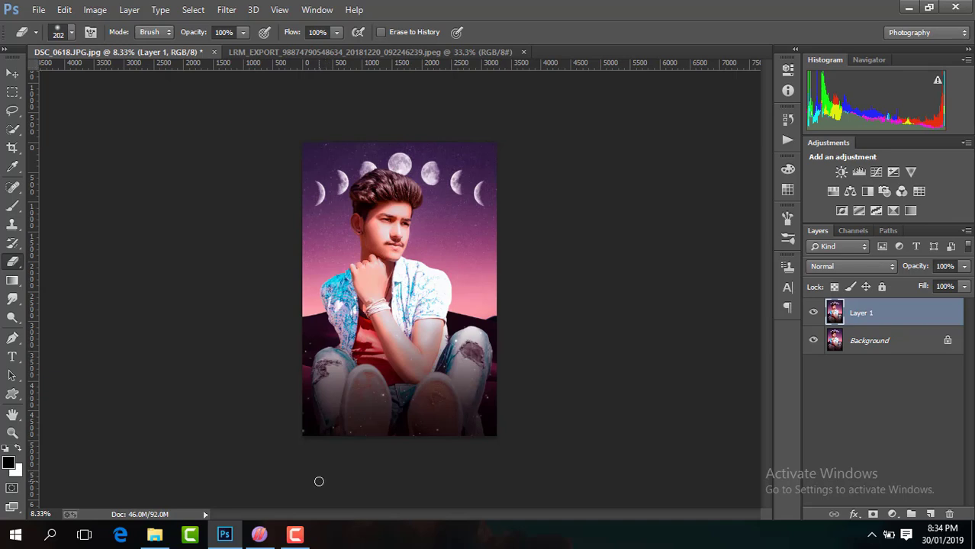
key(ctrl+j)
Apply the Imagenomic Noiseware Professional filter with the Default settings to the topmost copy.
click(227, 9)
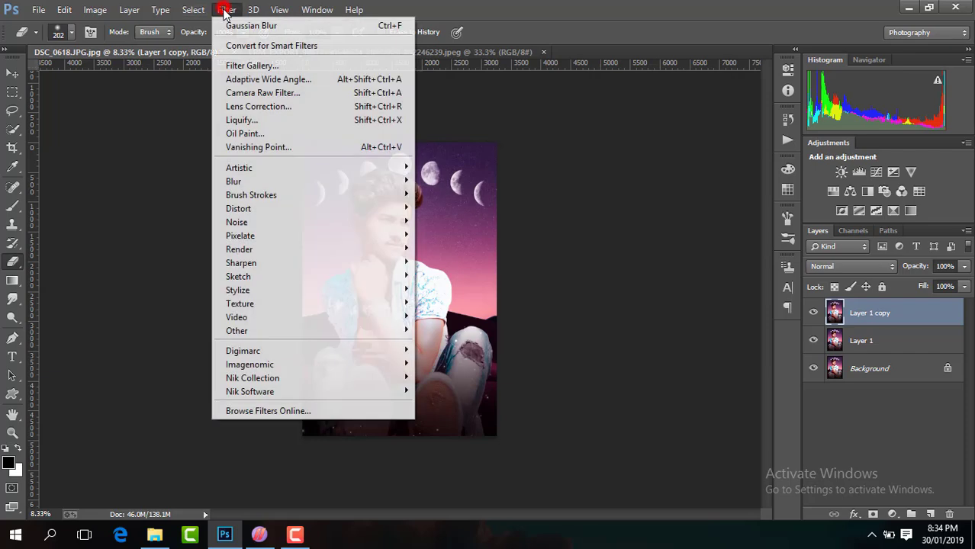
mouse_move(348, 369)
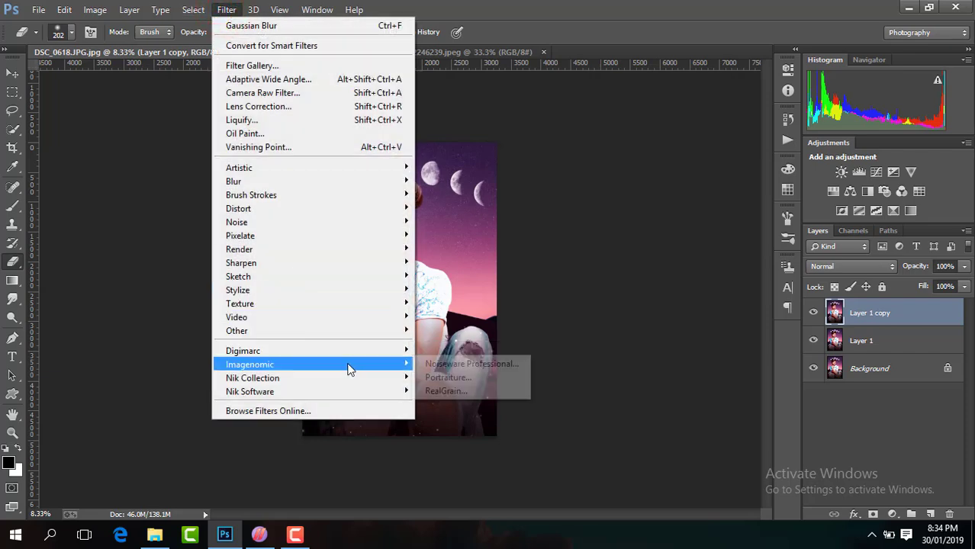
click(459, 365)
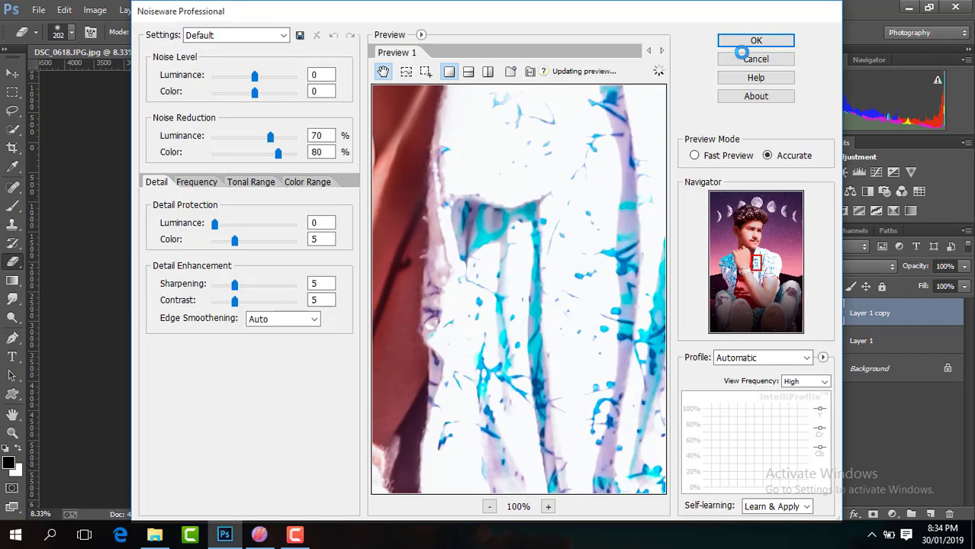
click(769, 40)
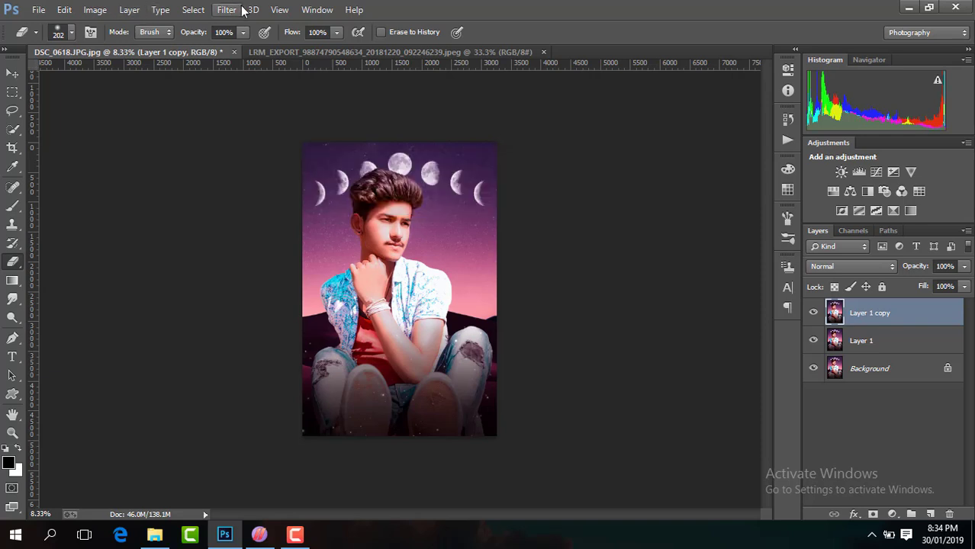
Merge the visible layers, duplicate the merged image, and apply the Sharpen More filter to the copy.
right_click(865, 336)
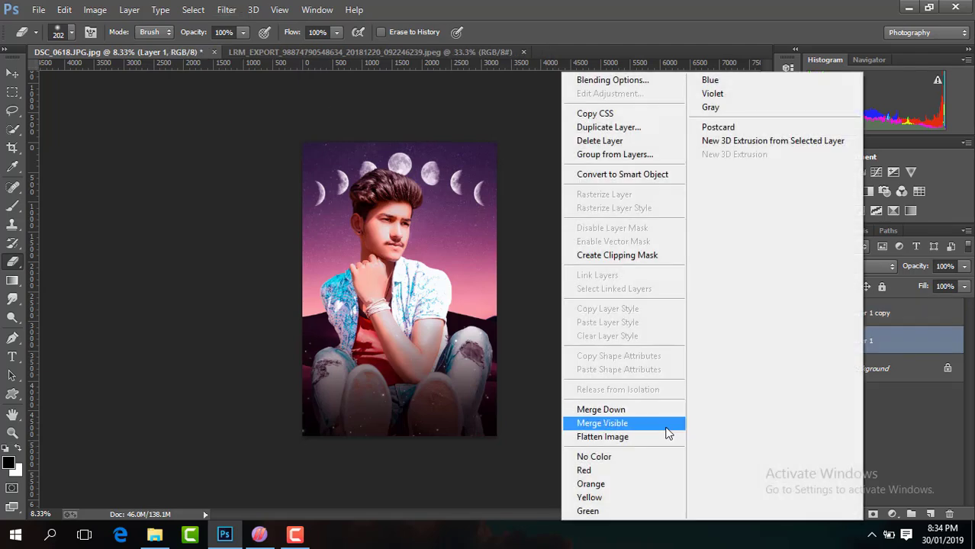
click(664, 429)
key(ctrl+j)
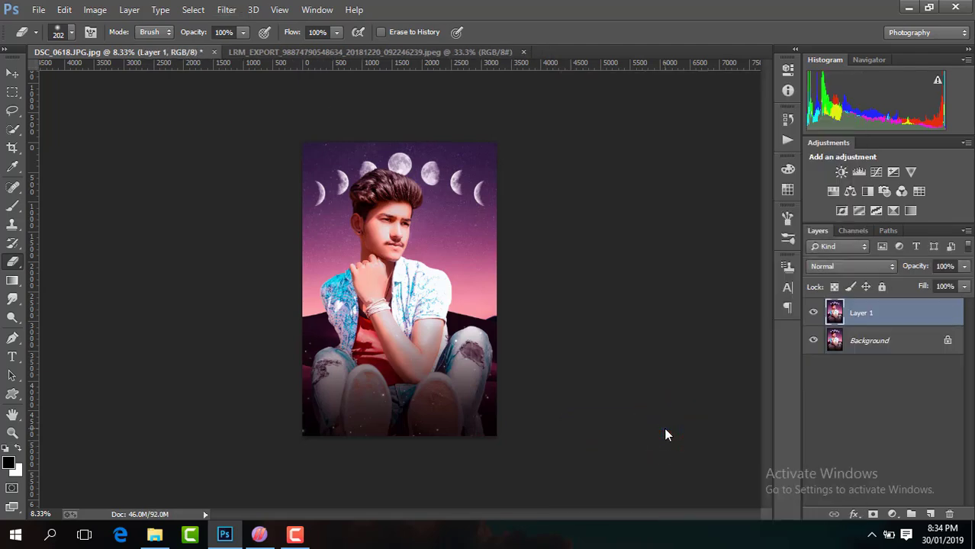
click(226, 11)
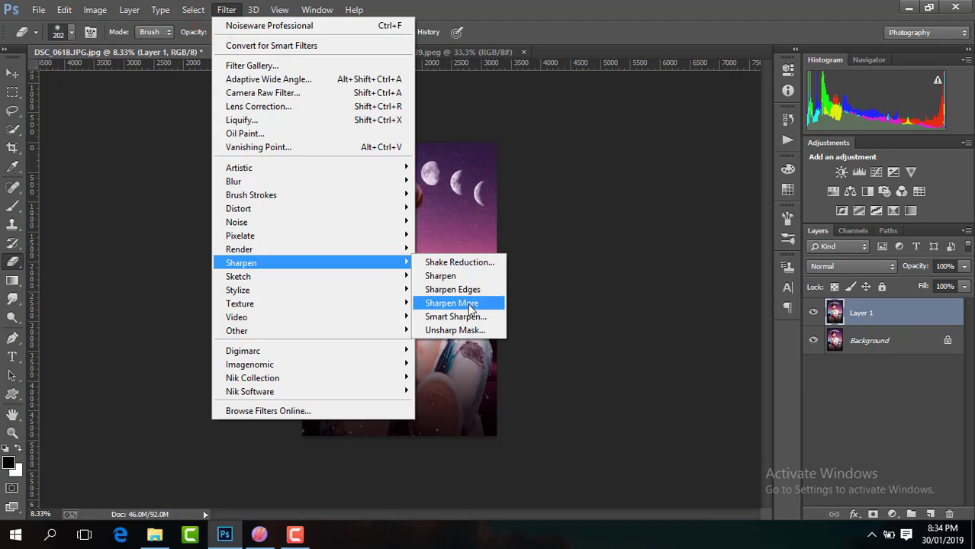
click(468, 304)
Check the sharpened copy against the layer beneath and merge the visible layers into the Background.
key(ctrl+plus)
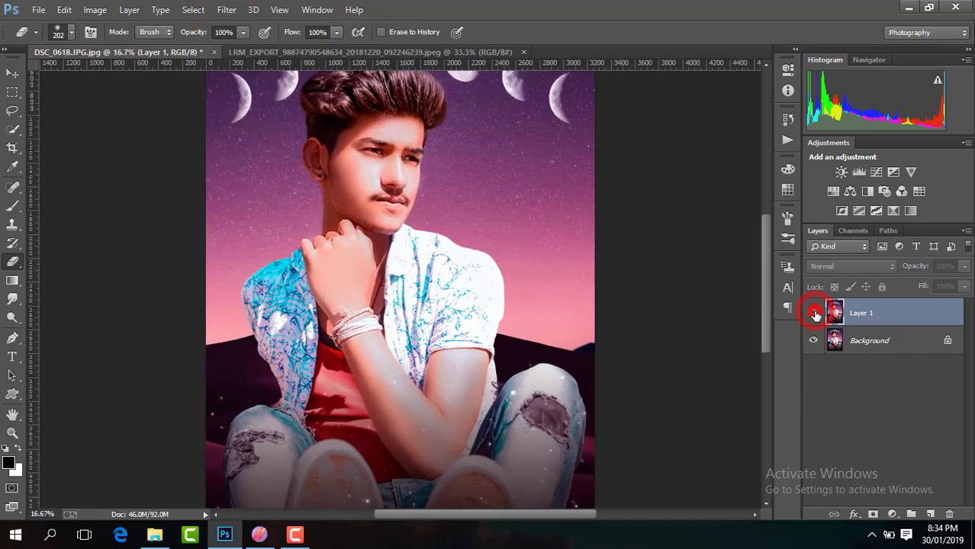
right_click(888, 322)
click(665, 424)
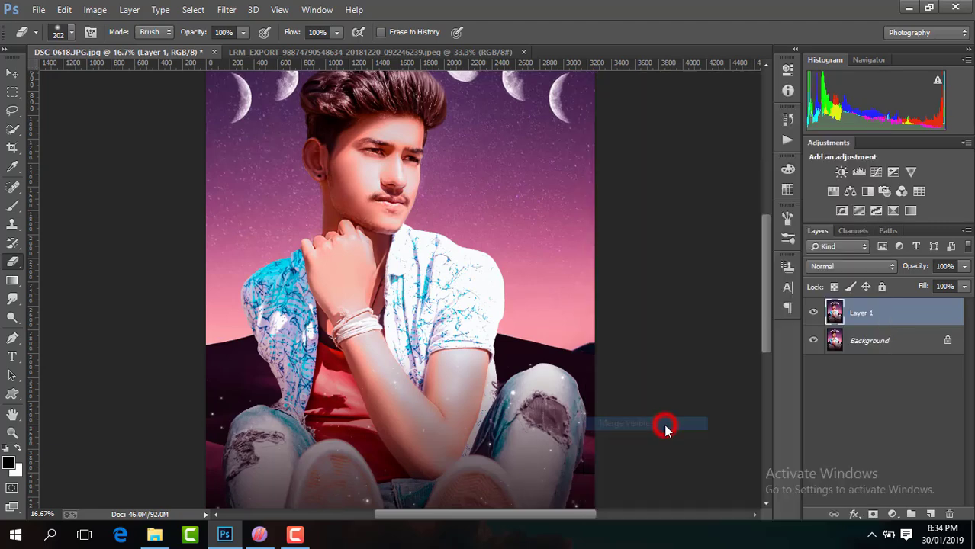
key(ctrl+minus)
key(ctrl+minus)
key(ctrl+minus)
key(ctrl+minus)
key(ctrl+minus)
key(ctrl+plus)
key(ctrl+plus)
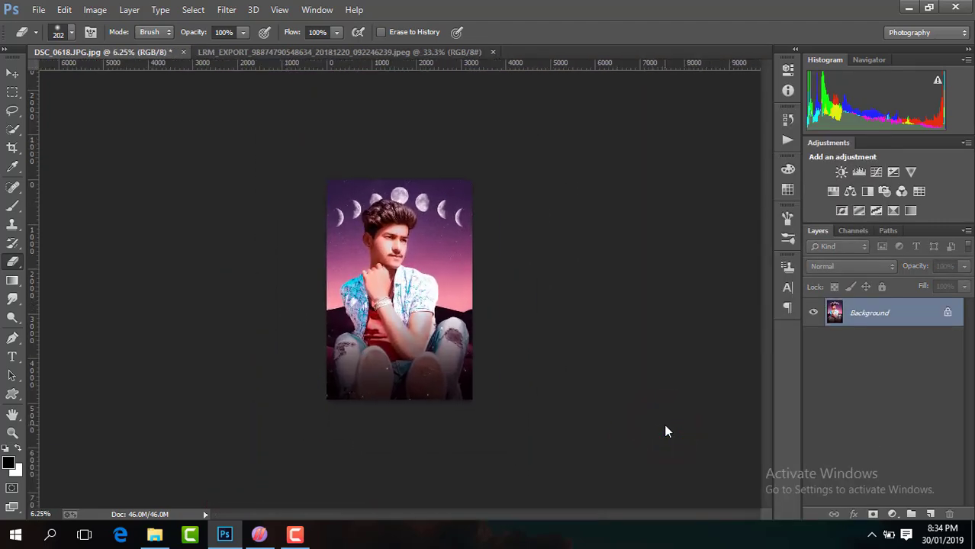
Place the signature image Untitled-1 (3) from New folder on the E: drive as an embedded layer.
click(36, 9)
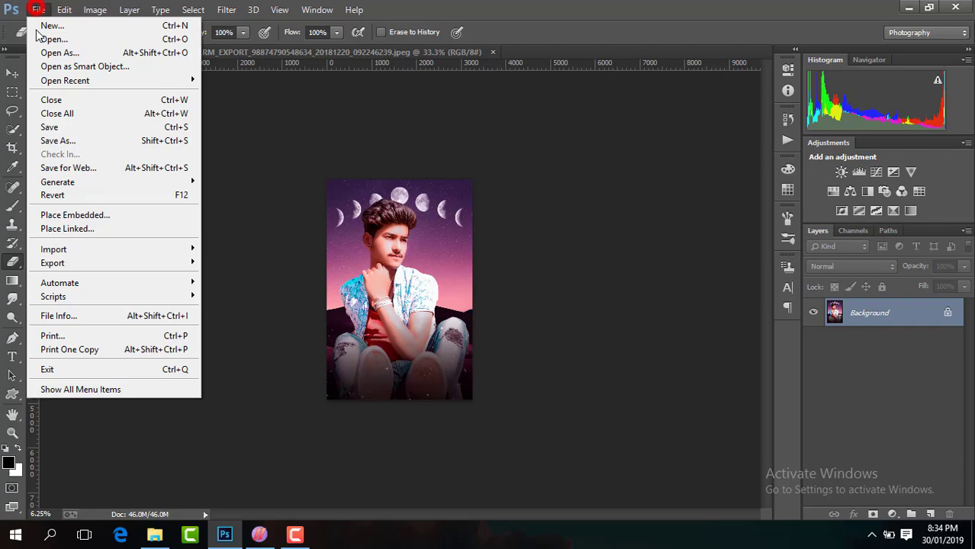
click(102, 214)
click(71, 309)
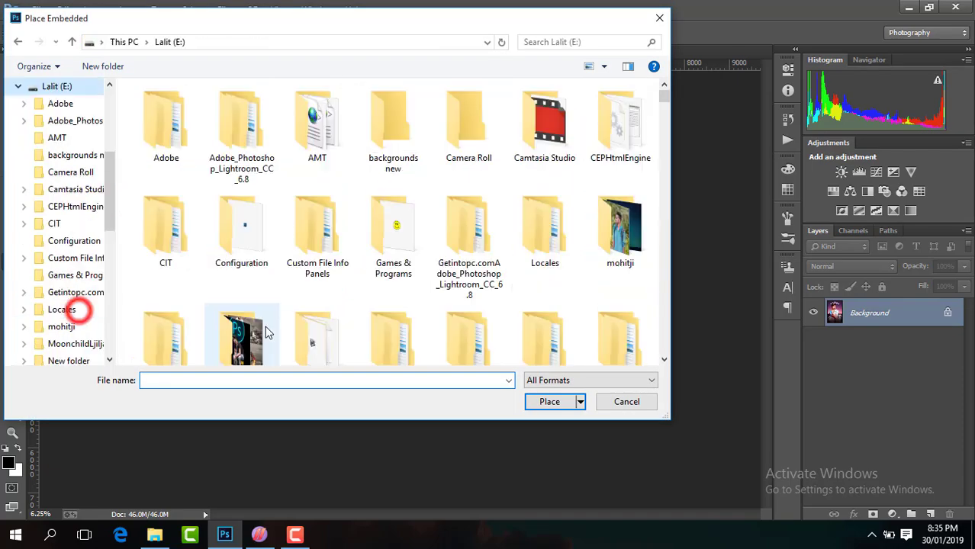
double_click(243, 340)
drag(664, 98, 665, 339)
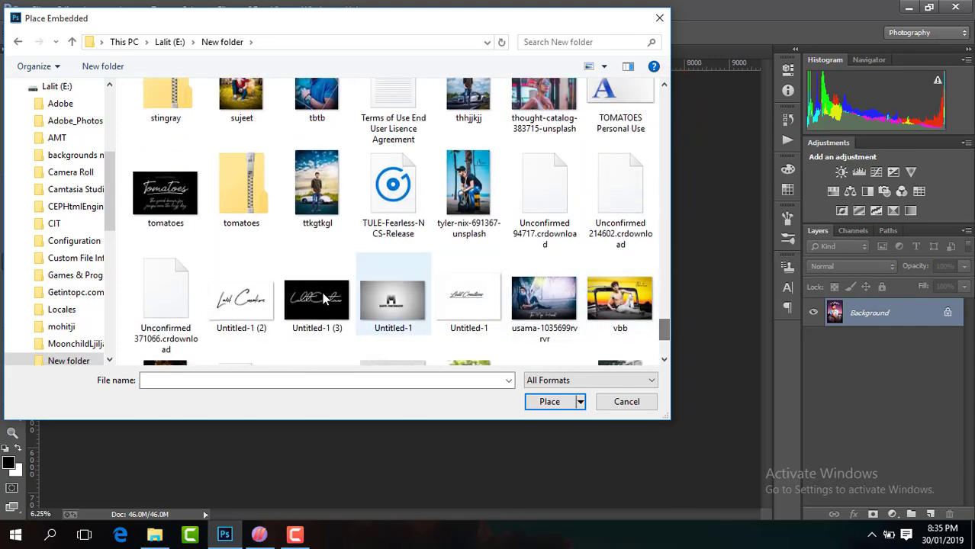
double_click(321, 294)
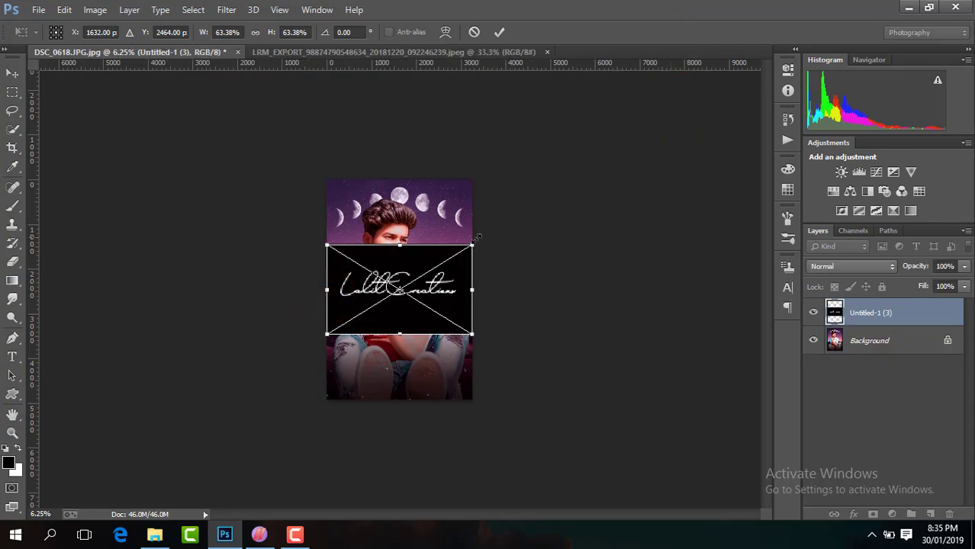
Scale the placed signature down to about a third of the image width and set its blend mode to Screen.
drag(476, 242, 424, 265)
key(Return)
key(e)
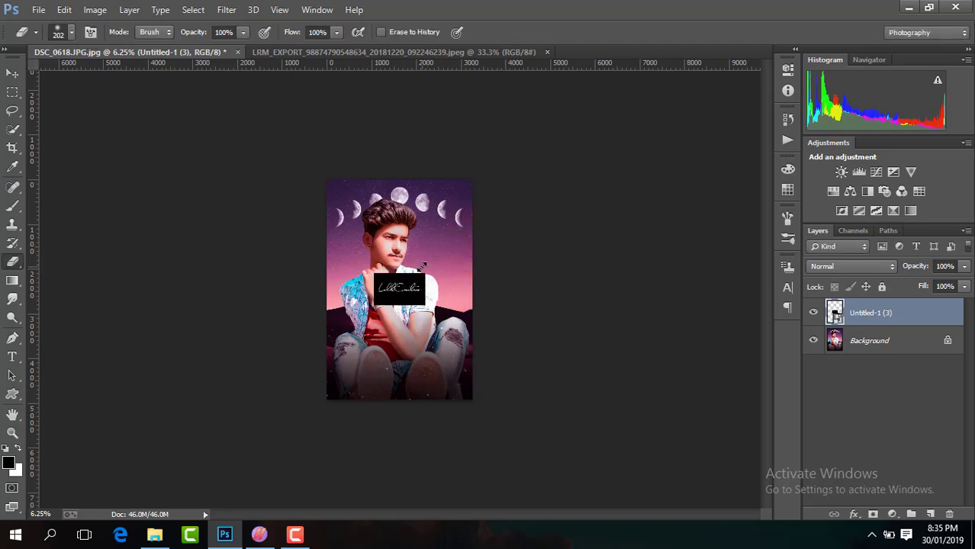
click(836, 273)
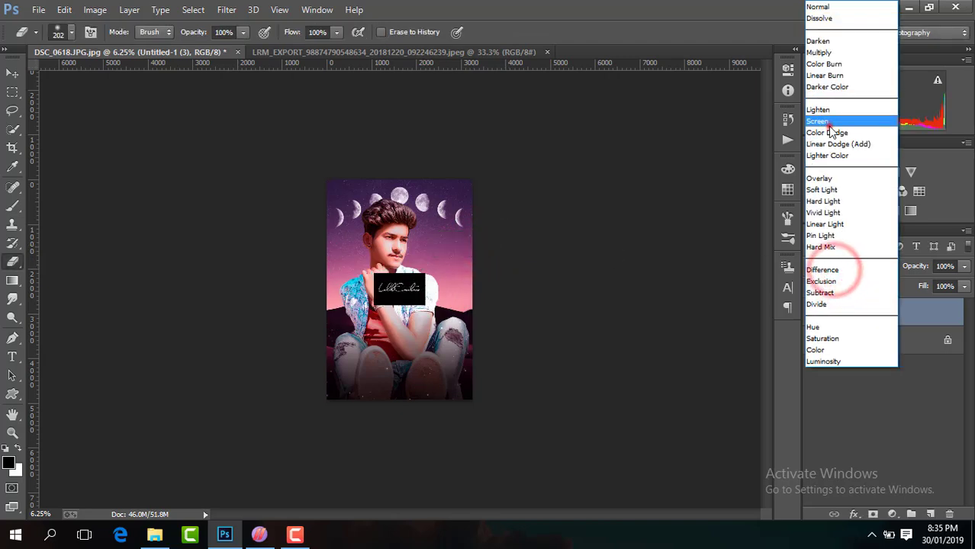
click(827, 121)
Move the signature onto the pink sky beside the chin, just above the shirt's shoulder.
click(12, 74)
mouse_move(431, 280)
mouse_down()
mouse_move(421, 350)
mouse_move(394, 390)
mouse_move(520, 186)
mouse_move(507, 220)
mouse_up()
key(ctrl+plus)
key(ctrl+plus)
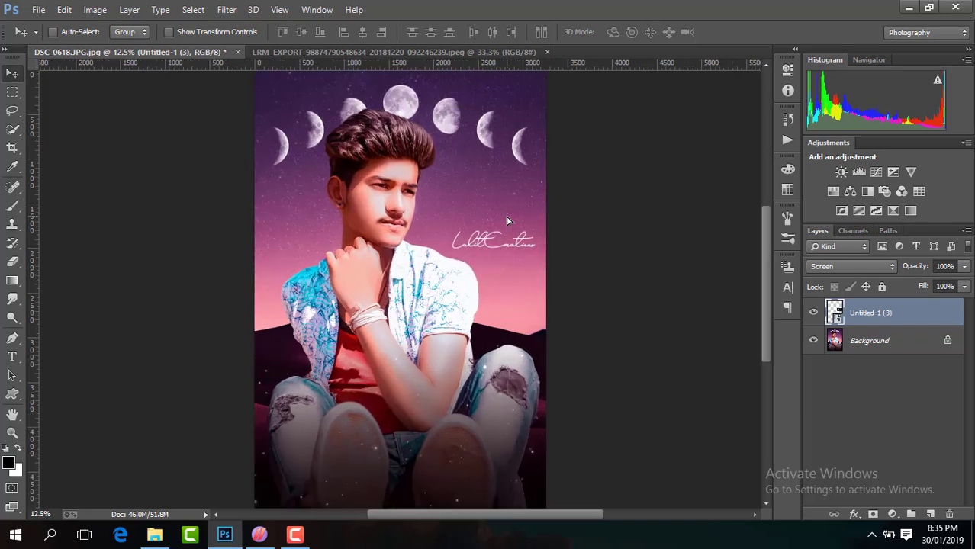
drag(765, 261, 765, 248)
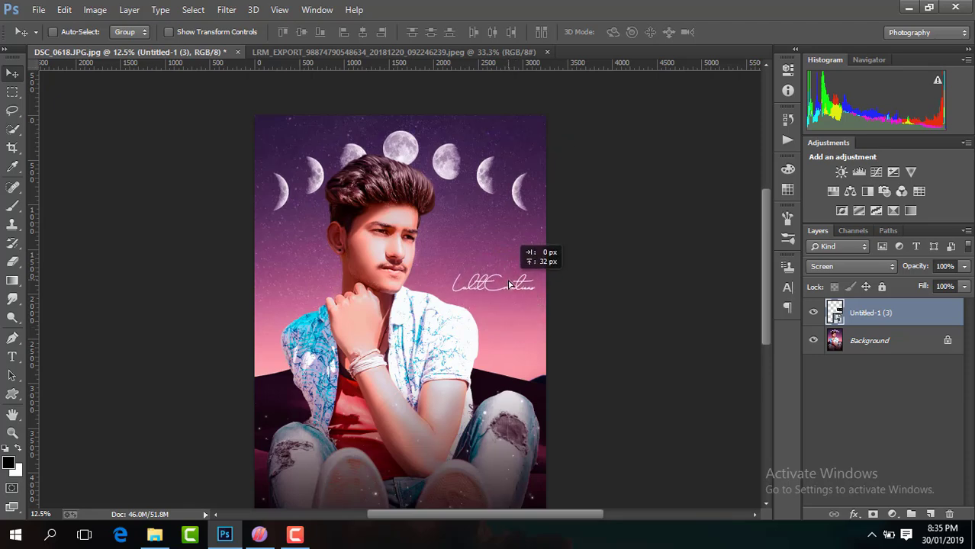
key(ctrl+minus)
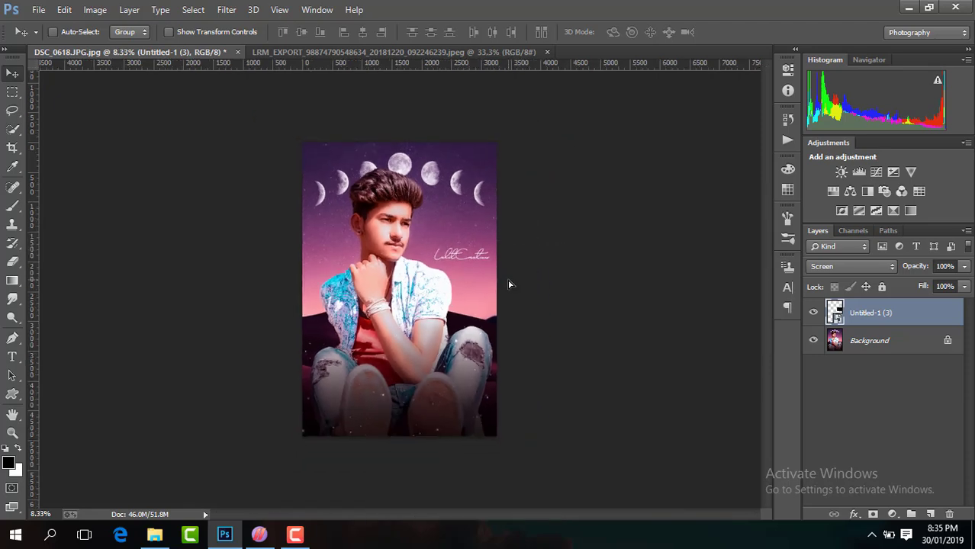